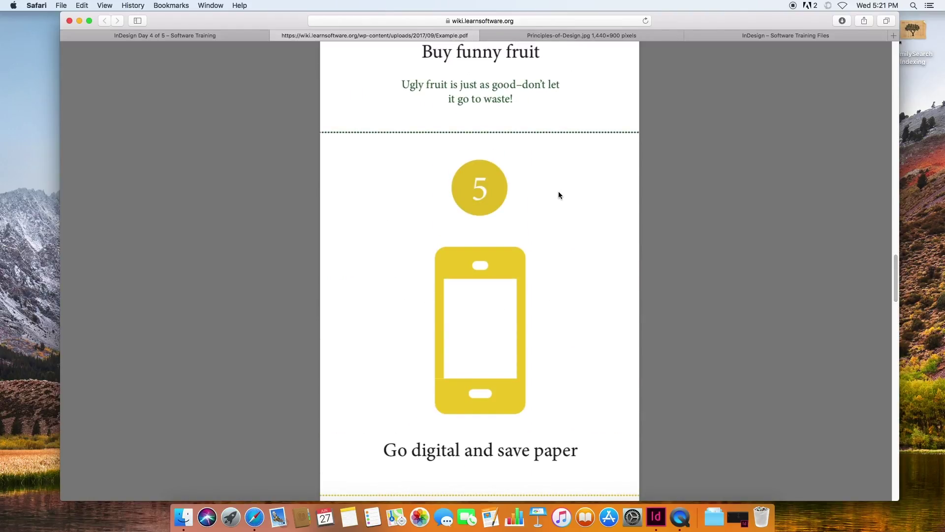
# - Review the sections and title of the example infographic PDF and view the Principles of Design poster
pyautogui.scroll(-3, 318, 145)
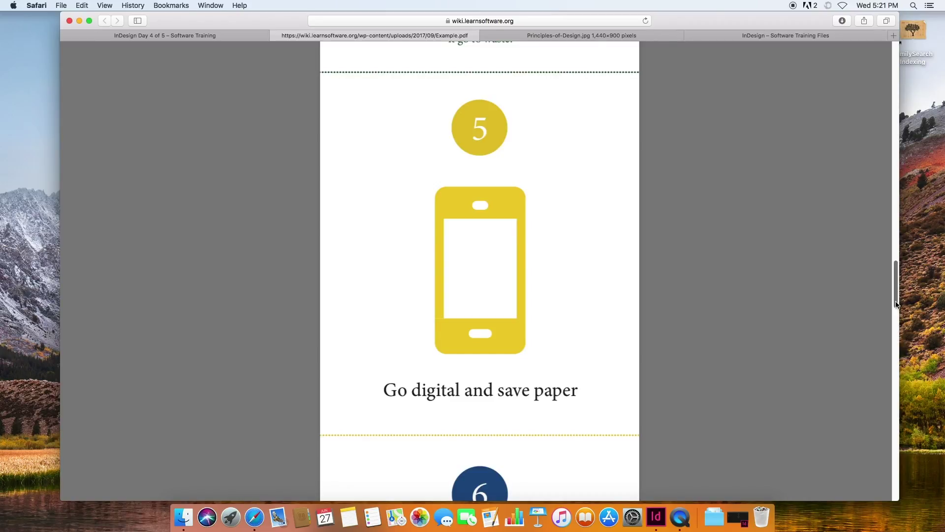
pyautogui.moveTo(897, 304); pyautogui.dragTo(909, 353)
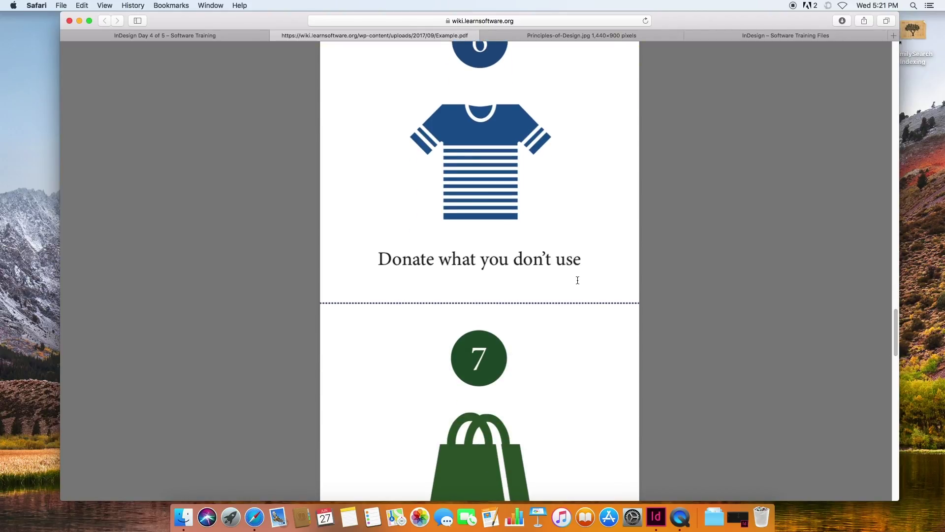
pyautogui.scroll(20, 577, 281)
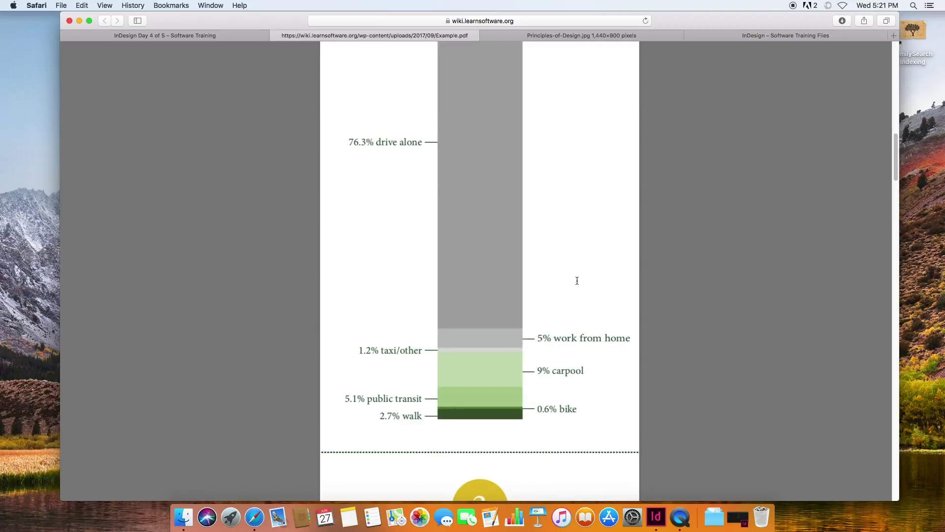
pyautogui.scroll(8, 575, 282)
pyautogui.scroll(10, 628, 245)
pyautogui.scroll(4, 628, 244)
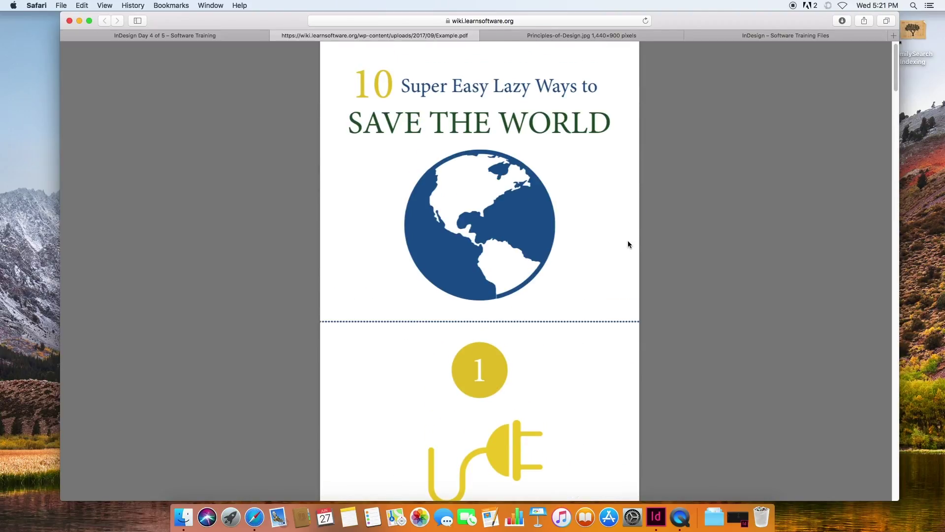
pyautogui.click(559, 35)
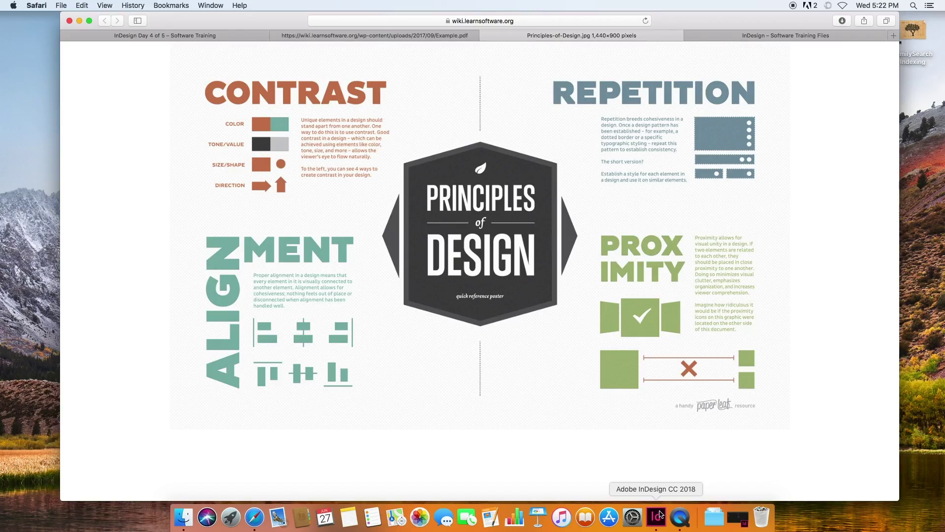
# - Switch to Adobe InDesign and create a new document from the Web preset Letter, 612 x 792 px
pyautogui.click(657, 516)
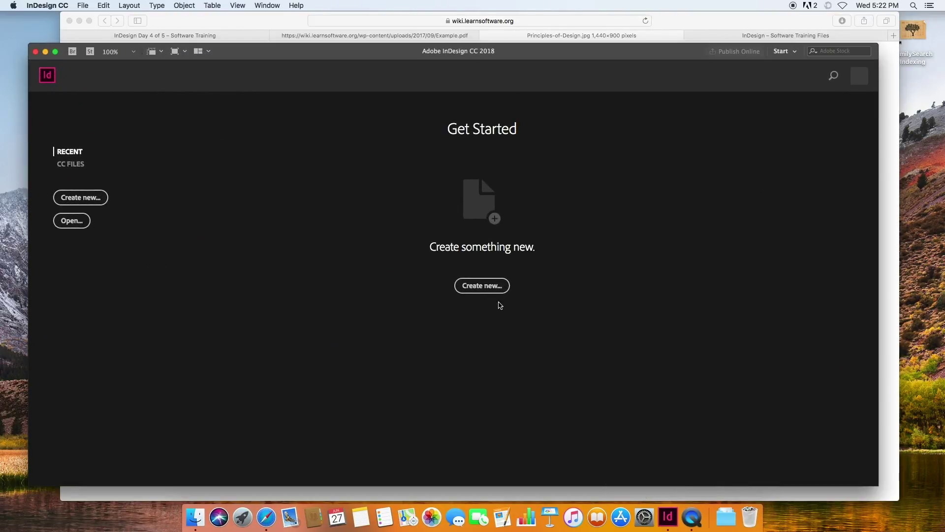
pyautogui.click(483, 285)
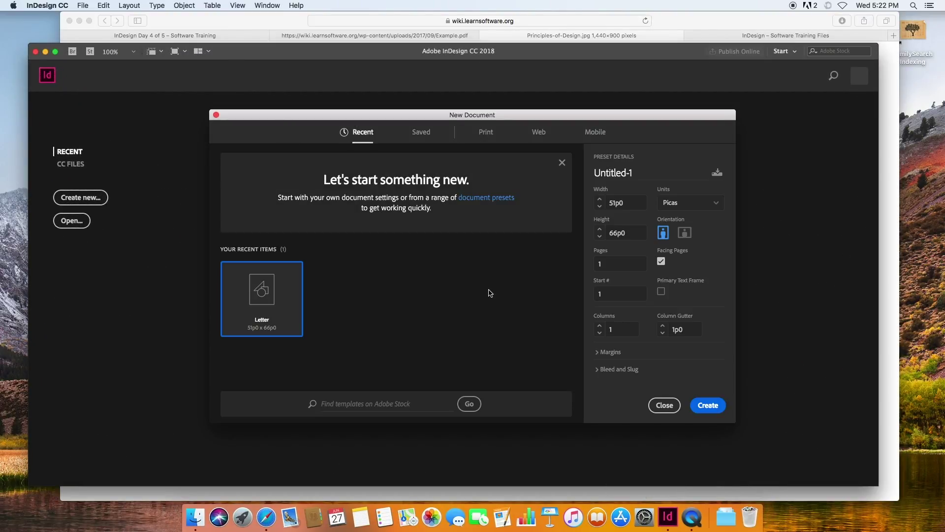
pyautogui.click(537, 138)
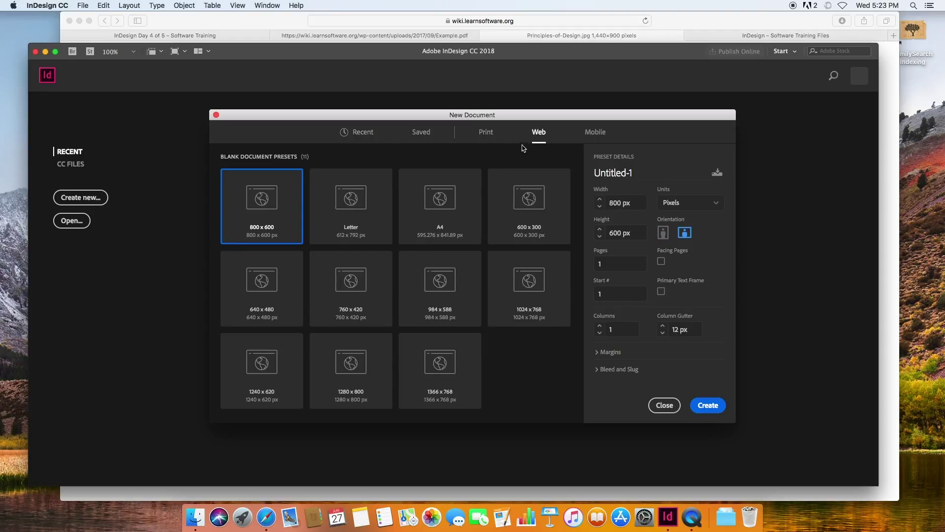
pyautogui.click(363, 211)
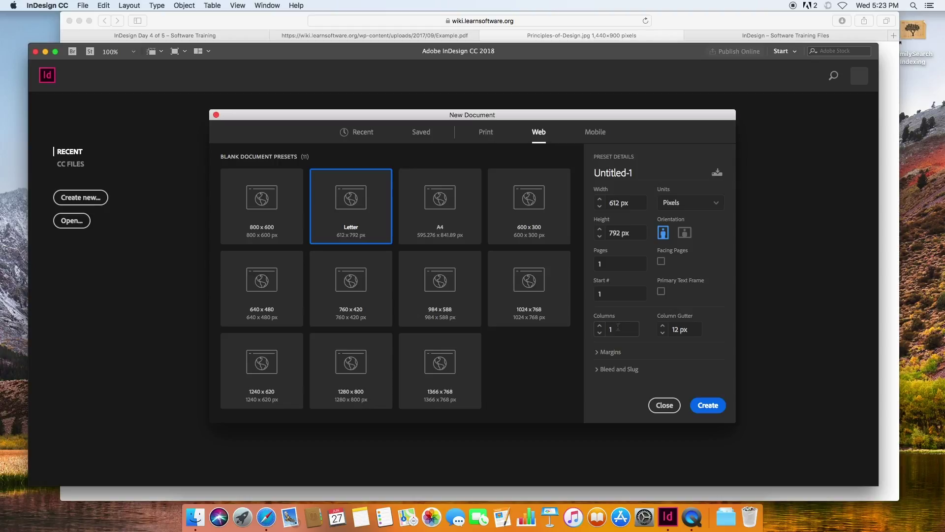
pyautogui.click(697, 405)
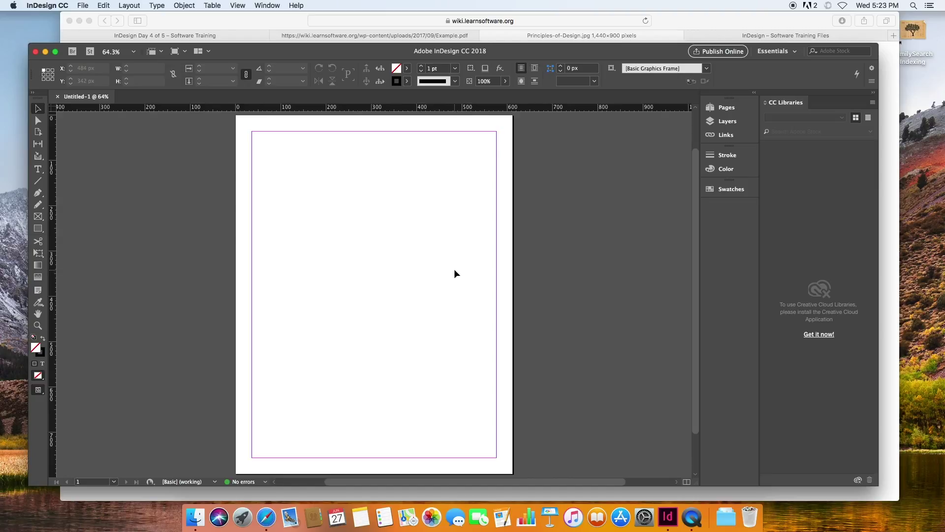
# - Draw two rectangular placeholder frames, about 186 x 244 px on the upper page and about 416 x 92 px below it, and return from preview to normal view
pyautogui.press('w')
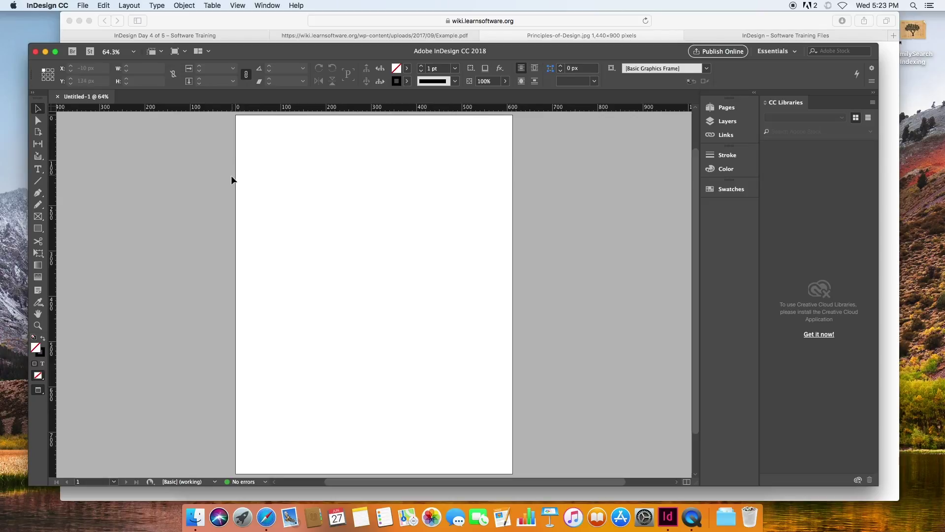
pyautogui.click(43, 217)
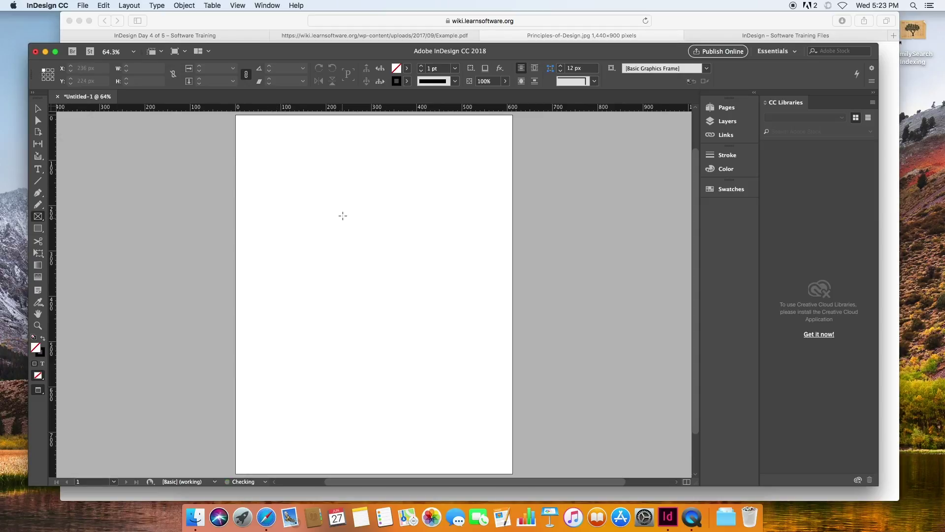
pyautogui.moveTo(332, 164); pyautogui.dragTo(416, 274)
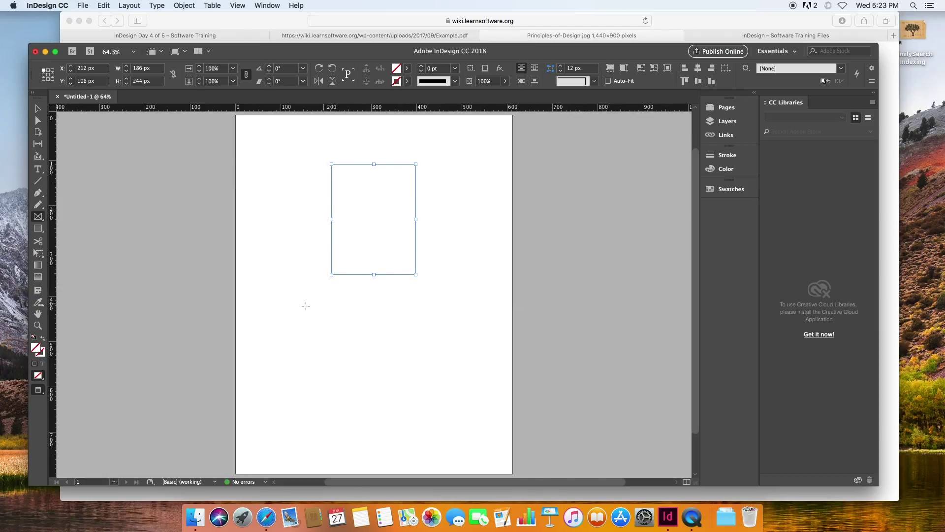
pyautogui.moveTo(288, 298); pyautogui.dragTo(477, 340)
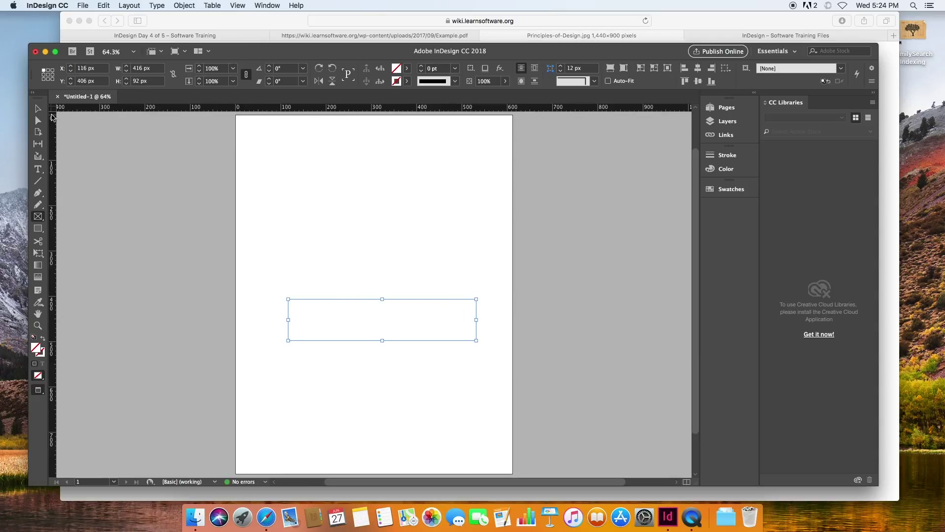
pyautogui.press('w')
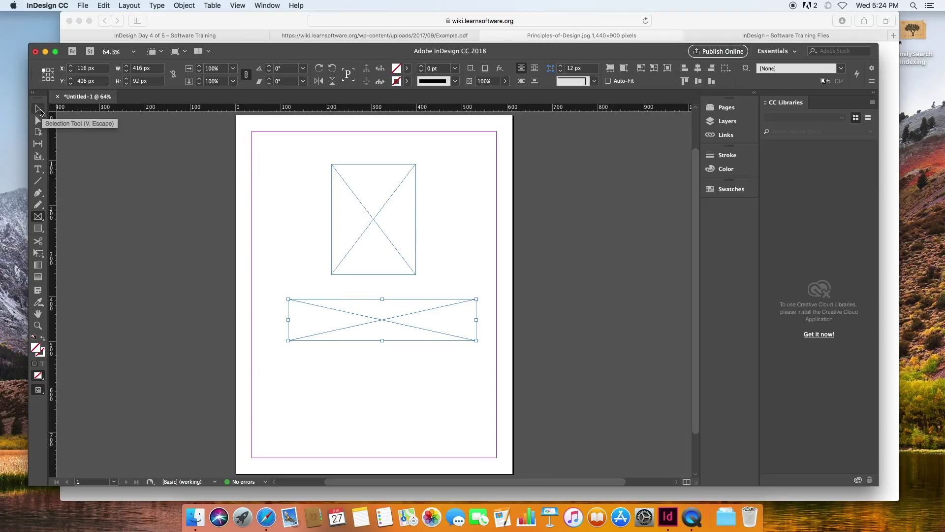
# - Align the horizontal centers of the two frames and move them together onto the page's vertical centre line
pyautogui.click(40, 112)
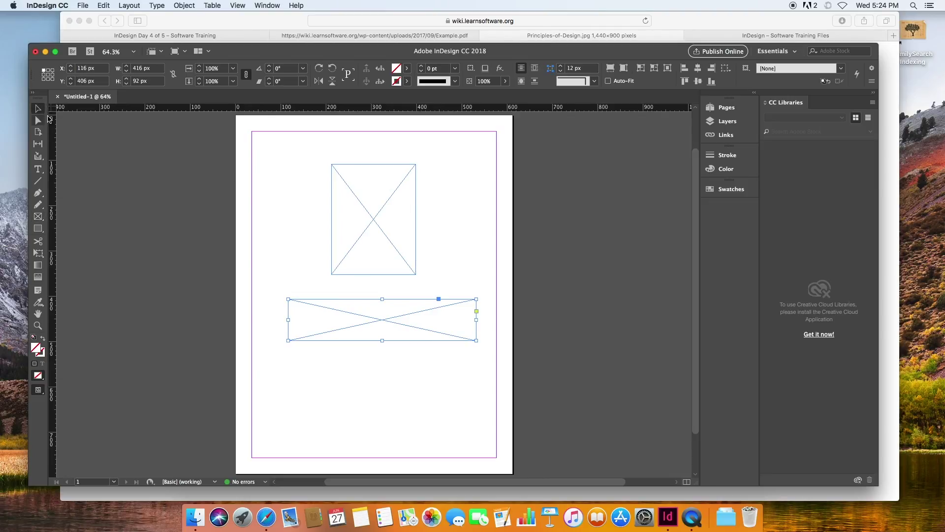
pyautogui.keyDown('shift'); pyautogui.click(332, 252); pyautogui.keyUp('shift')
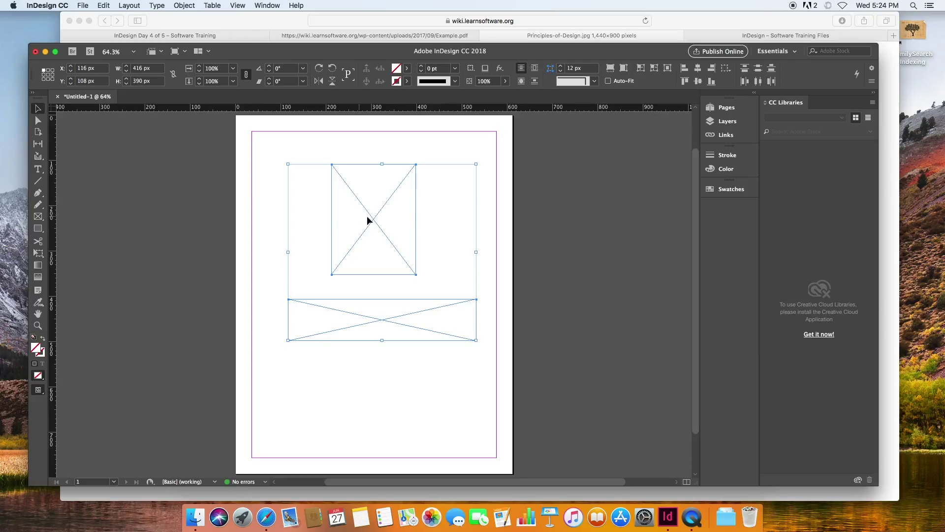
pyautogui.click(700, 79)
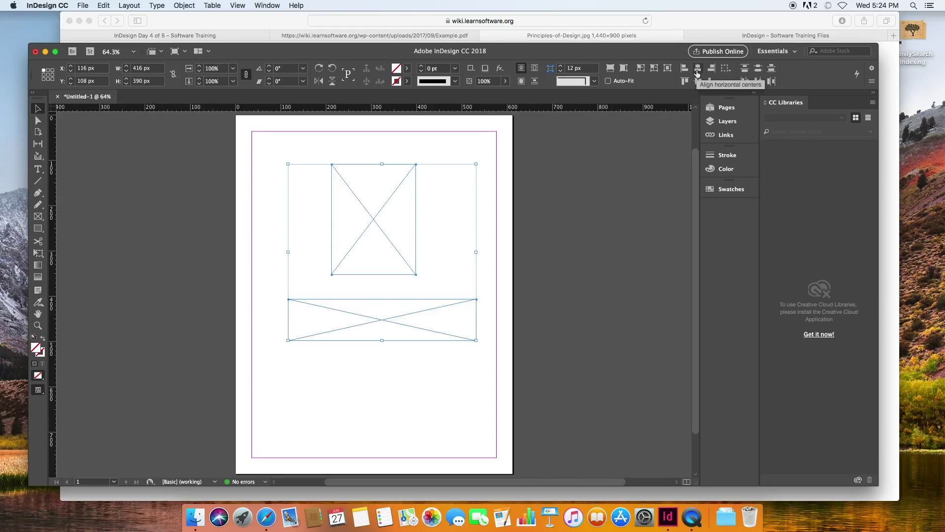
pyautogui.click(698, 68)
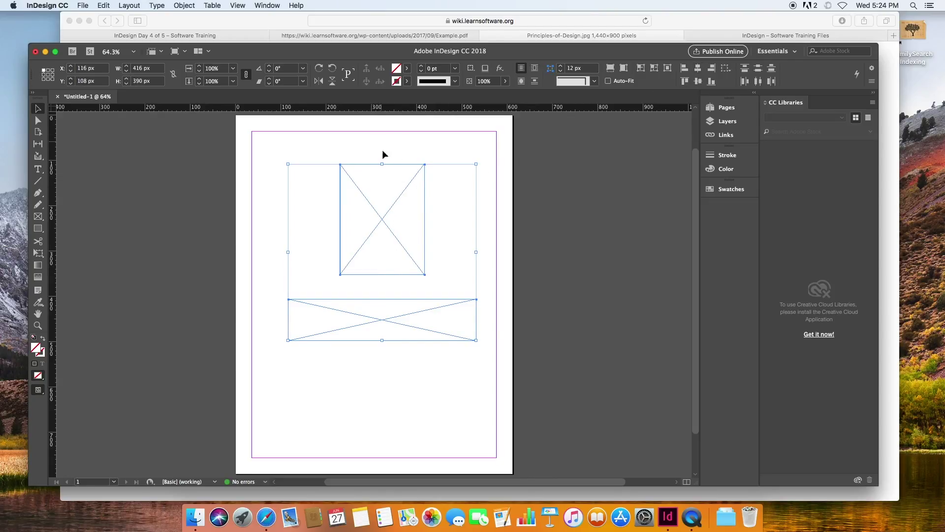
pyautogui.moveTo(382, 216); pyautogui.dragTo(374, 218)
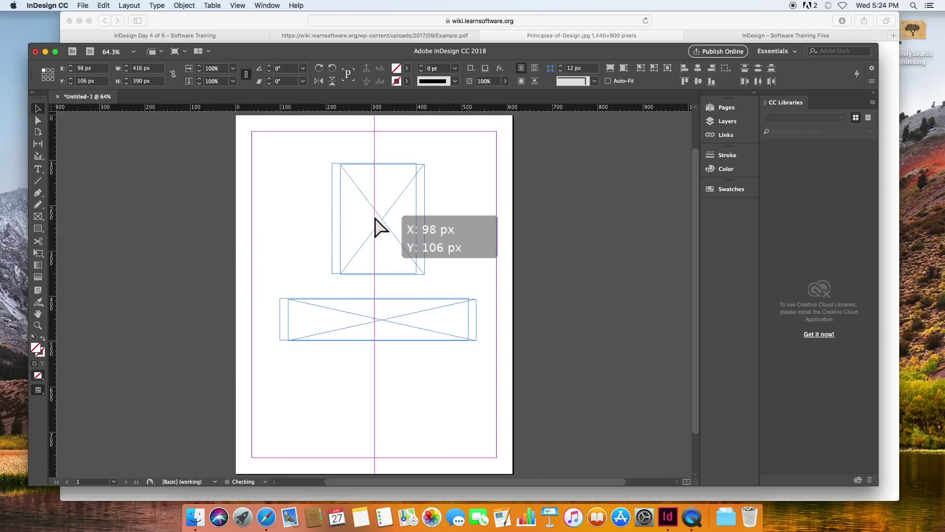
pyautogui.moveTo(374, 218); pyautogui.dragTo(374, 216)
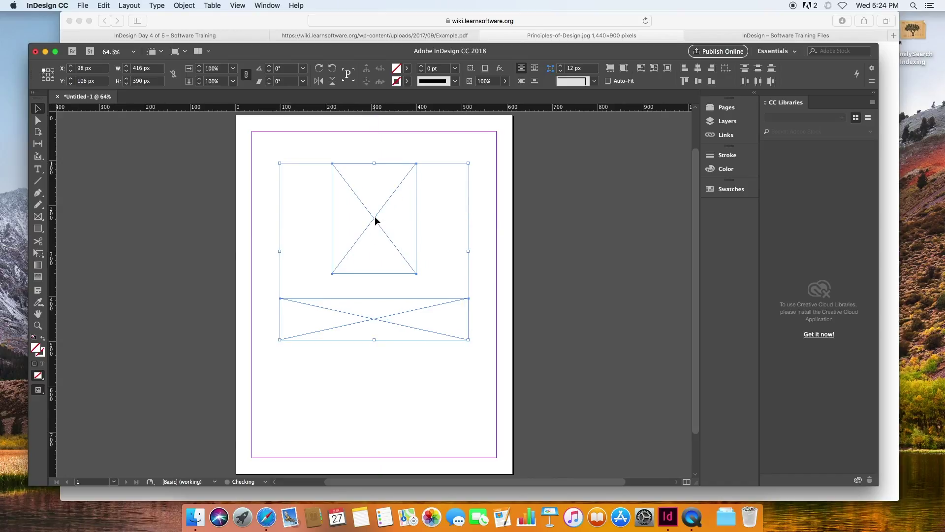
# - Change the units of both the horizontal and the vertical ruler to inches
pyautogui.rightClick(339, 108)
pyautogui.click(346, 112)
pyautogui.rightClick(375, 112)
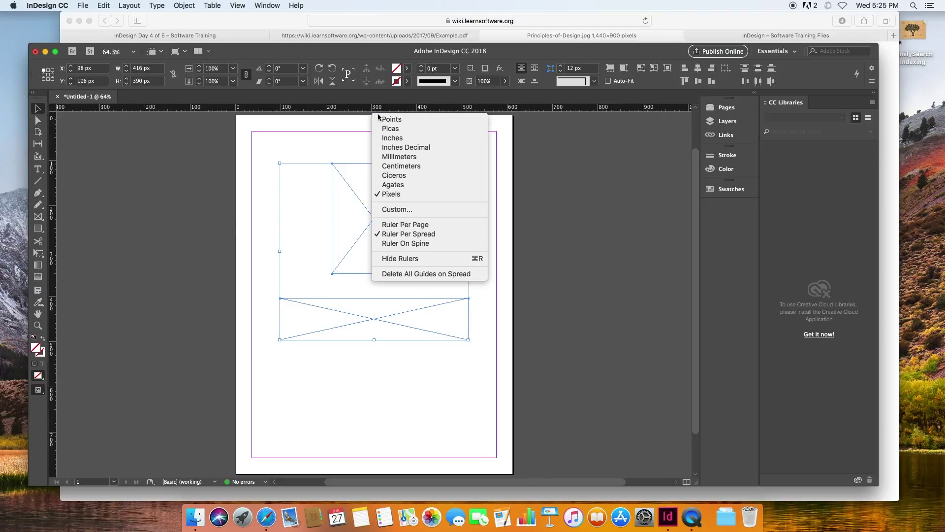
pyautogui.click(389, 138)
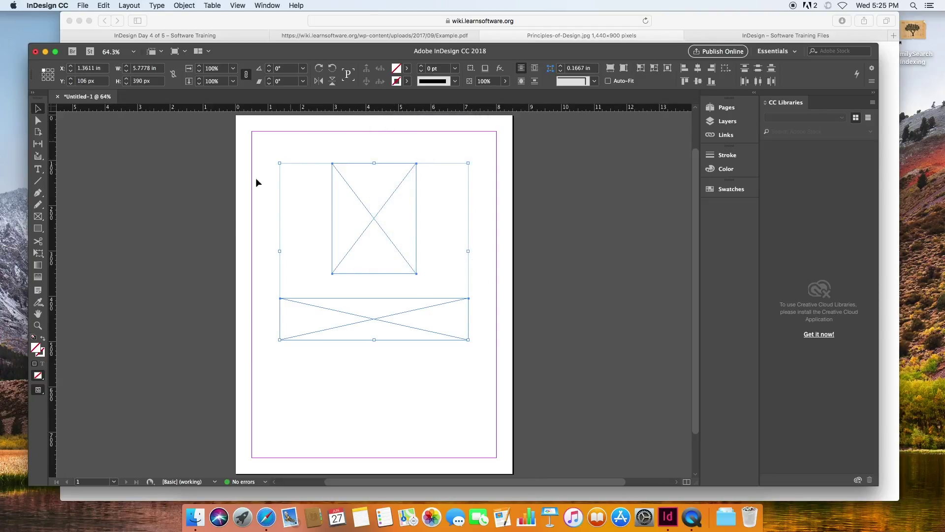
pyautogui.rightClick(55, 212)
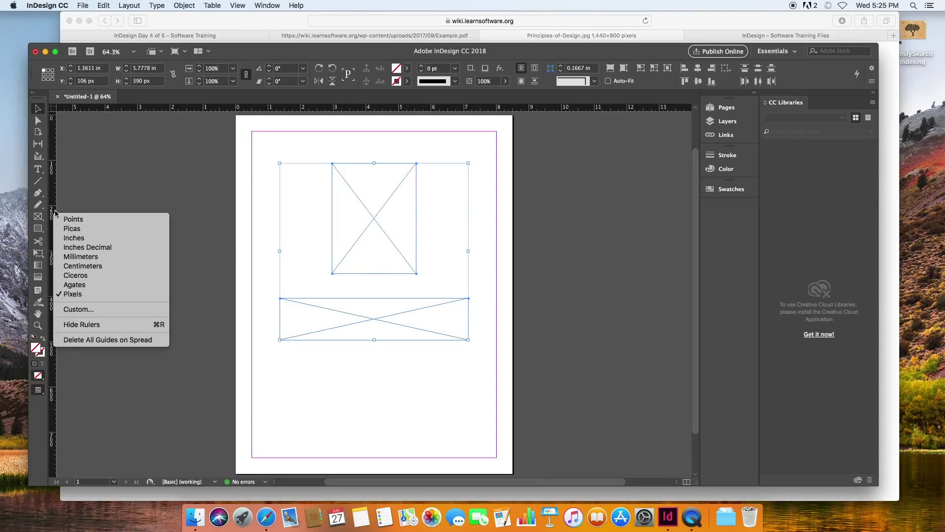
pyautogui.click(83, 240)
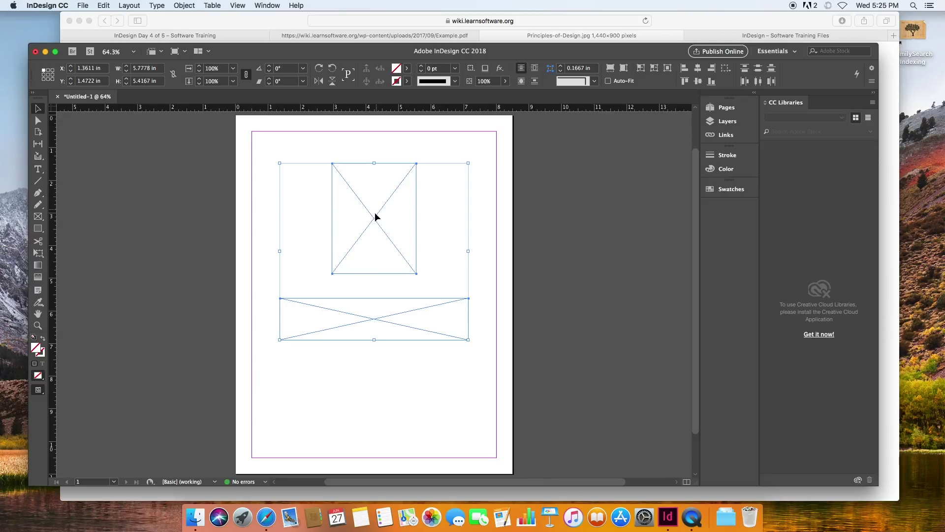
# - Move both frames down the page while keeping them on the vertical centre line, and deselect them
pyautogui.moveTo(374, 220); pyautogui.dragTo(375, 264)
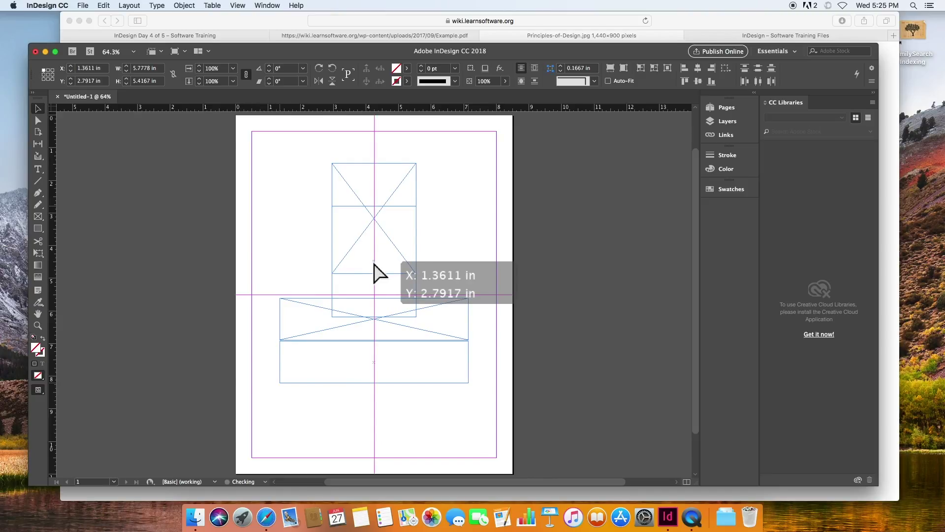
pyautogui.moveTo(375, 265); pyautogui.dragTo(371, 251)
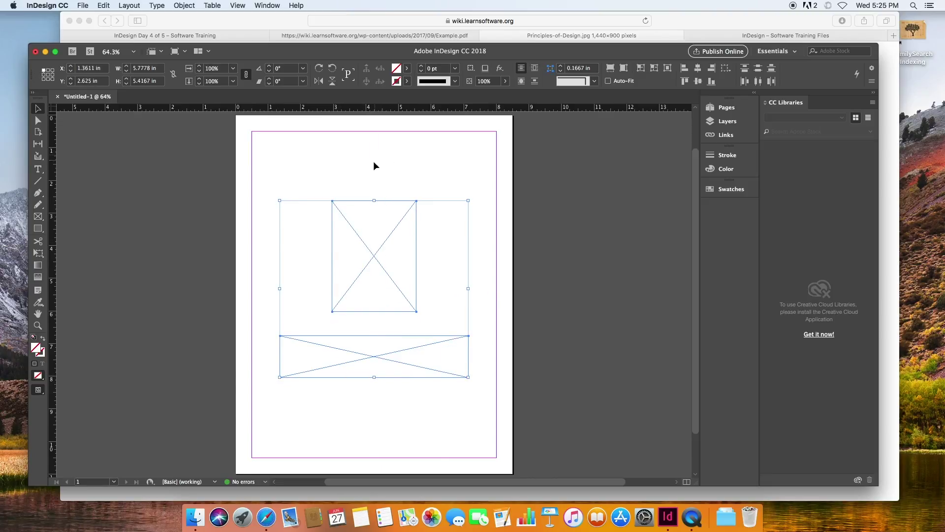
pyautogui.click(380, 145)
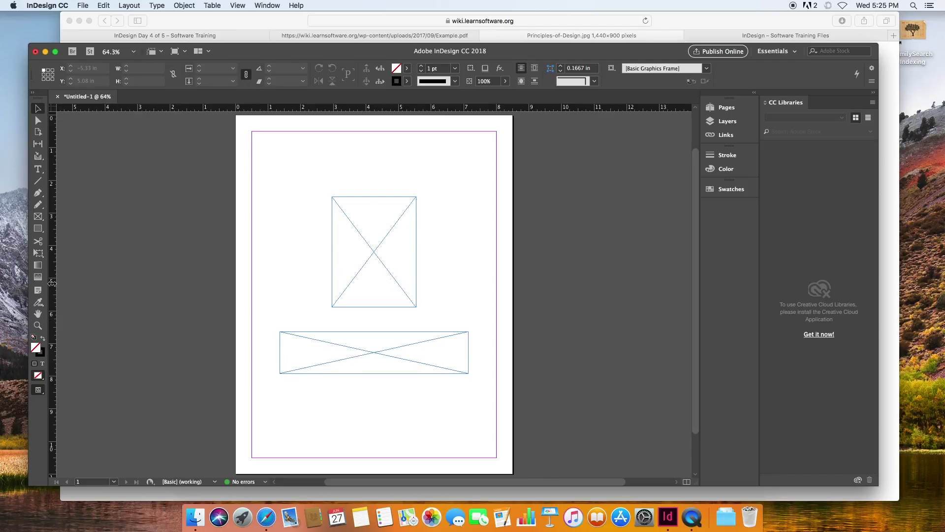
# - Place a vertical ruler guide at 4.25 in through the frames' centres, and remove it from the page
pyautogui.moveTo(52, 286); pyautogui.dragTo(375, 318)
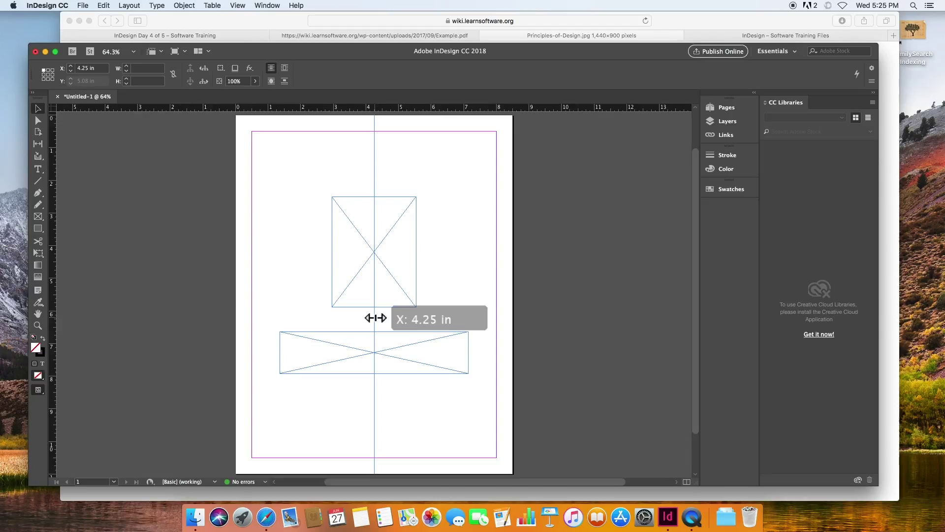
pyautogui.moveTo(375, 317); pyautogui.dragTo(374, 317)
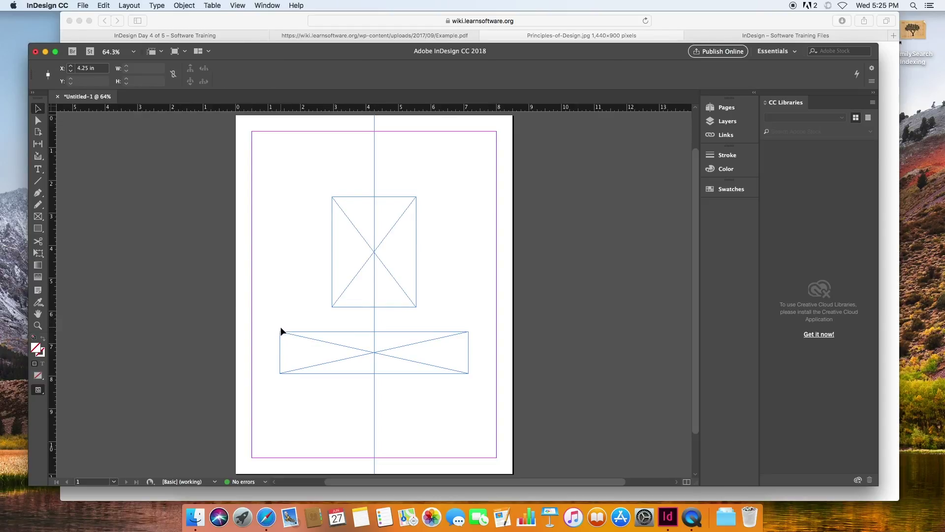
pyautogui.click(38, 169)
pyautogui.click(38, 109)
pyautogui.moveTo(374, 175); pyautogui.dragTo(1, 181)
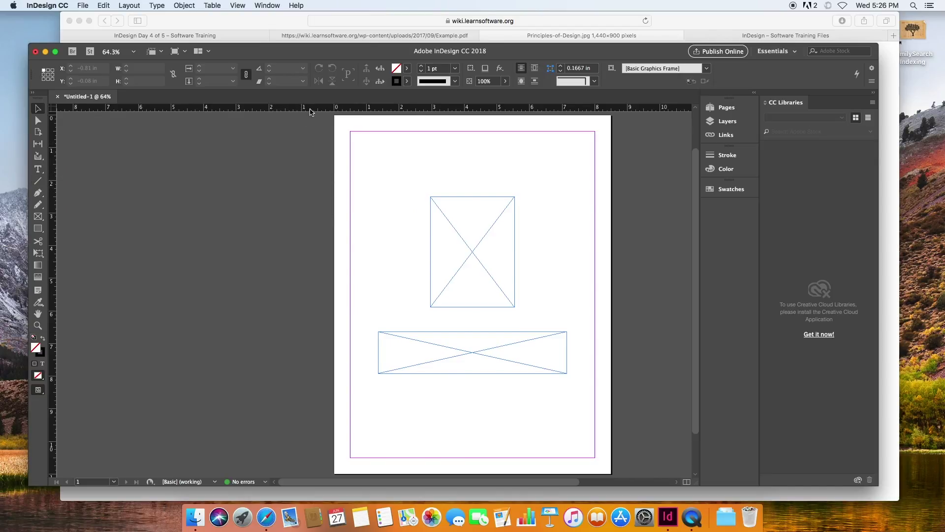
# - Place a horizontal guide across the whole spread at 6.08 in and a page-only guide at 4.875 in, and remove both
pyautogui.moveTo(310, 111); pyautogui.dragTo(302, 312)
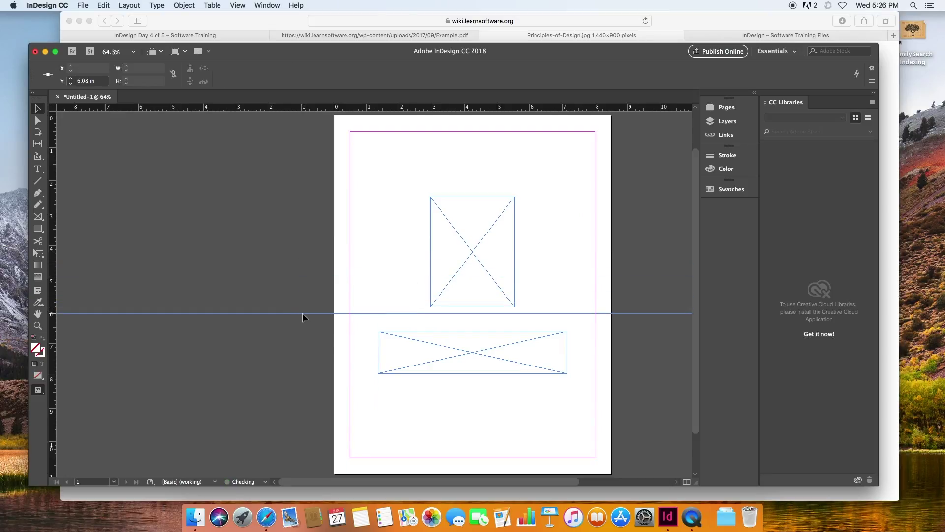
pyautogui.moveTo(367, 111); pyautogui.dragTo(375, 274)
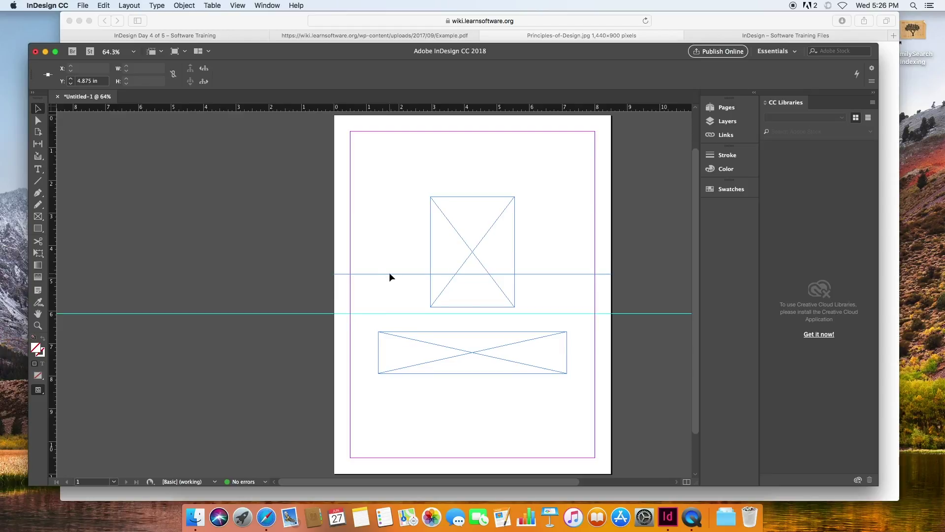
pyautogui.scroll(2, 389, 271)
pyautogui.moveTo(361, 359); pyautogui.dragTo(365, 99)
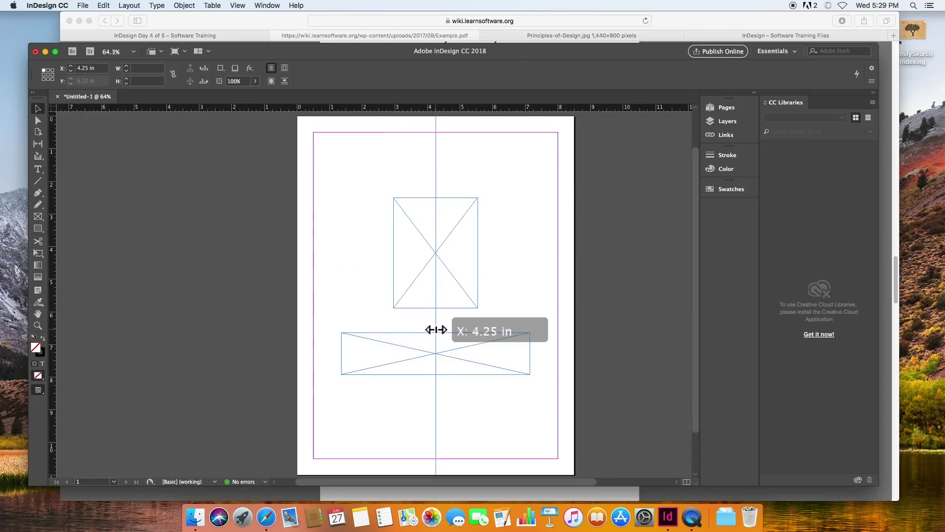
# - Place a vertical ruler guide at 4.25 in on the page's centre line
pyautogui.moveTo(436, 329); pyautogui.dragTo(435, 328)
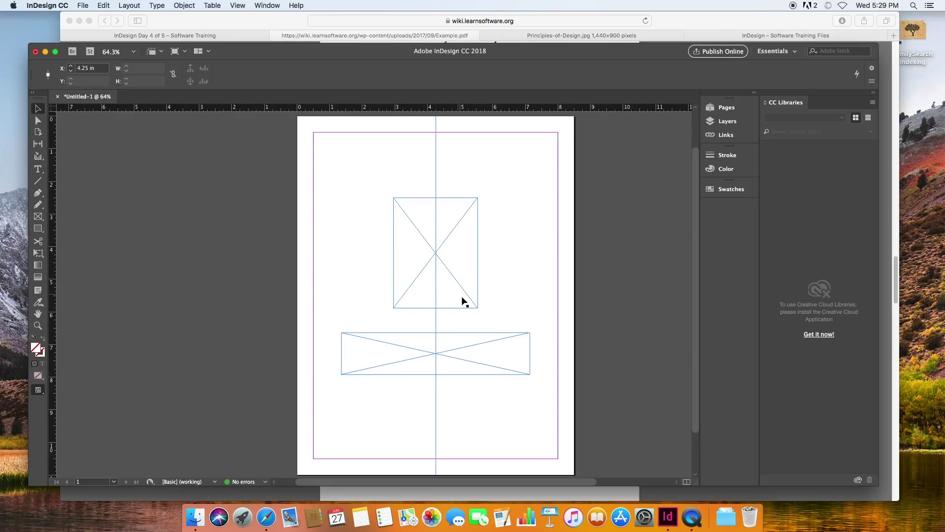
# - Look at the phone illustration in the Safari example PDF and the phone2.ai file in Finder, and return to InDesign
pyautogui.click(523, 489)
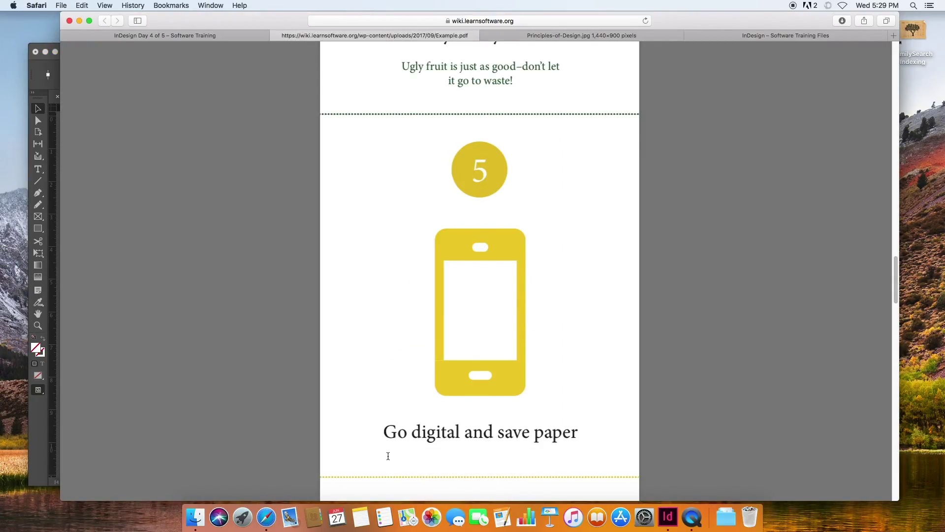
pyautogui.click(668, 517)
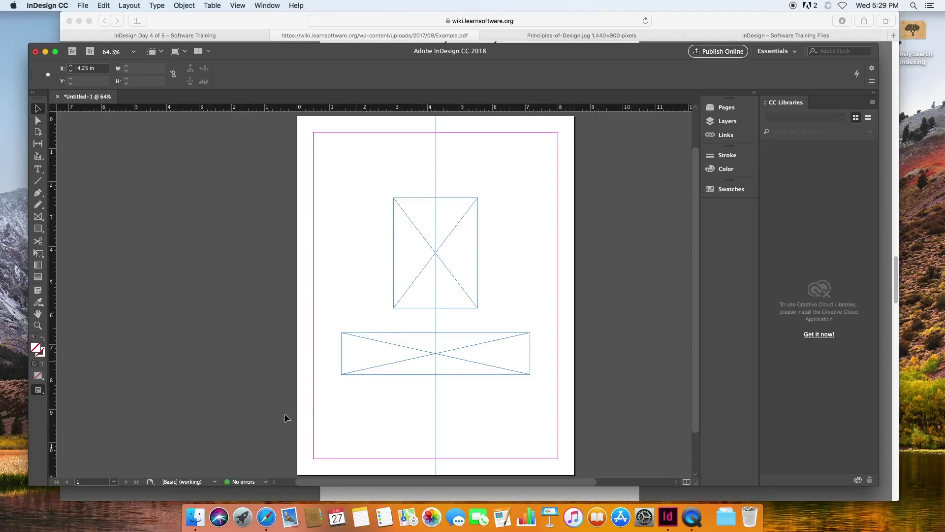
pyautogui.click(196, 517)
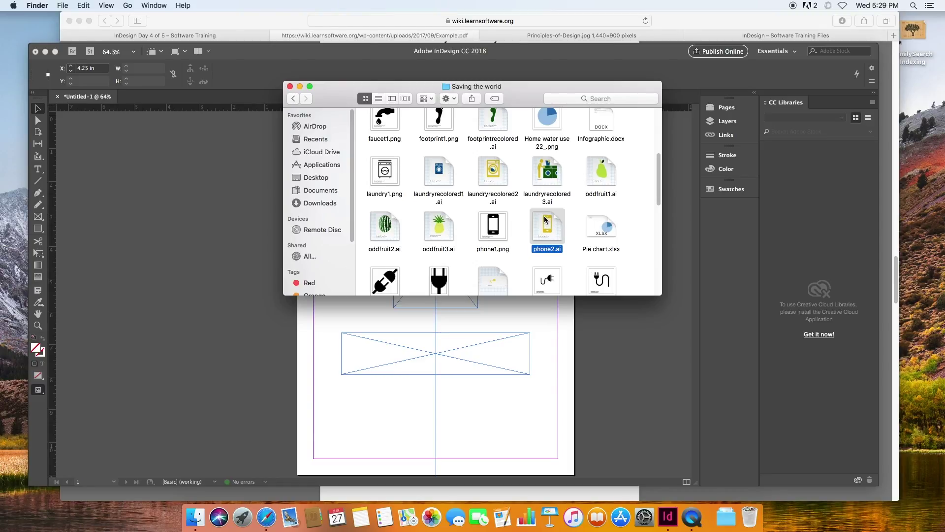
pyautogui.click(485, 311)
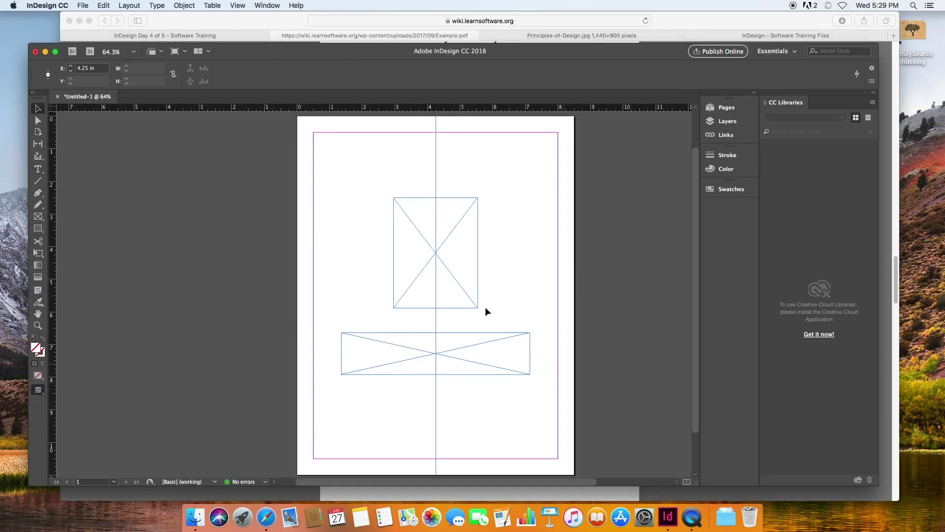
# - Delete the upper placeholder frame and draw a rectangle about 2.42 in by 3.57 in in its place, centred on the vertical guide
pyautogui.click(426, 269)
pyautogui.press('Delete')
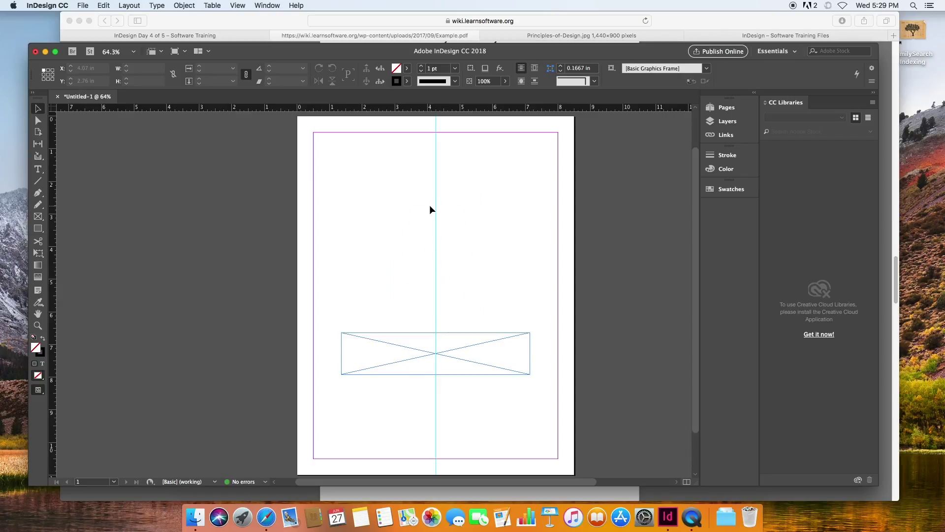
pyautogui.click(39, 229)
pyautogui.moveTo(399, 204)
pyautogui.mouseDown()
pyautogui.moveTo(456, 304)
pyautogui.moveTo(482, 331)
pyautogui.moveTo(475, 310)
pyautogui.mouseUp()
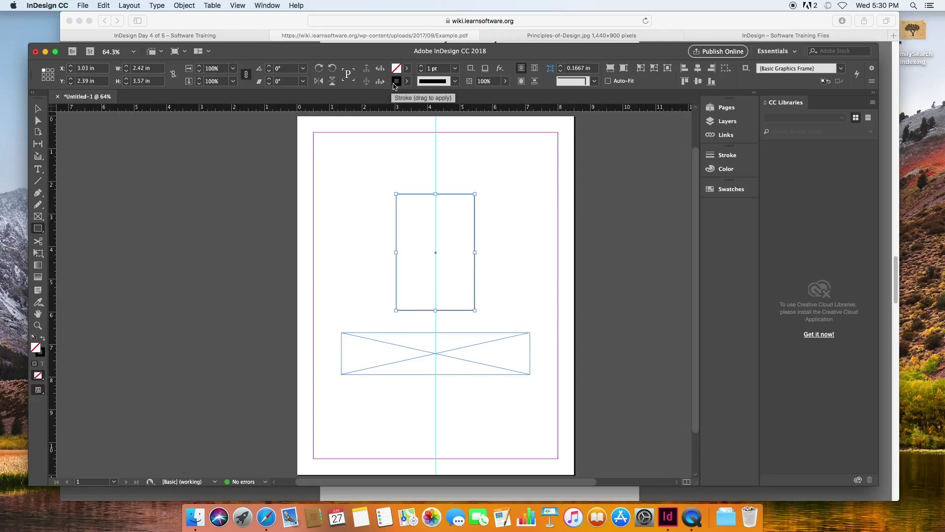
# - Set the new rectangle's stroke to [None] and its fill to [Black]
pyautogui.click(429, 70)
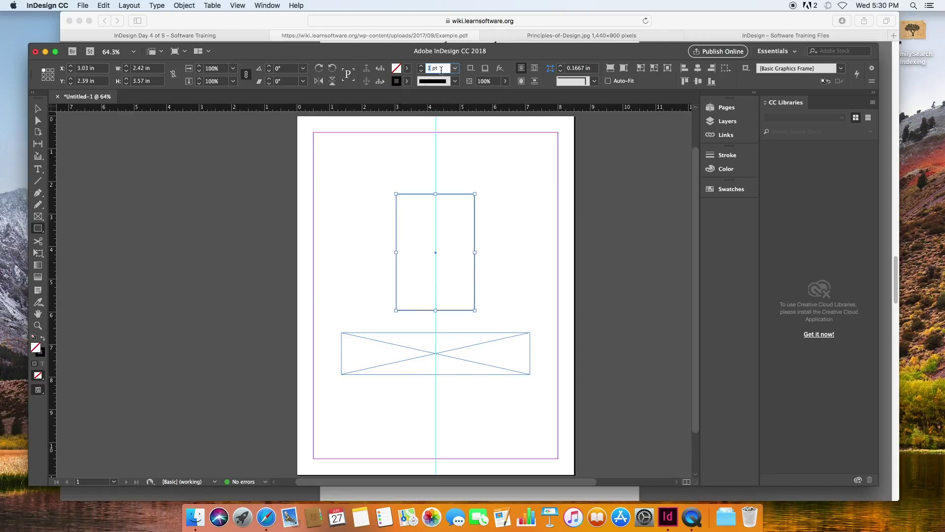
pyautogui.click(441, 69)
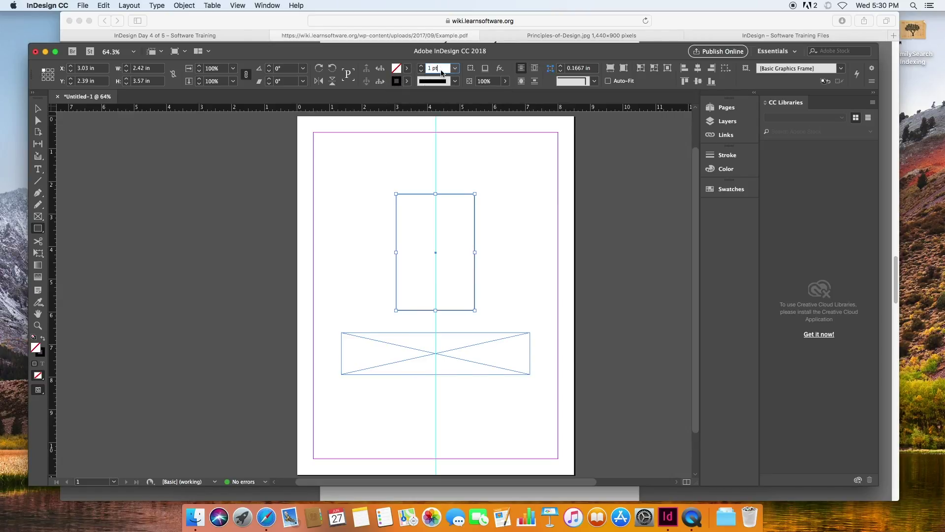
pyautogui.click(401, 83)
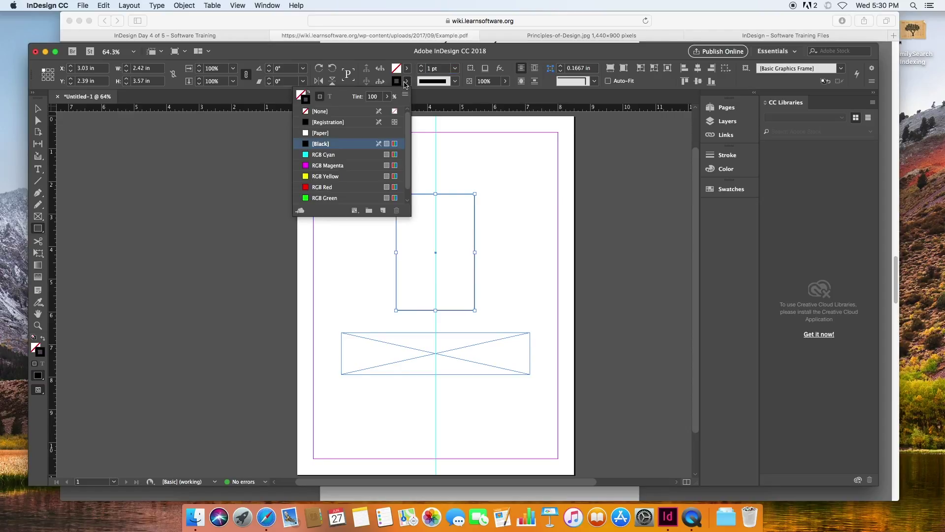
pyautogui.click(321, 112)
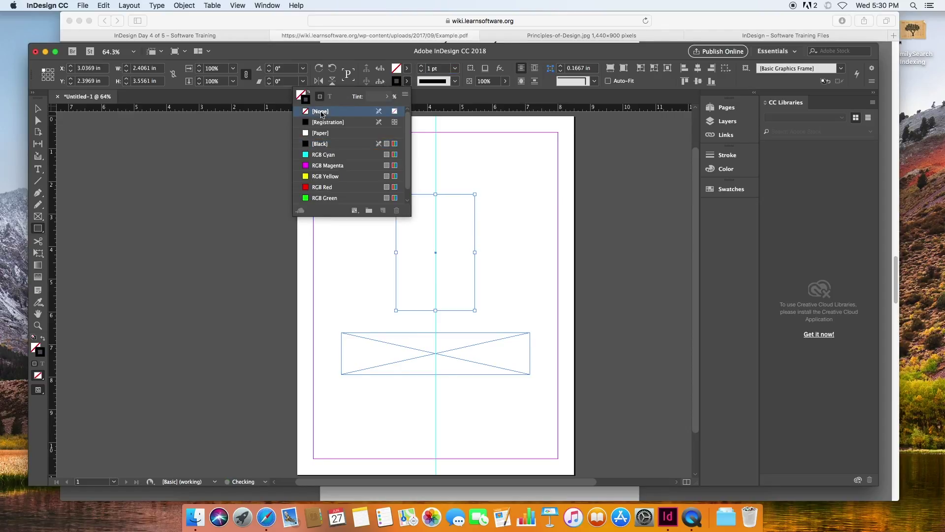
pyautogui.click(408, 71)
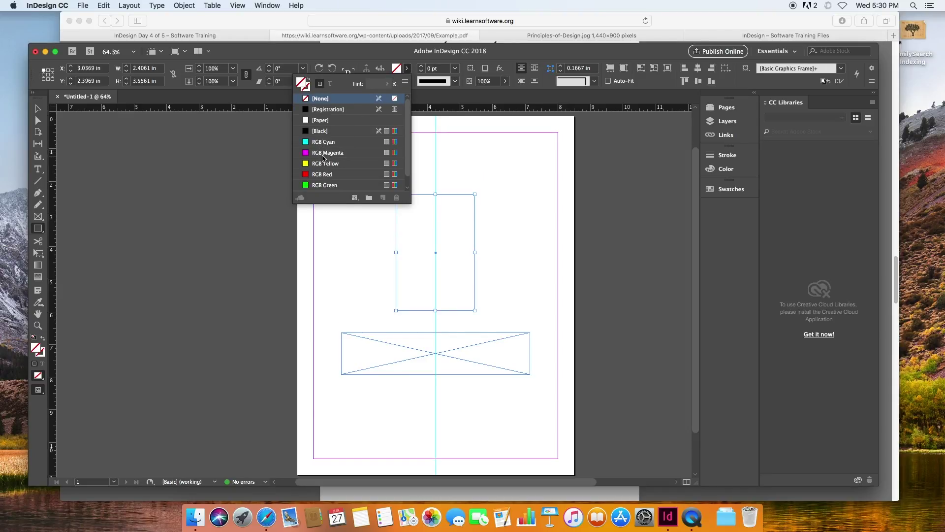
pyautogui.click(322, 131)
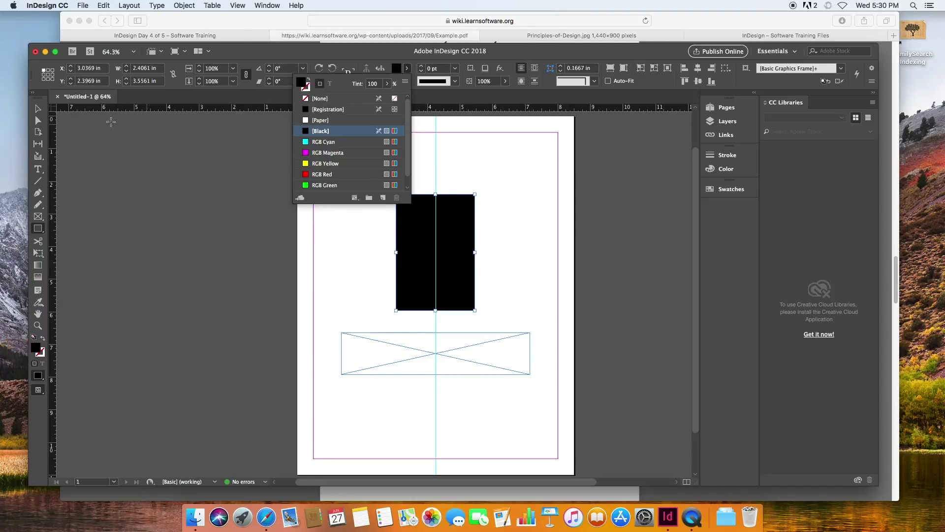
# - Round the black rectangle's corners to about 0.46 in and resize it to about 2.14 in wide by 3.88 in high
pyautogui.click(37, 111)
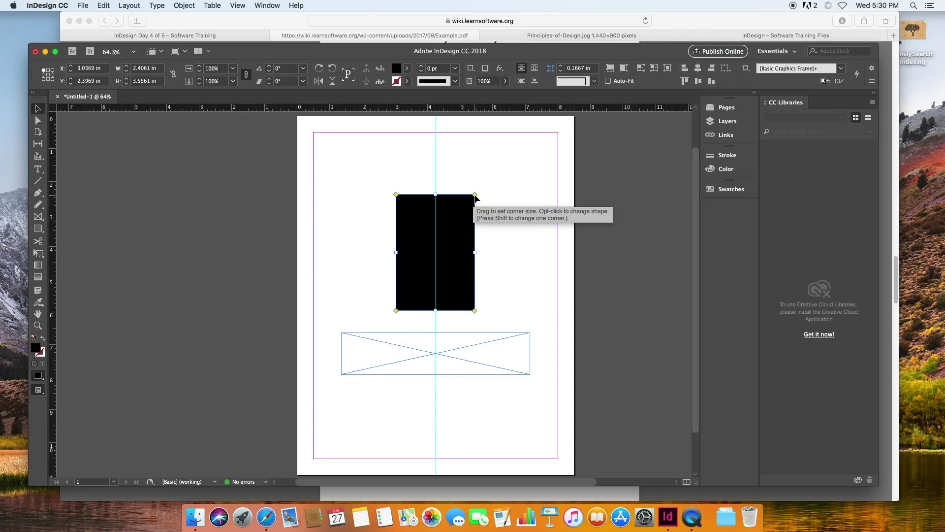
pyautogui.moveTo(475, 196); pyautogui.dragTo(459, 195)
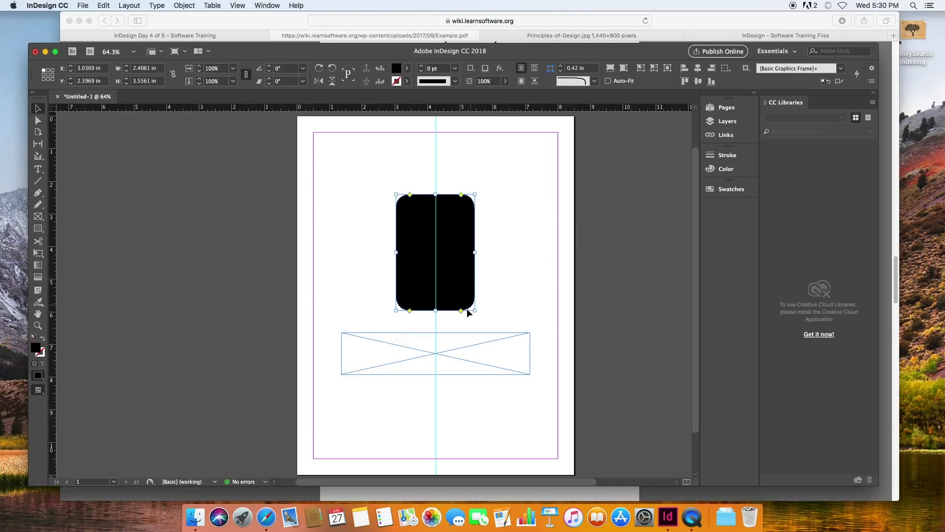
pyautogui.moveTo(436, 311); pyautogui.dragTo(436, 319)
pyautogui.moveTo(443, 276); pyautogui.dragTo(444, 275)
pyautogui.moveTo(437, 312); pyautogui.dragTo(437, 316)
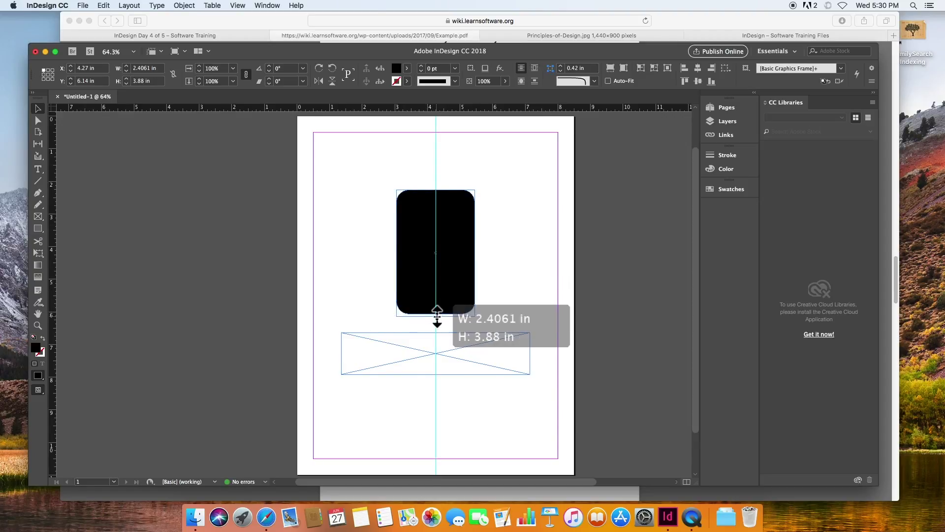
pyautogui.click(466, 197)
pyautogui.moveTo(462, 191); pyautogui.dragTo(460, 190)
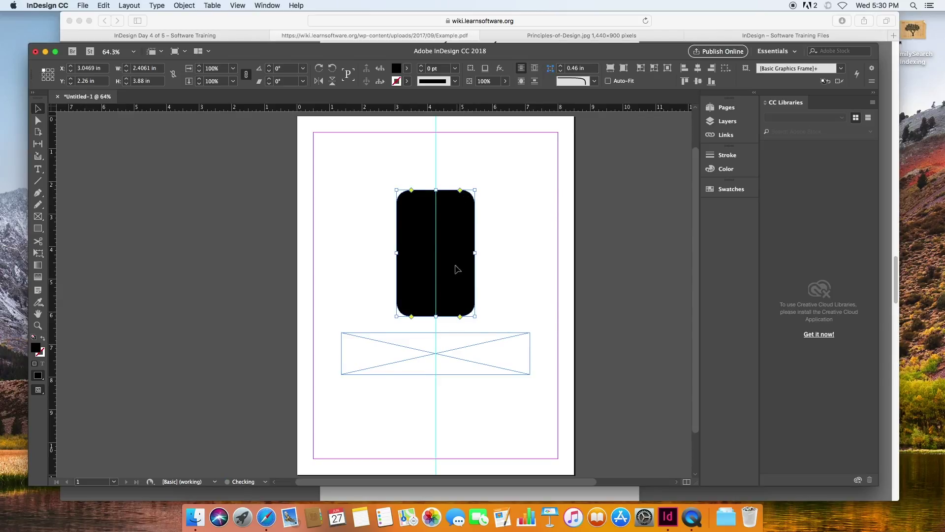
pyautogui.moveTo(397, 253); pyautogui.dragTo(401, 252)
pyautogui.moveTo(475, 253); pyautogui.dragTo(471, 253)
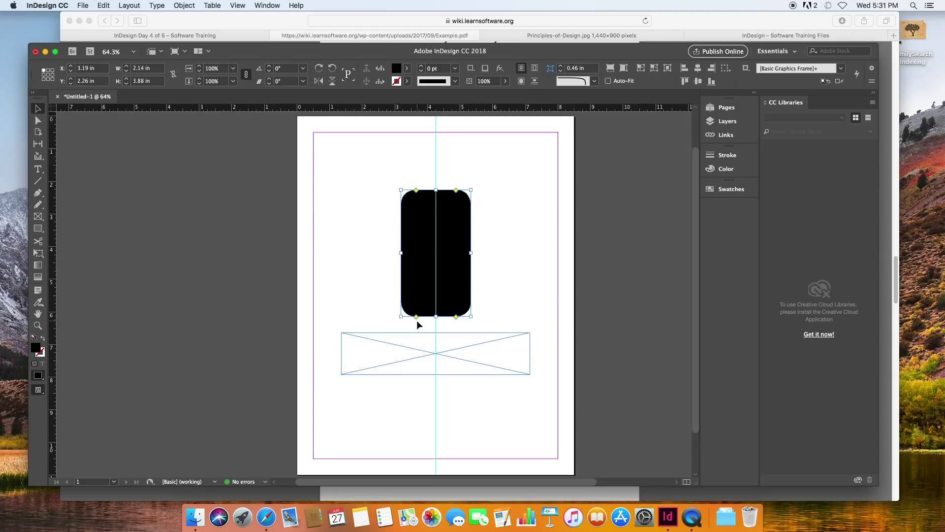
# - Check the example phone in Safari and draw a centred screen rectangle about 1.865 in by 2.82 in inside the black body in InDesign
pyautogui.click(365, 492)
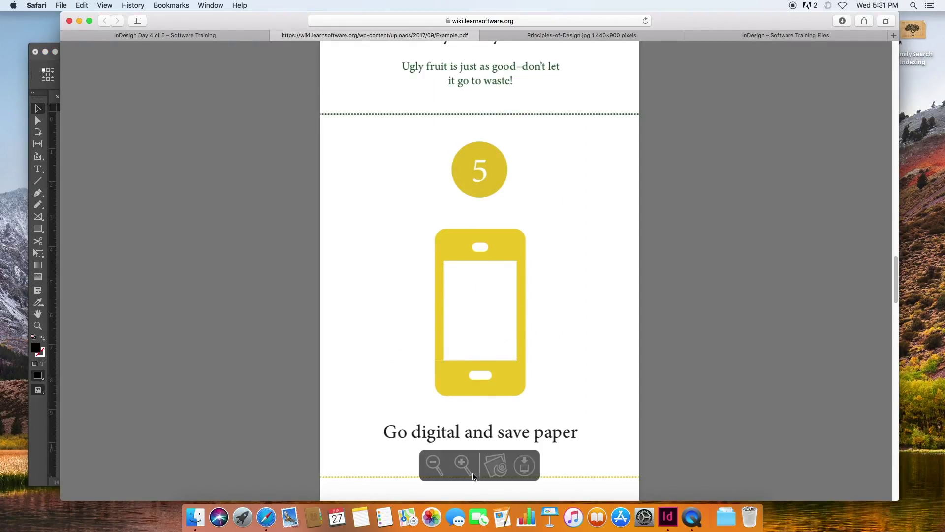
pyautogui.click(668, 517)
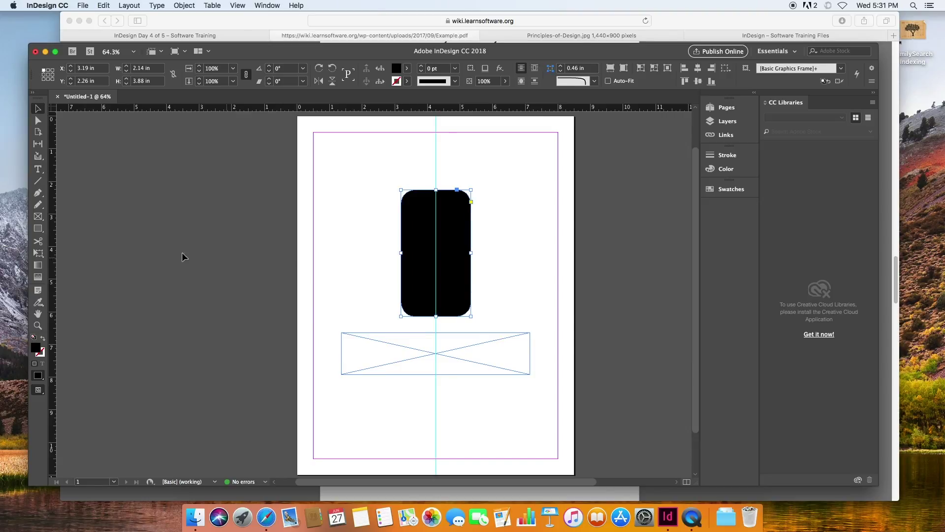
pyautogui.click(38, 229)
pyautogui.moveTo(415, 210); pyautogui.dragTo(467, 299)
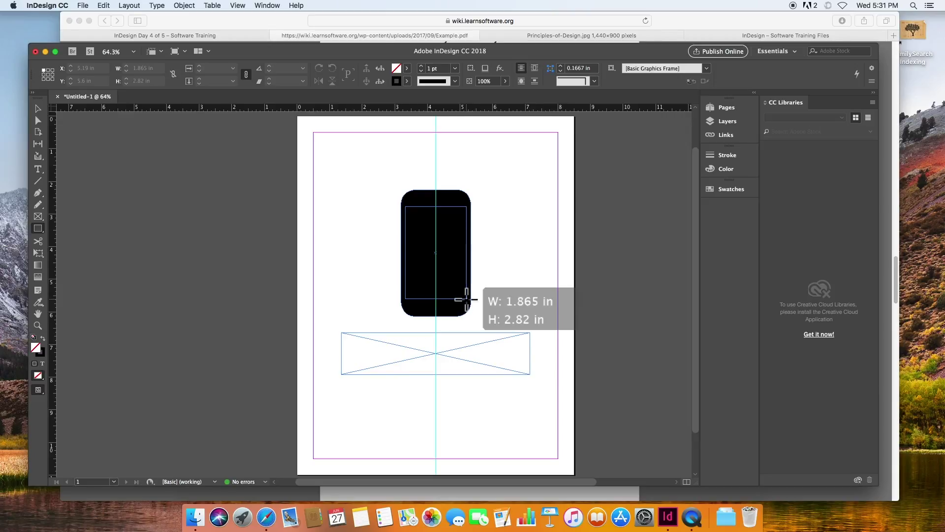
pyautogui.moveTo(467, 299); pyautogui.dragTo(467, 299)
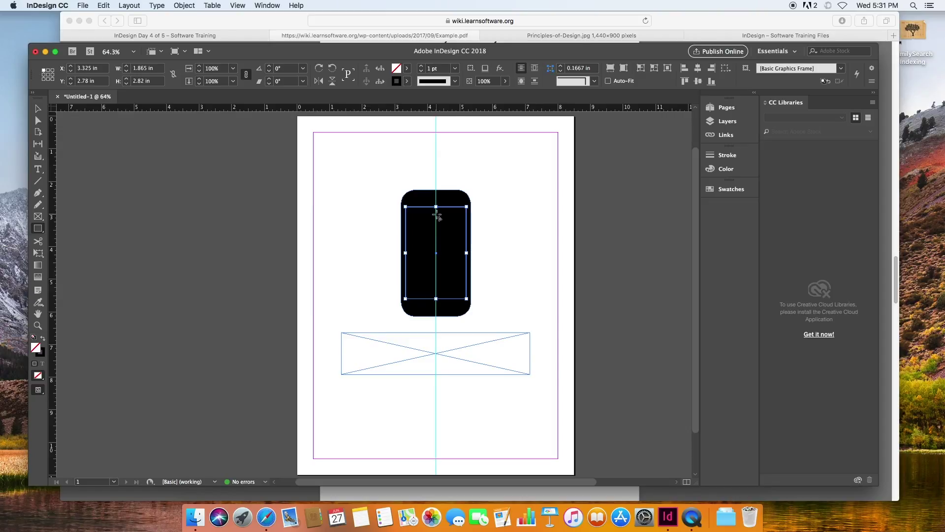
# - Fill the screen rectangle with [Paper], set its stroke to [None], and deselect it
pyautogui.click(406, 70)
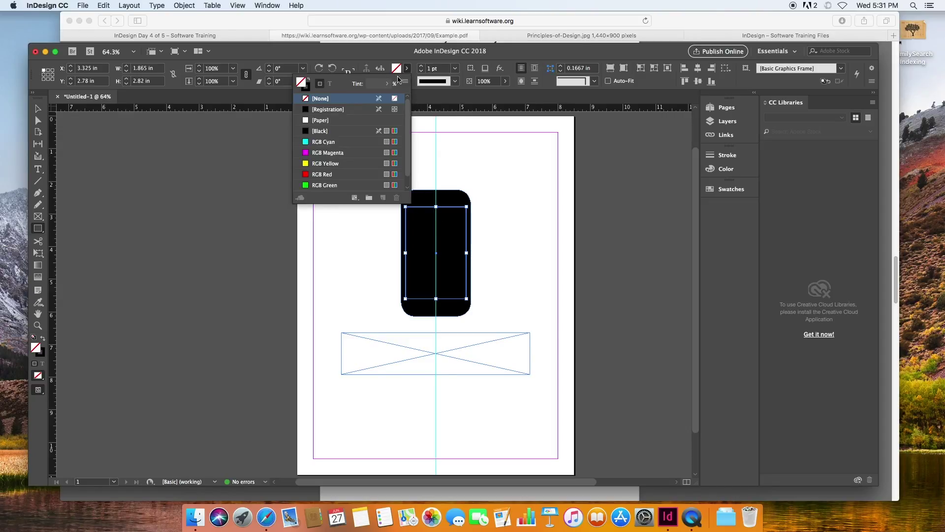
pyautogui.click(321, 120)
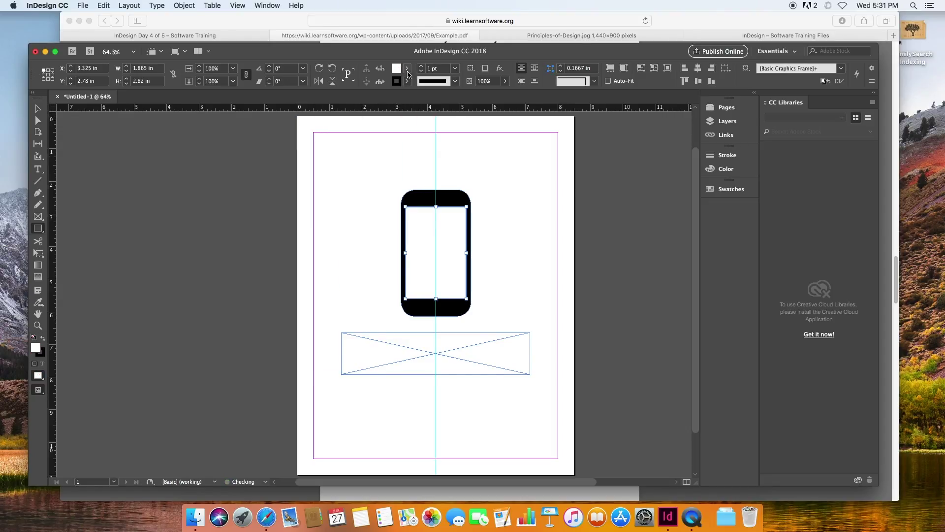
pyautogui.click(405, 84)
pyautogui.click(318, 111)
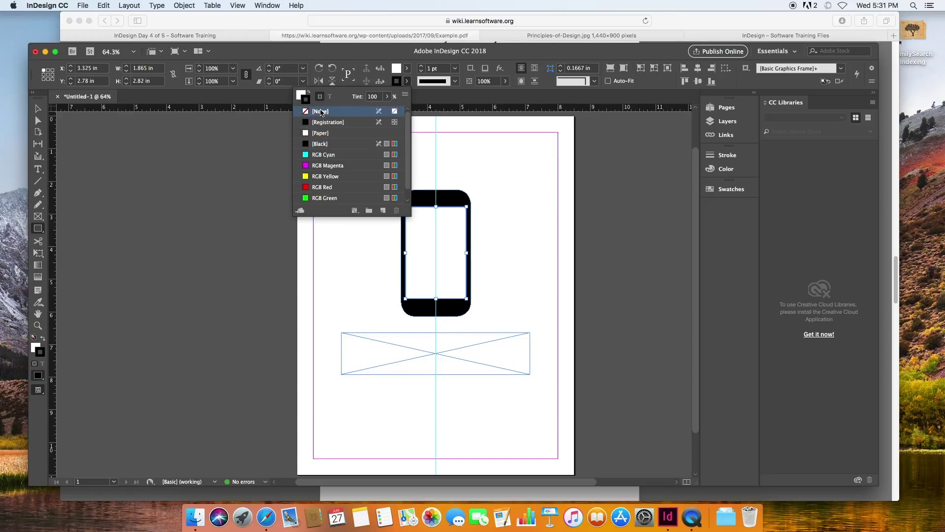
pyautogui.click(38, 108)
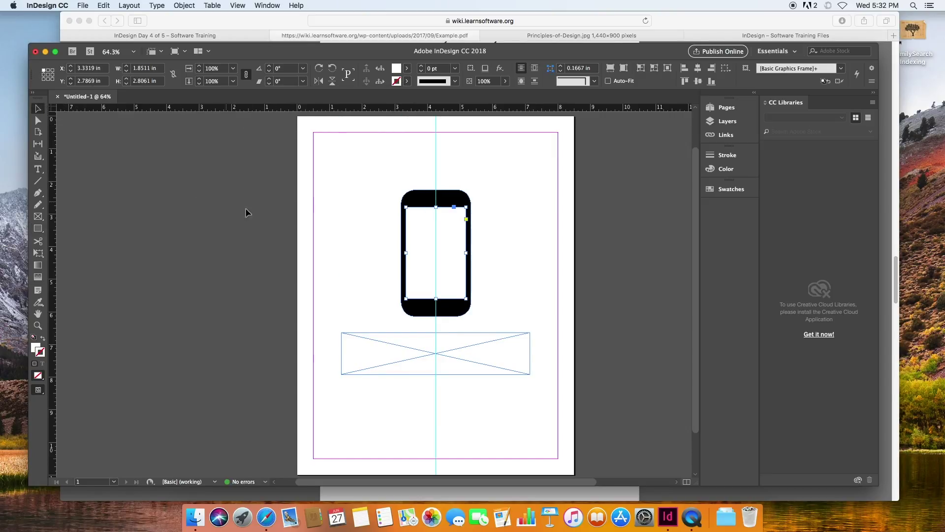
pyautogui.click(317, 228)
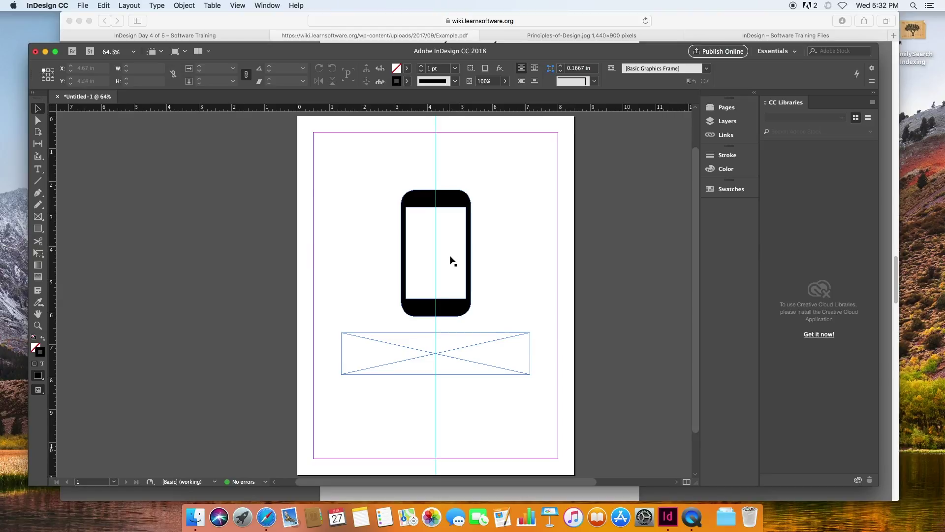
# - Draw an ellipse about 0.08 in by 0.08 in in the phone's black area above the screen, left of the guide
pyautogui.press('super+1')
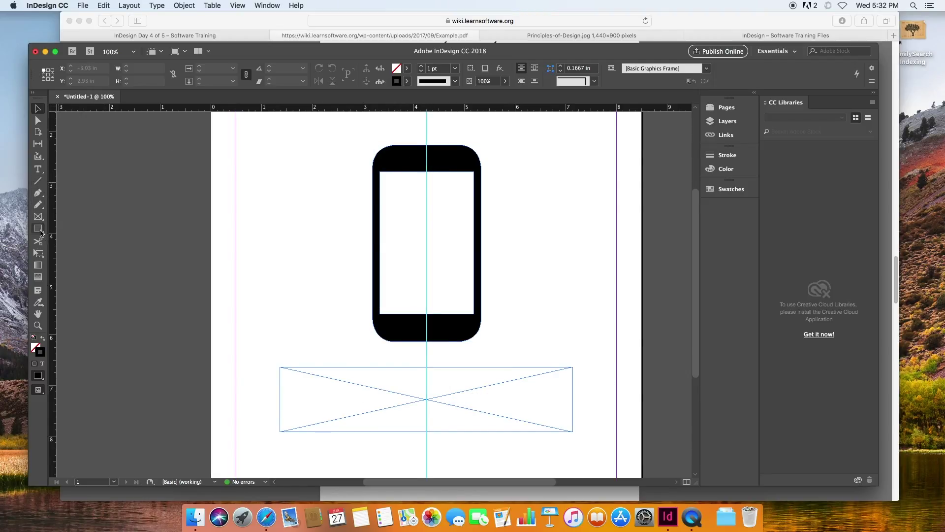
pyautogui.click(38, 229)
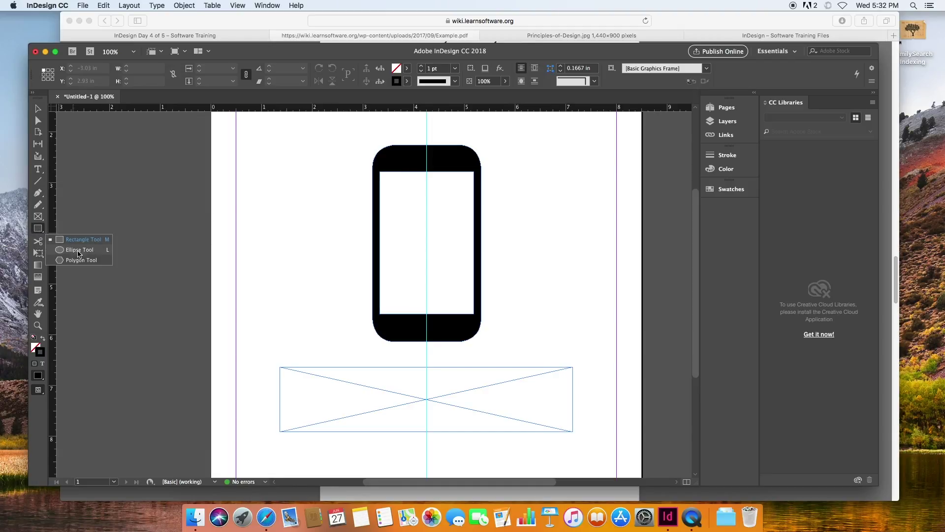
pyautogui.click(79, 249)
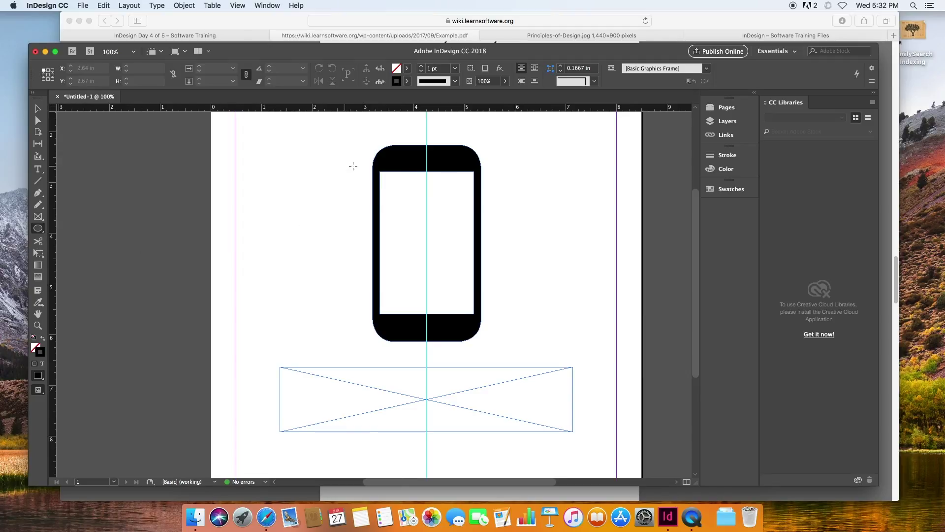
pyautogui.moveTo(407, 156); pyautogui.dragTo(409, 159)
pyautogui.moveTo(409, 158)
pyautogui.mouseDown()
pyautogui.moveTo(457, 205)
pyautogui.moveTo(405, 158)
pyautogui.moveTo(411, 165)
pyautogui.mouseUp()
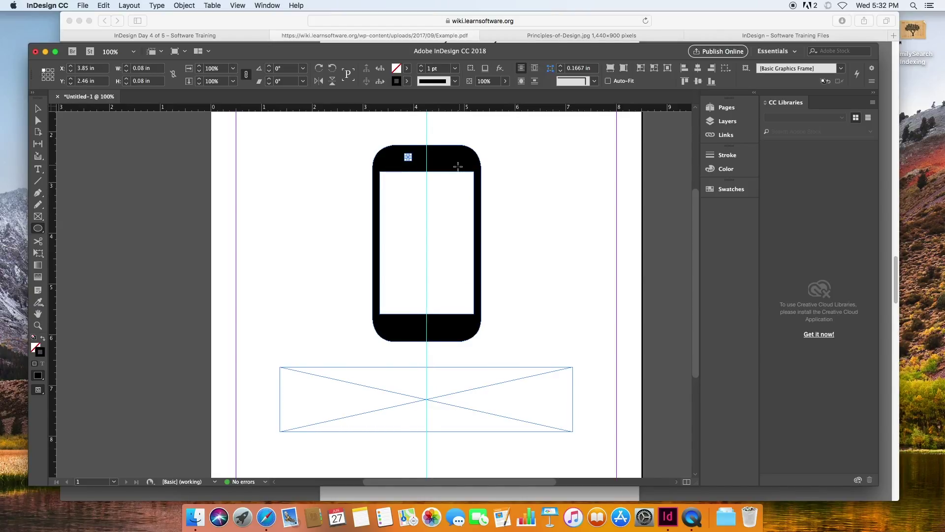
# - Fill the small circle with [Paper], set its stroke to [None], and deselect it
pyautogui.click(406, 68)
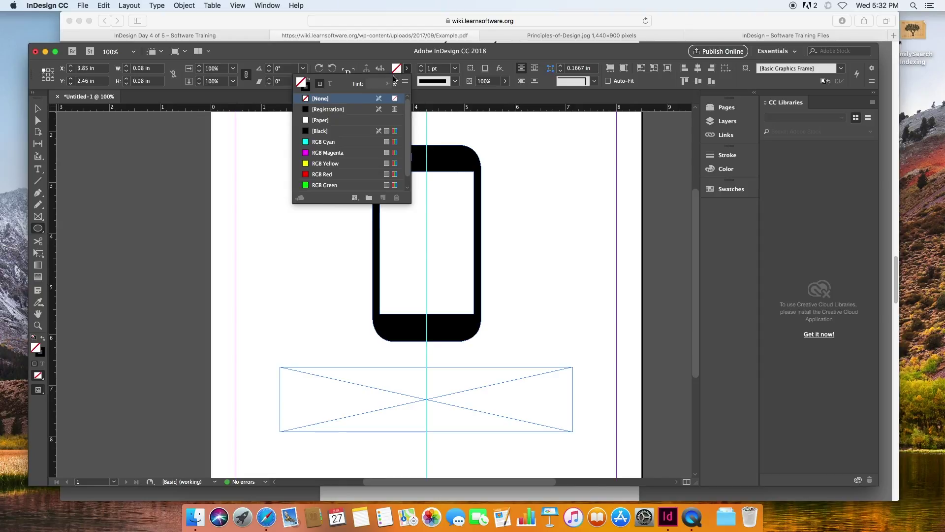
pyautogui.click(329, 119)
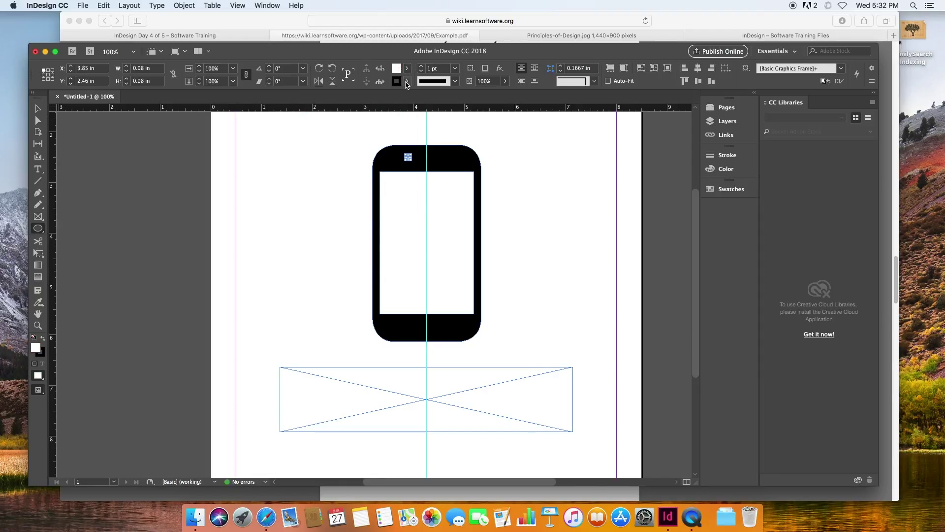
pyautogui.click(407, 81)
pyautogui.click(317, 114)
pyautogui.press('v')
pyautogui.click(137, 116)
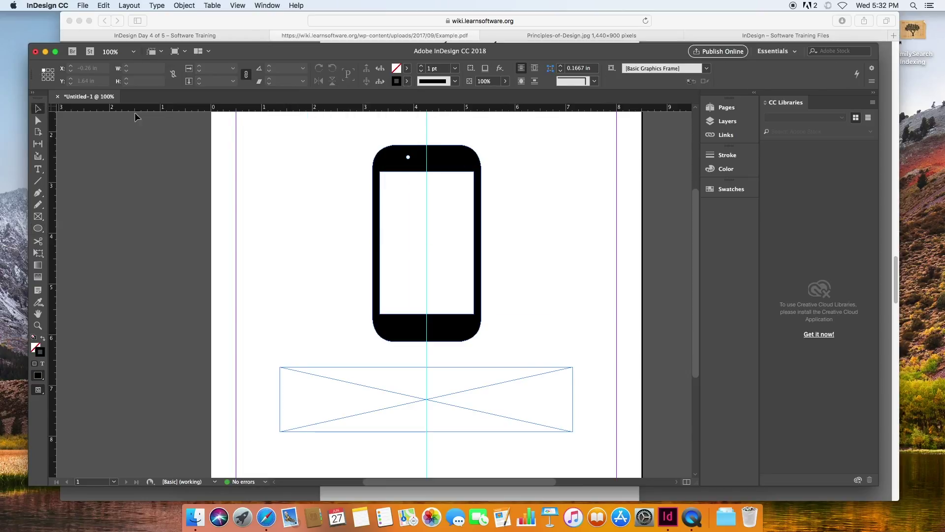
# - Nudge the small white circle above the screen slightly right and up, to about X 3.885 in, Y 2.495 in
pyautogui.scroll(2, 422, 163)
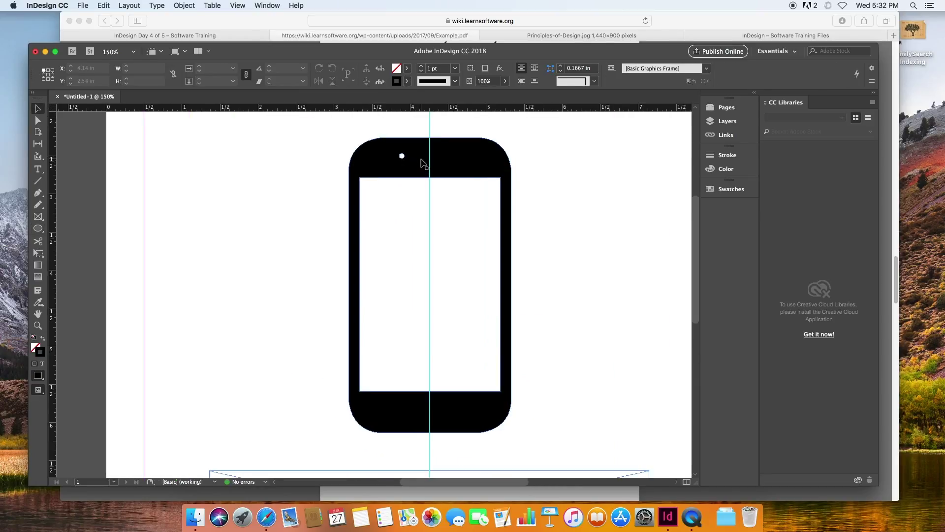
pyautogui.click(395, 155)
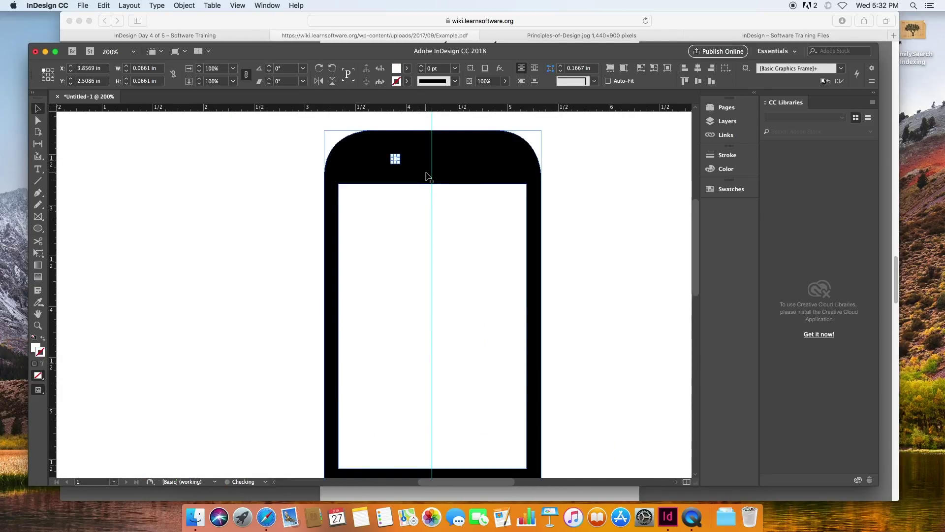
pyautogui.press('Right')
pyautogui.press('Right')
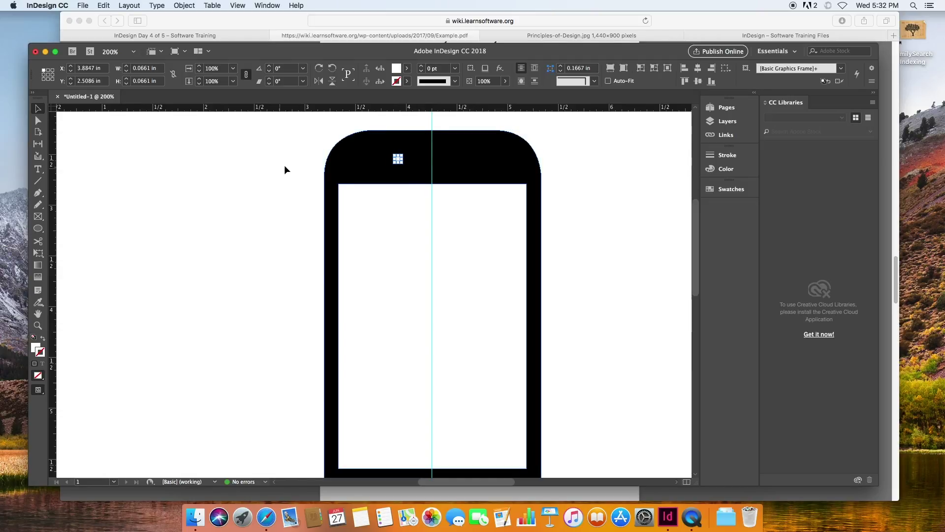
pyautogui.press('Up')
# - Duplicate the small white circle into the black area below the phone screen, centred on the vertical guide
pyautogui.press('super+equal')
pyautogui.press('super+equal')
pyautogui.press('super+equal')
pyautogui.press('super+equal')
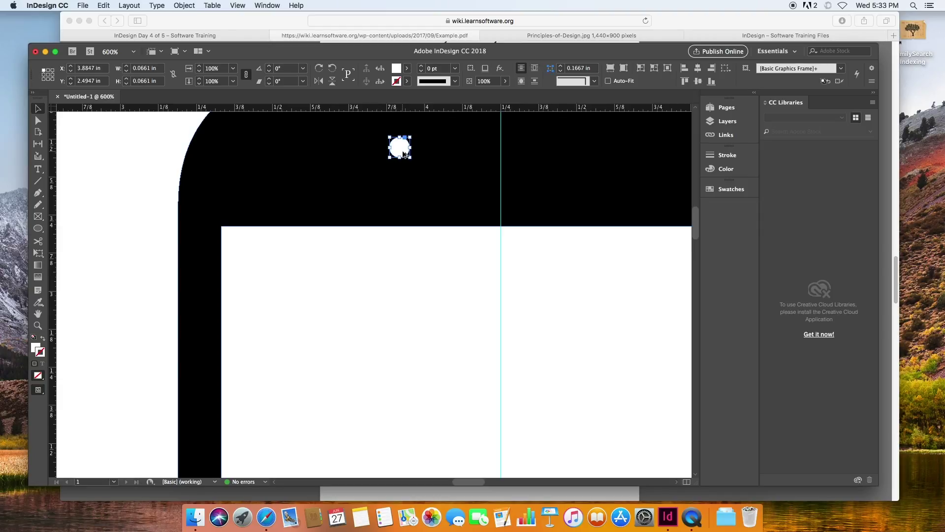
pyautogui.keyDown('alt'); pyautogui.moveTo(403, 152); pyautogui.dragTo(504, 253); pyautogui.keyUp('alt')
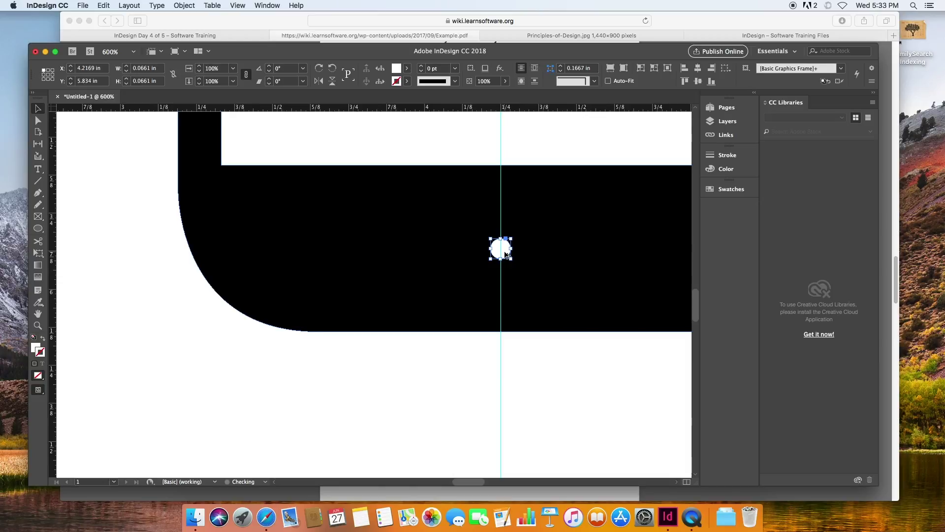
pyautogui.rightClick(512, 237)
pyautogui.press('Escape')
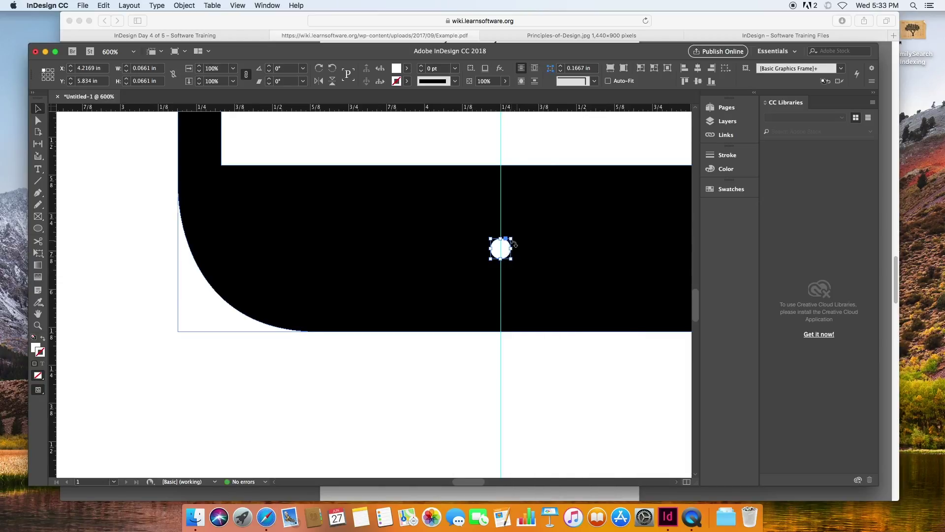
# - Enlarge the copied circle proportionally from its centre to about 0.3 in by 0.3 in as the home button, and deselect it
pyautogui.moveTo(511, 238); pyautogui.dragTo(526, 264)
pyautogui.press('super+minus')
pyautogui.press('super+minus')
pyautogui.press('super+minus')
pyautogui.press('super+minus')
pyautogui.press('super+minus')
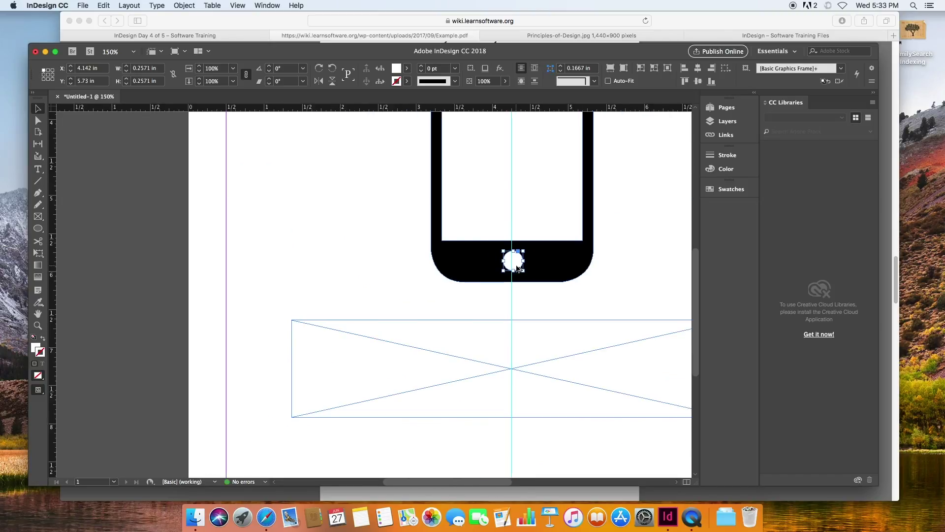
pyautogui.moveTo(508, 285); pyautogui.dragTo(407, 416)
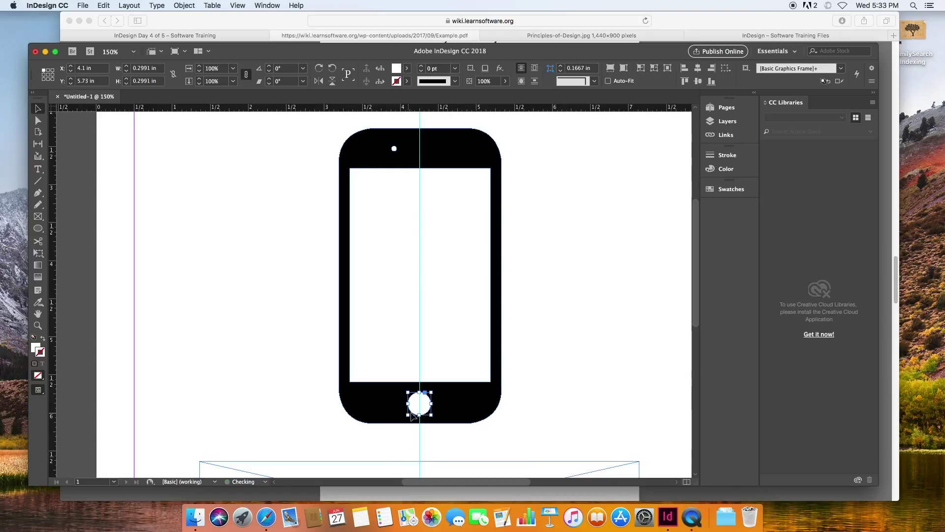
pyautogui.click(439, 429)
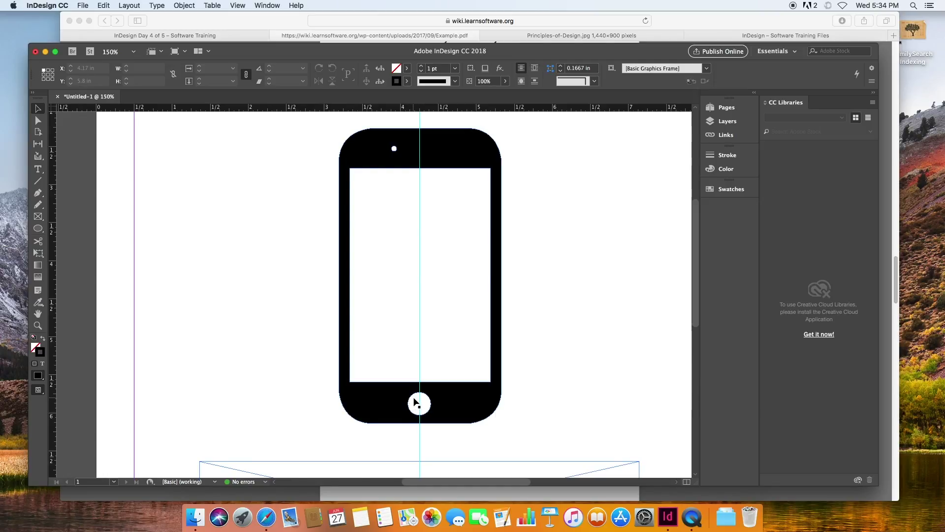
pyautogui.click(418, 408)
pyautogui.click(159, 223)
# - Draw a horizontal speaker line about 0.46 in long beside the small circle, and give it a 4 pt [Paper] stroke
pyautogui.click(38, 181)
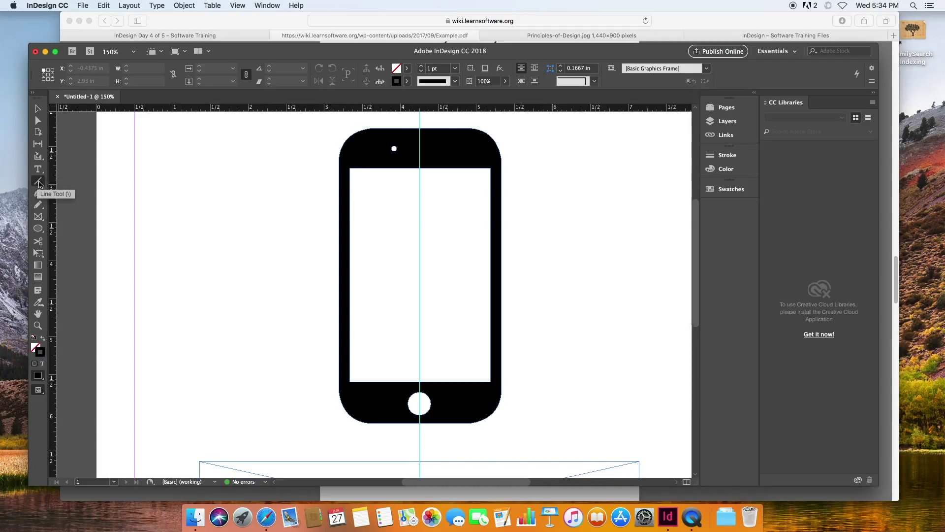
pyautogui.moveTo(394, 148); pyautogui.dragTo(441, 148)
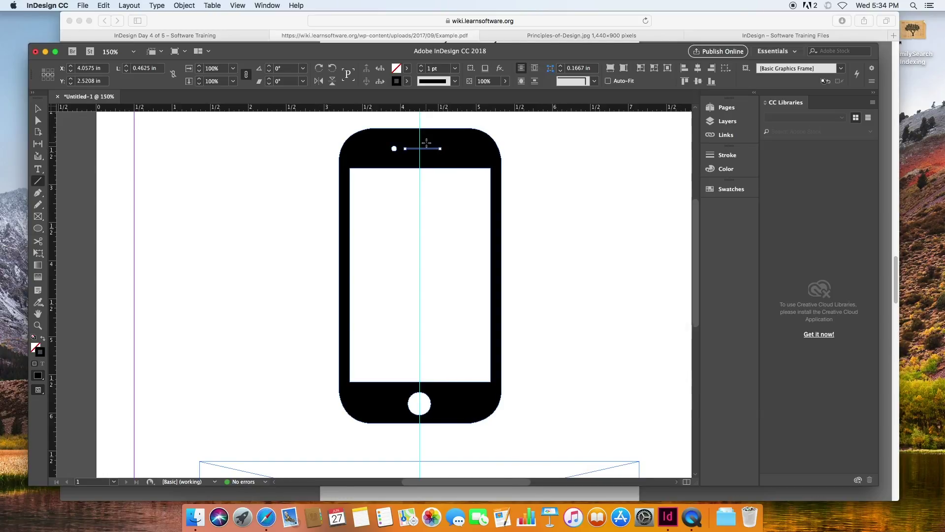
pyautogui.click(407, 82)
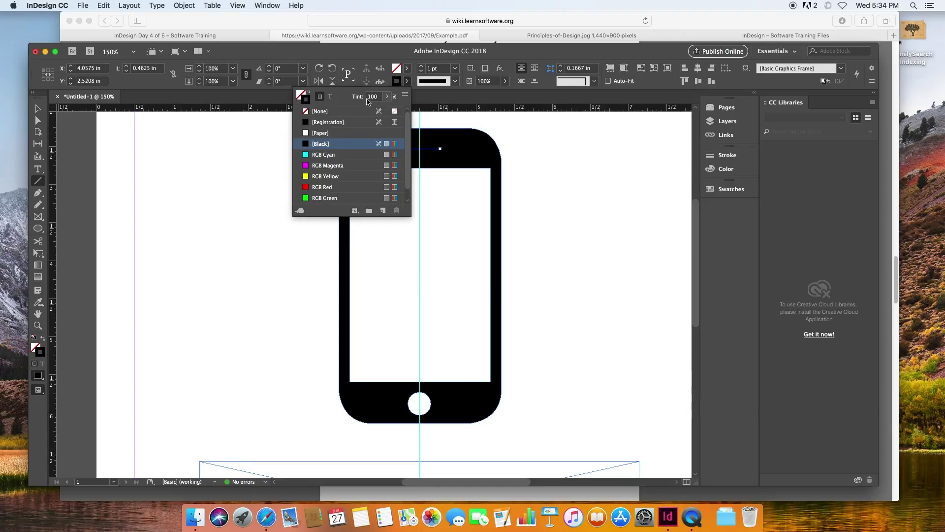
pyautogui.click(325, 133)
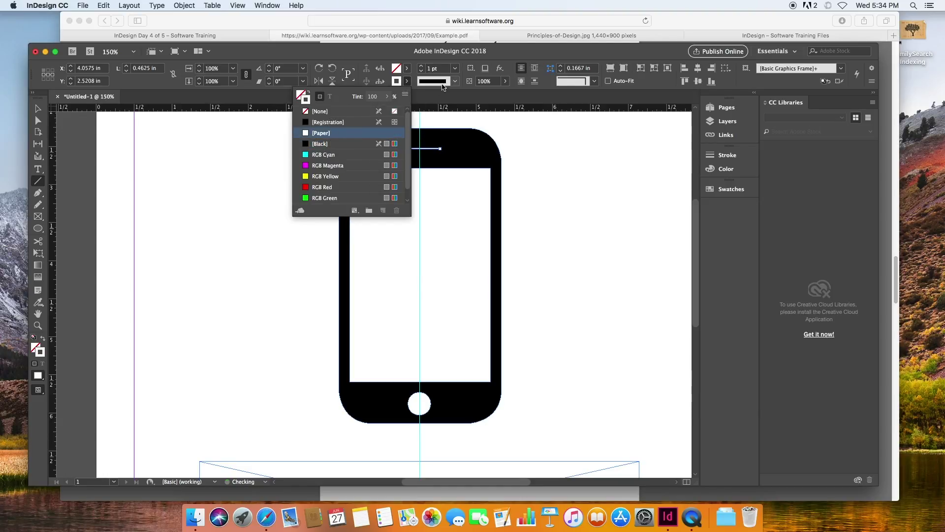
pyautogui.click(422, 67)
pyautogui.click(422, 67)
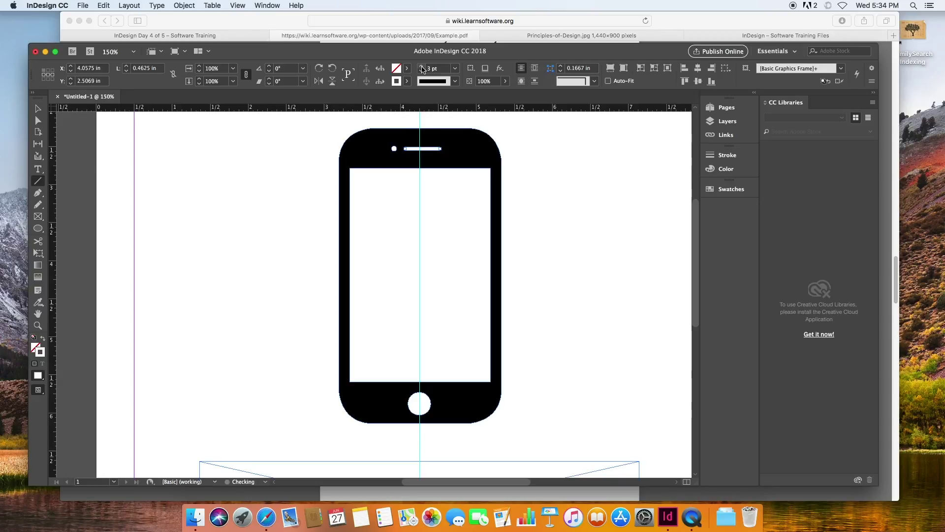
pyautogui.click(422, 67)
pyautogui.click(306, 149)
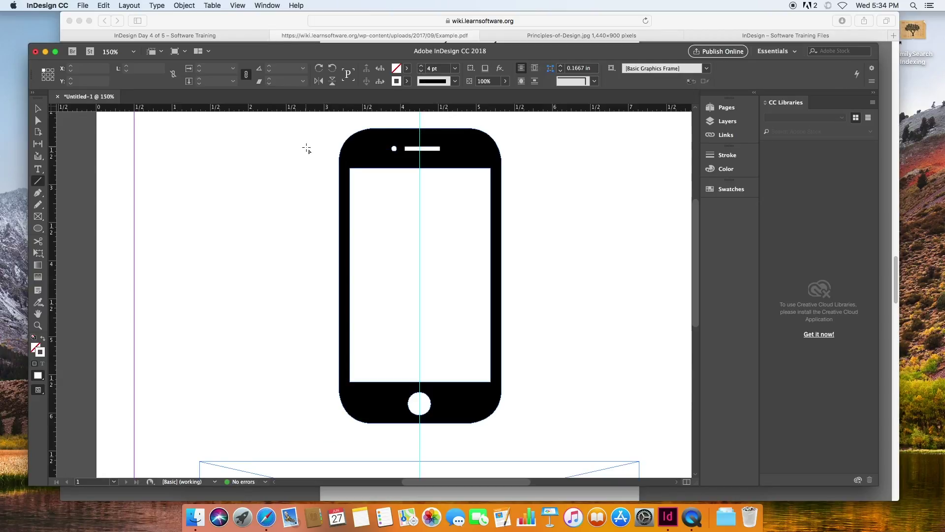
# - Give the white speaker line above the phone screen rounded stroke ends with the round cap, and deselect it
pyautogui.click(38, 108)
pyautogui.click(437, 166)
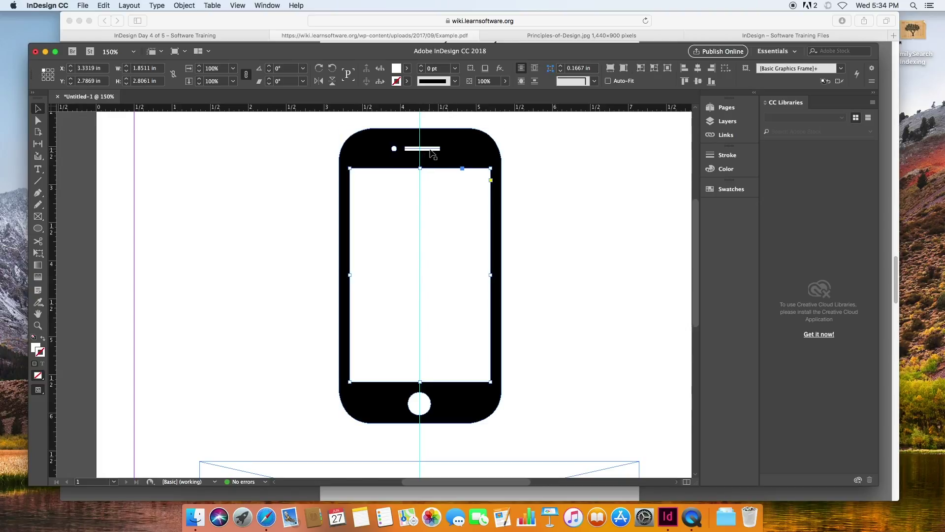
pyautogui.scroll(2, 432, 153)
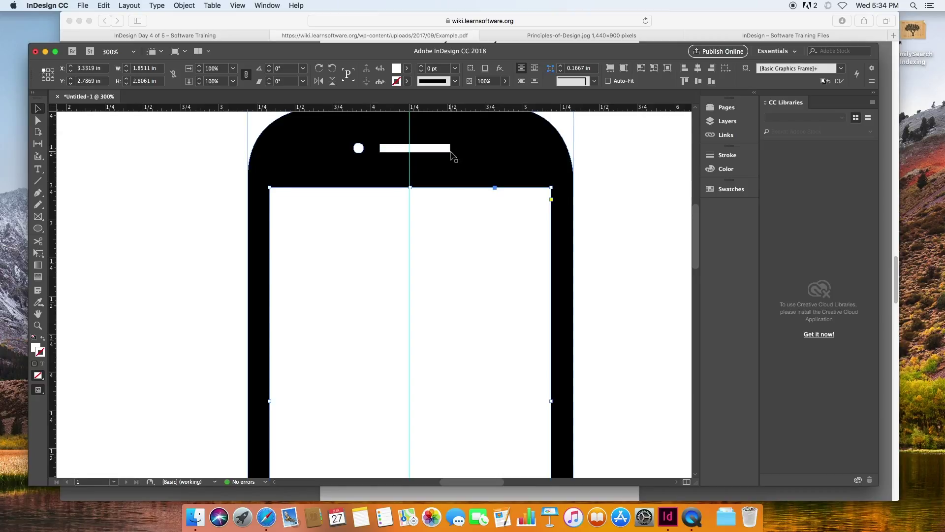
pyautogui.scroll(-1, 433, 168)
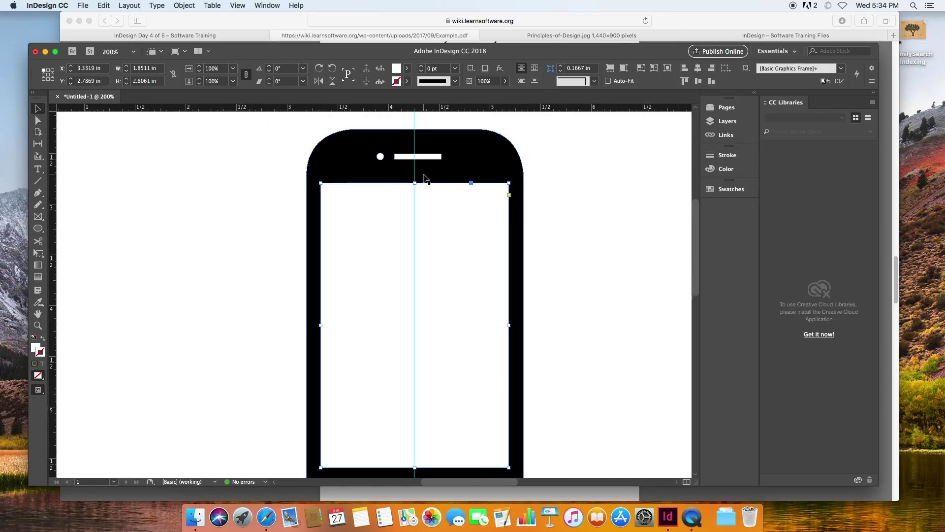
pyautogui.click(721, 157)
pyautogui.click(414, 157)
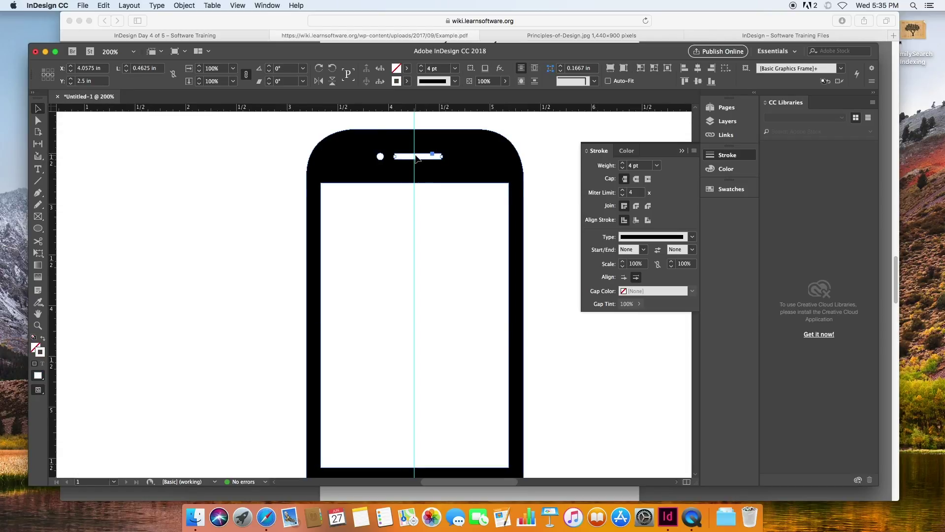
pyautogui.click(637, 180)
pyautogui.click(547, 162)
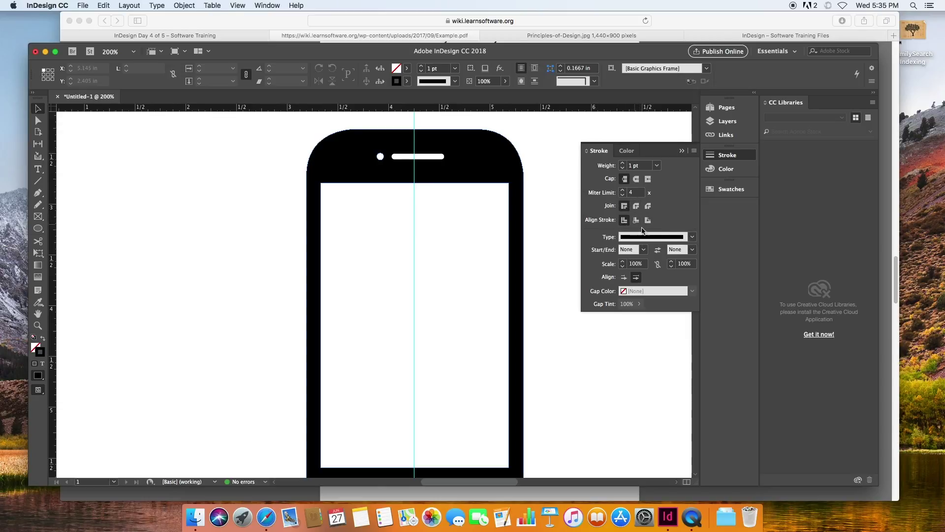
pyautogui.click(683, 151)
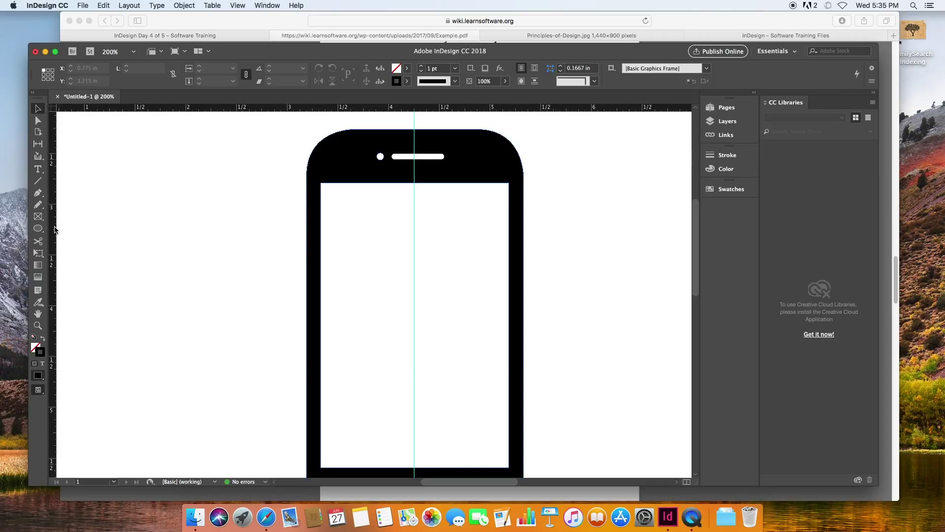
# - Draw a hexagon about 1.52 in by 1.4 in beside the phone's left edge using the Polygon tool
pyautogui.click(38, 228)
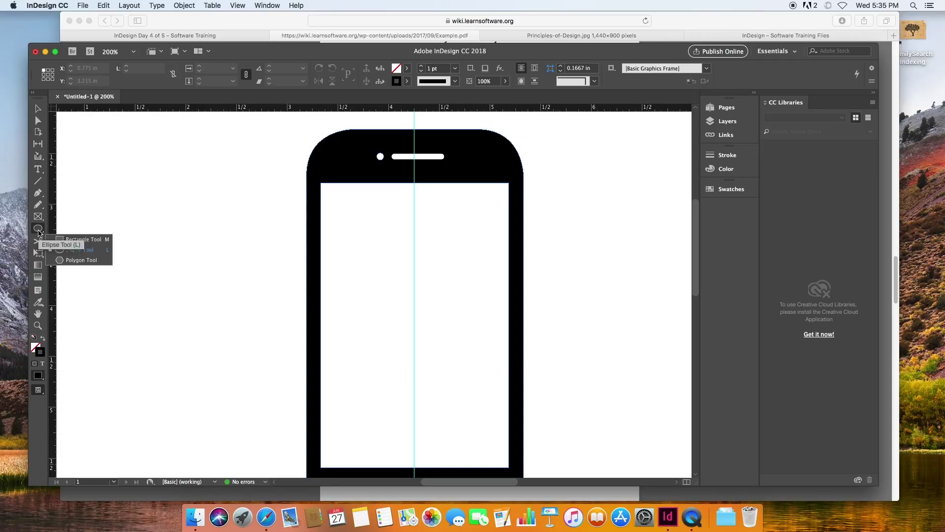
pyautogui.click(75, 261)
pyautogui.keyDown('alt'); pyautogui.scroll(-4, 203, 260); pyautogui.keyUp('alt')
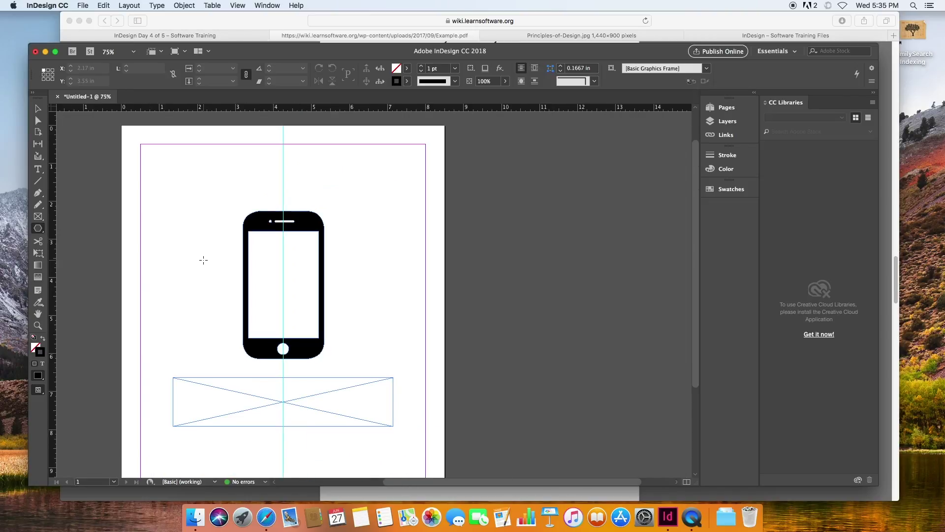
pyautogui.moveTo(179, 259)
pyautogui.mouseDown()
pyautogui.moveTo(217, 302)
pyautogui.moveTo(265, 332)
pyautogui.moveTo(222, 294)
pyautogui.moveTo(238, 314)
pyautogui.mouseUp()
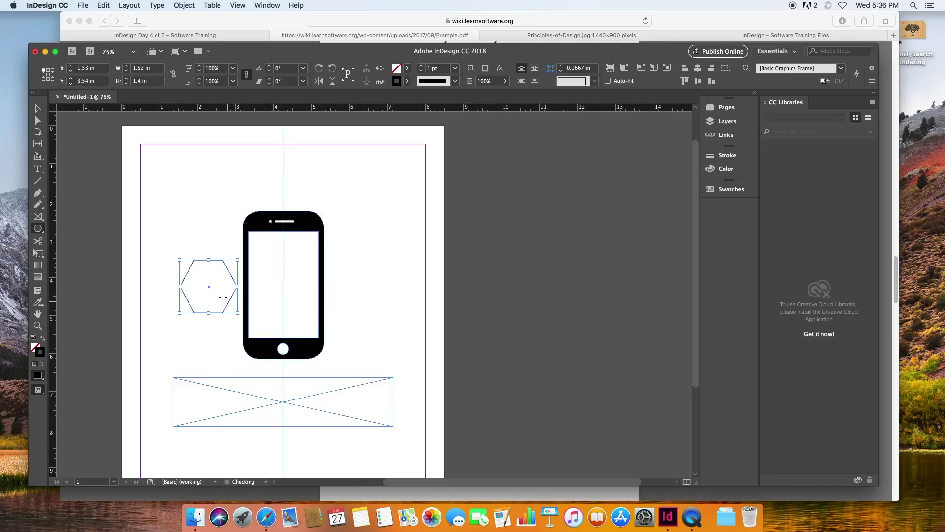
# - Create a three-sided polygon 1.52 in by 1.4 in with a star inset of 0%
pyautogui.click(184, 202)
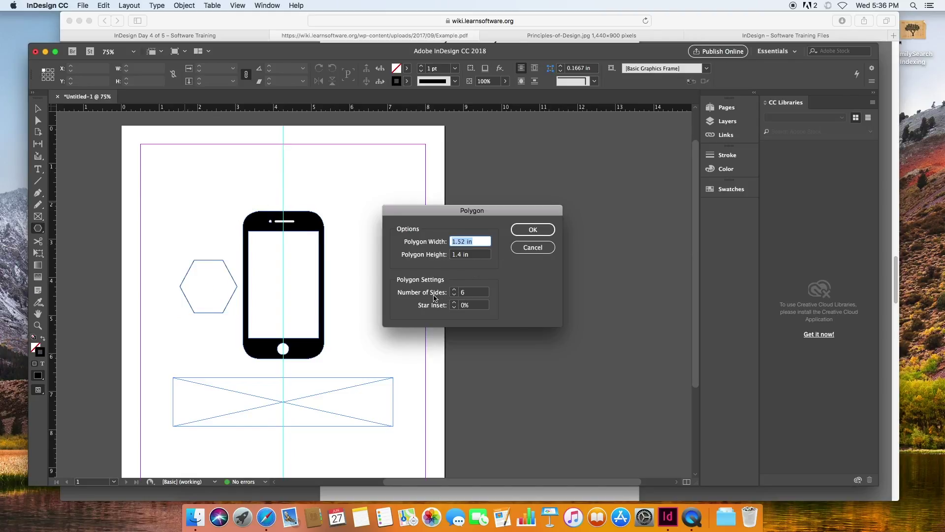
pyautogui.press('Tab')
pyautogui.press('Tab')
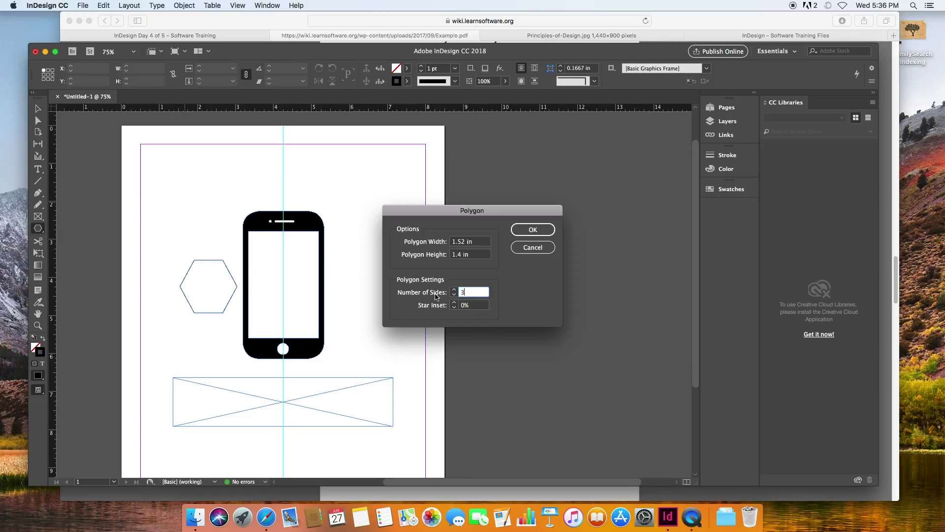
pyautogui.press('Tab')
pyautogui.write('50')
pyautogui.press('Tab')
pyautogui.click(462, 306)
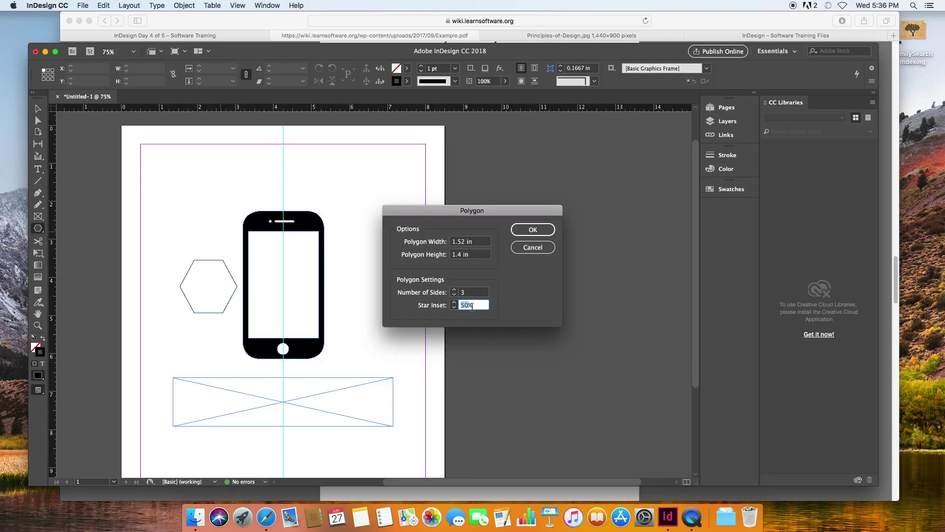
pyautogui.click(463, 294)
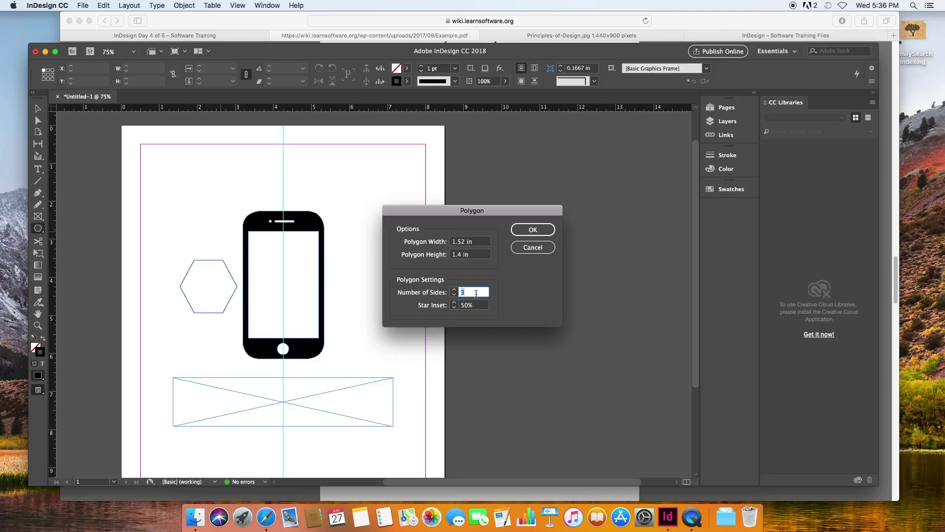
pyautogui.click(461, 307)
pyautogui.click(472, 293)
pyautogui.click(468, 307)
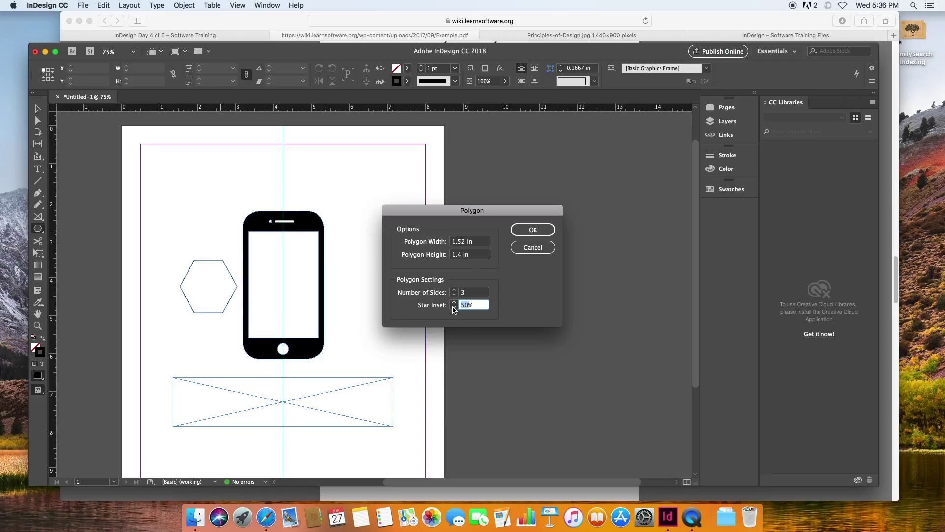
pyautogui.click(532, 230)
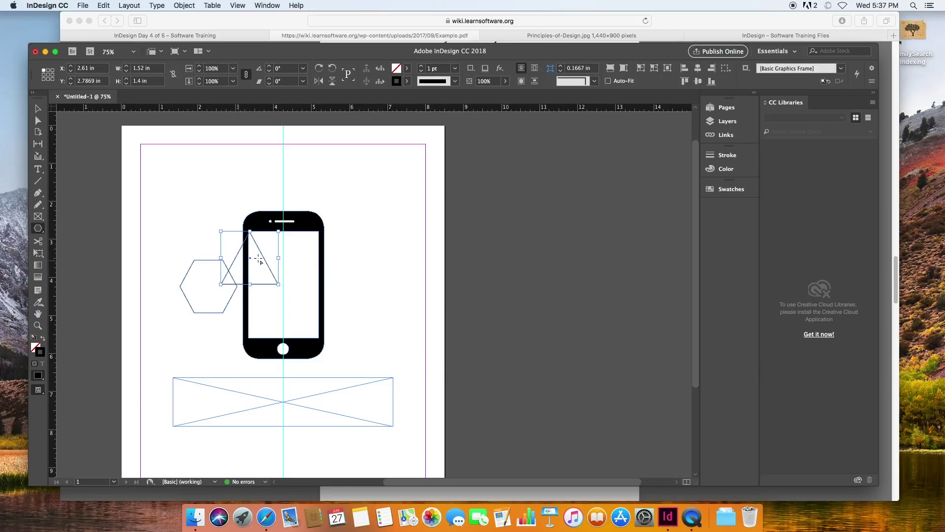
# - Create a seven-sided polygon 1.76 in by 1.6 in with a star inset of 50% near the phone's upper left
pyautogui.click(196, 198)
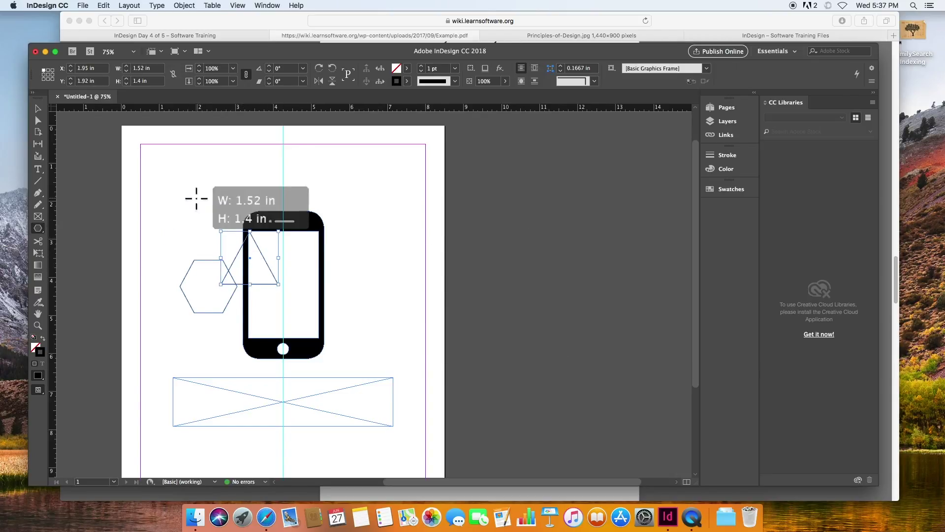
pyautogui.doubleClick(469, 294)
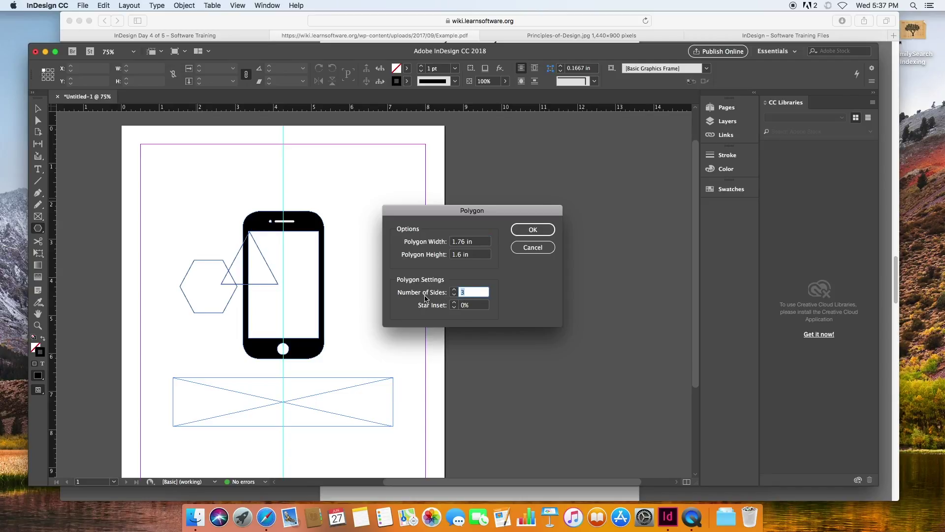
pyautogui.doubleClick(468, 306)
pyautogui.write('5')
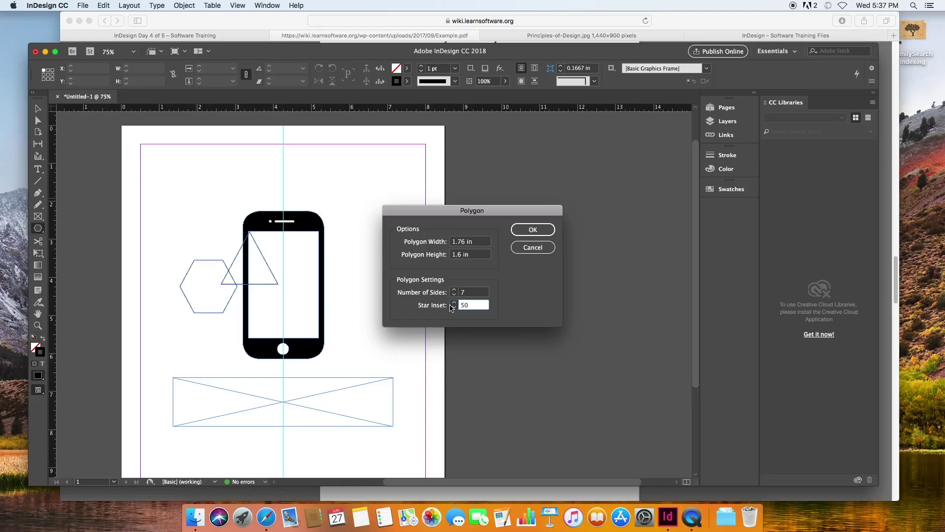
pyautogui.write('0')
pyautogui.click(532, 230)
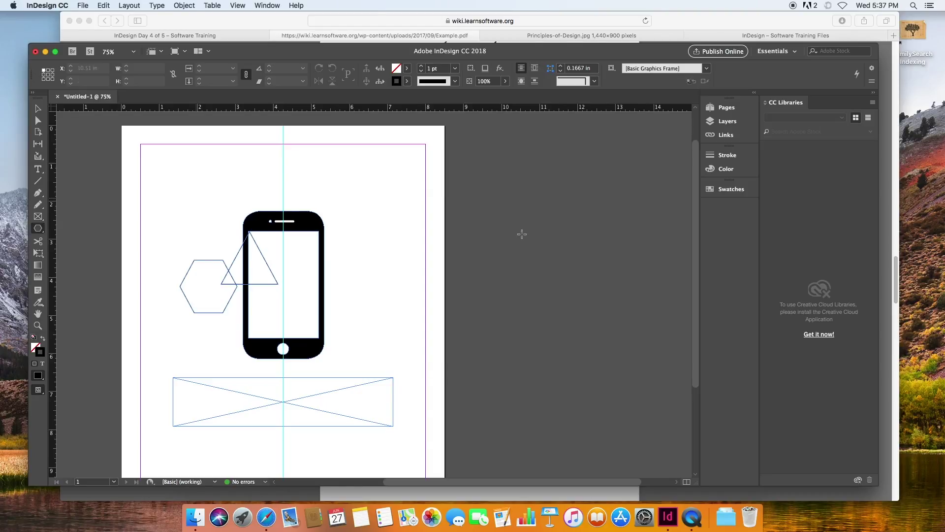
pyautogui.press('v')
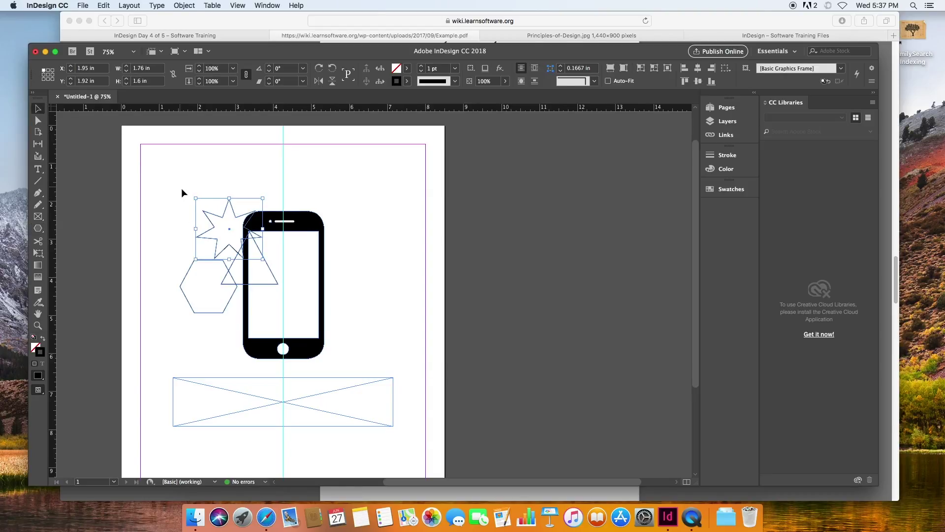
# - Move the seven-pointed star toward the page's upper left, and delete the star, hexagon and triangle
pyautogui.moveTo(209, 222); pyautogui.dragTo(167, 188)
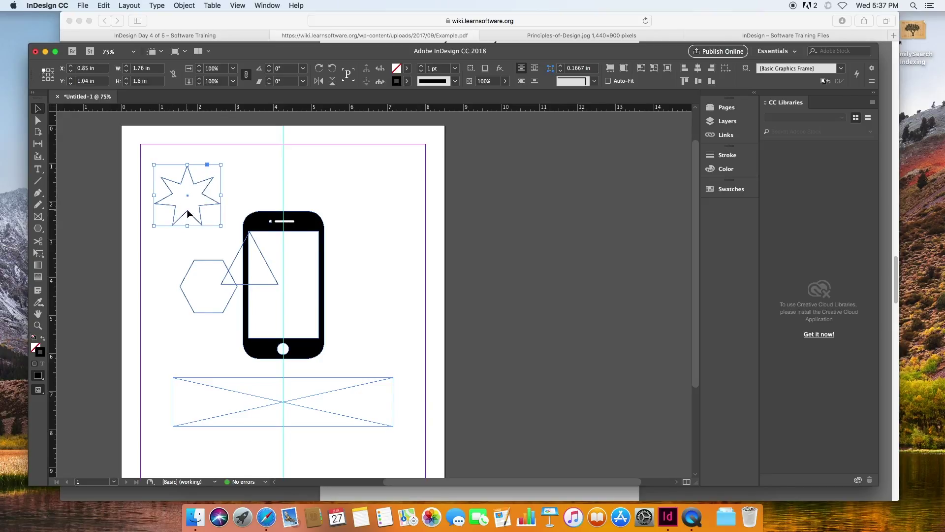
pyautogui.press('Delete')
pyautogui.click(193, 286)
pyautogui.press('Delete')
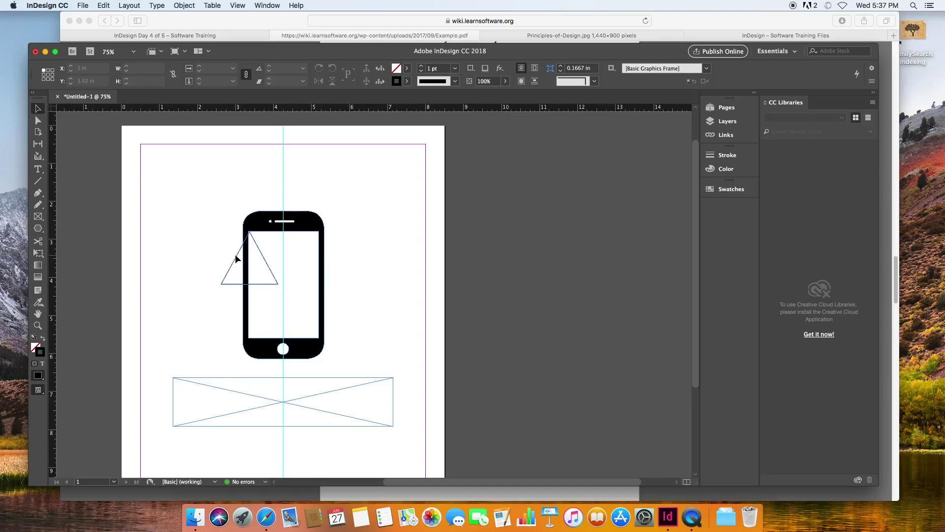
pyautogui.press('Delete')
# - Select the black phone body and look through the swatches available for its fill
pyautogui.click(251, 219)
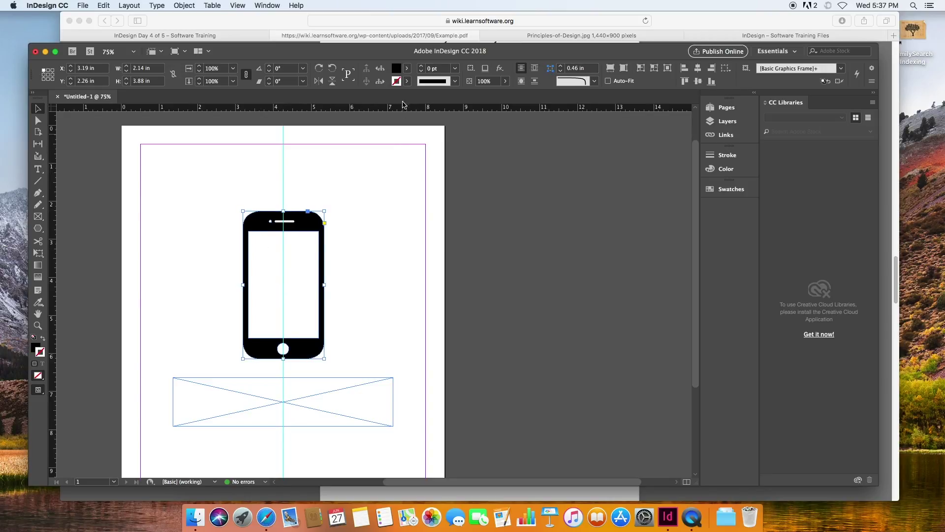
pyautogui.click(407, 69)
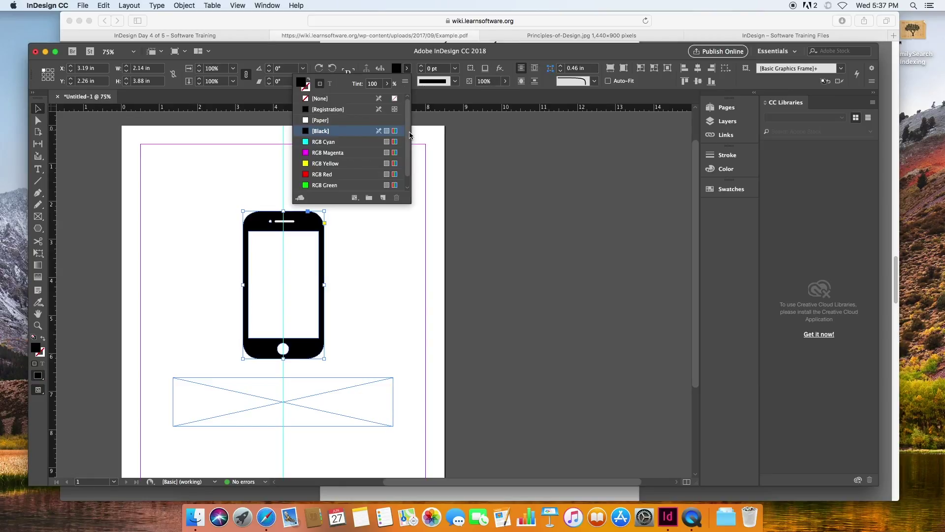
pyautogui.moveTo(410, 135); pyautogui.dragTo(409, 150)
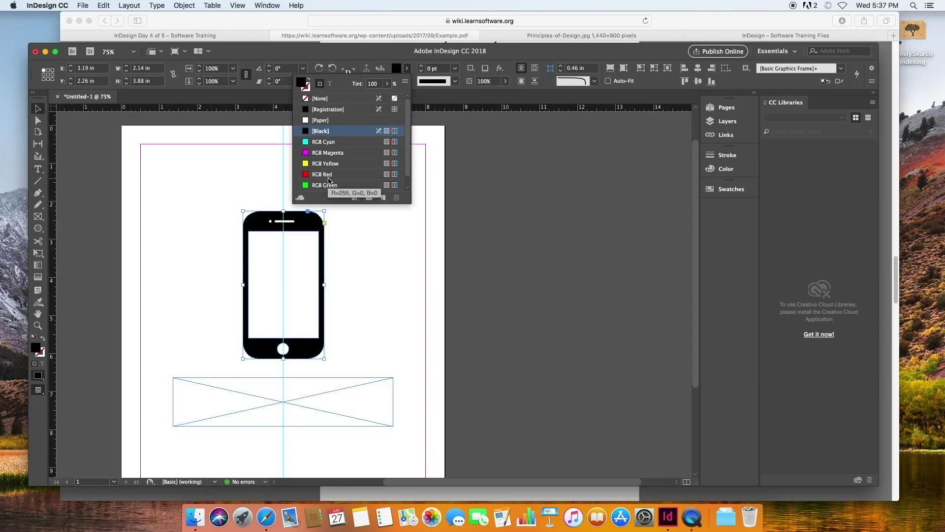
pyautogui.scroll(1, 328, 134)
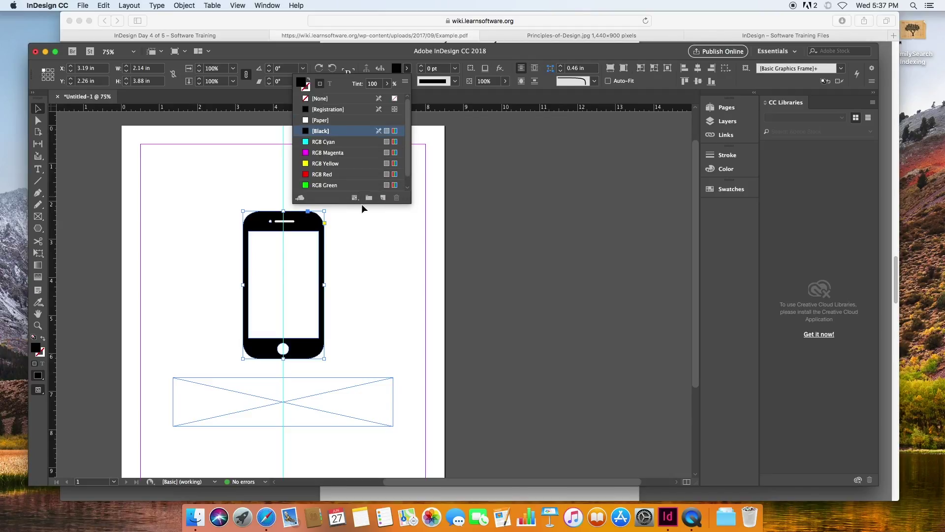
# - Fill the phone body with beige dbd3b9 (R 219, G 211, B 185) using the Color Picker
pyautogui.doubleClick(397, 71)
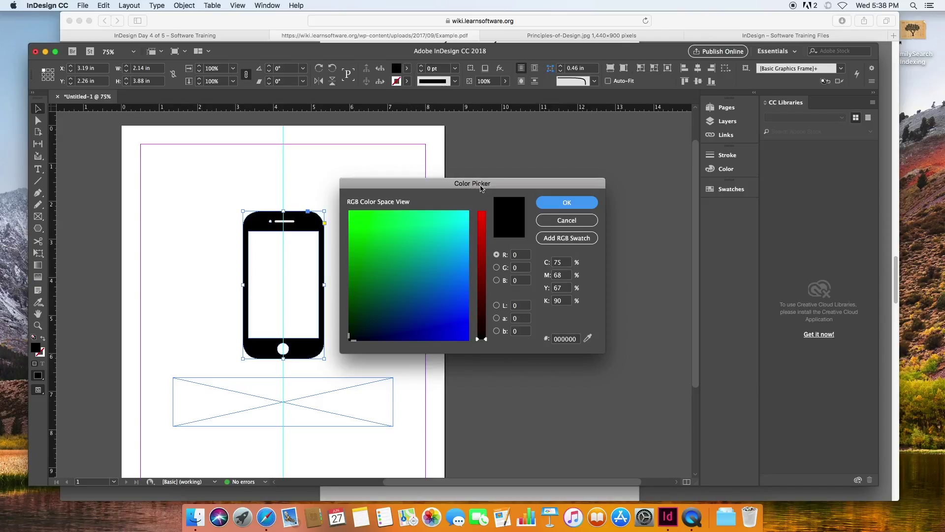
pyautogui.click(397, 260)
pyautogui.click(434, 259)
pyautogui.click(449, 271)
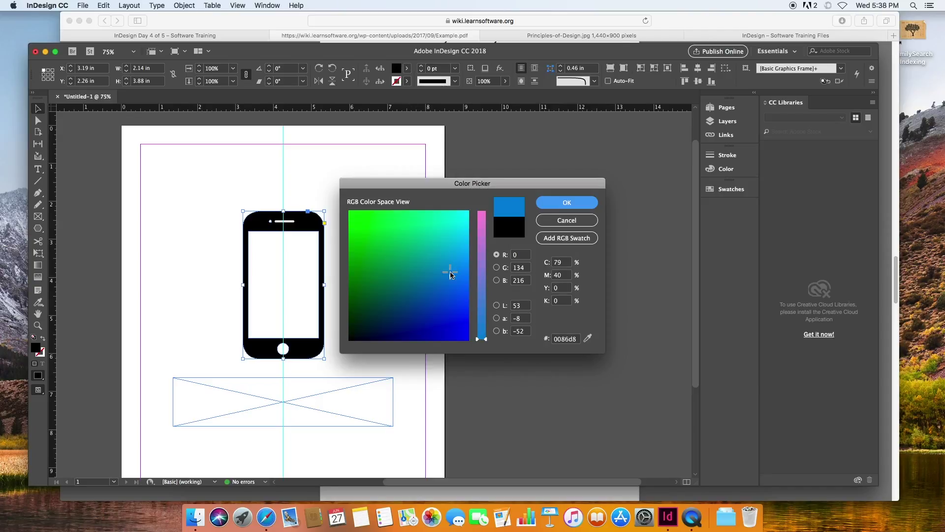
pyautogui.click(484, 245)
pyautogui.moveTo(484, 244)
pyautogui.mouseDown()
pyautogui.moveTo(483, 295)
pyautogui.moveTo(483, 229)
pyautogui.mouseUp()
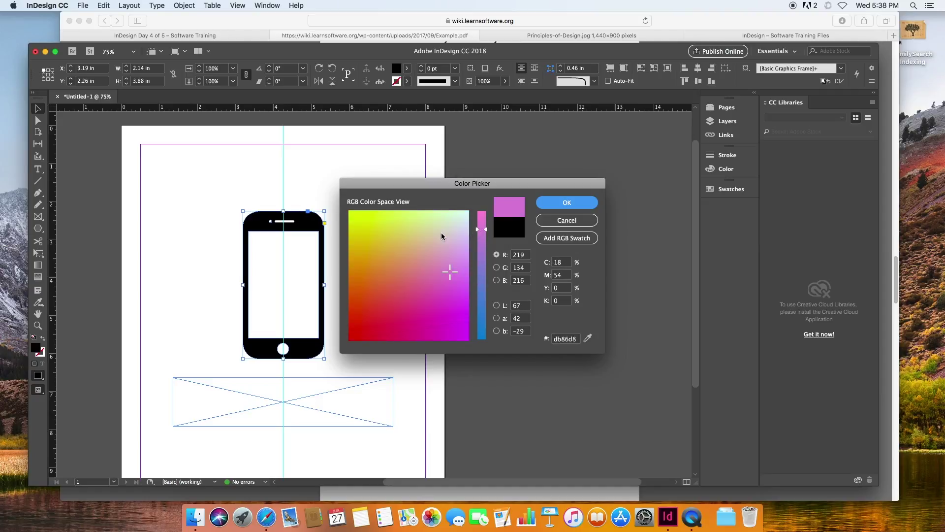
pyautogui.click(435, 232)
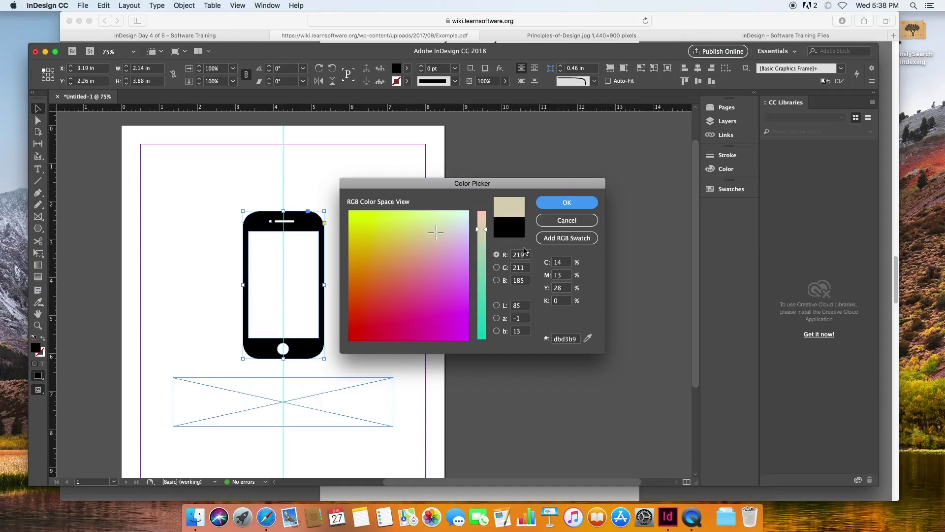
pyautogui.click(497, 255)
pyautogui.press('Tab')
pyautogui.press('Tab')
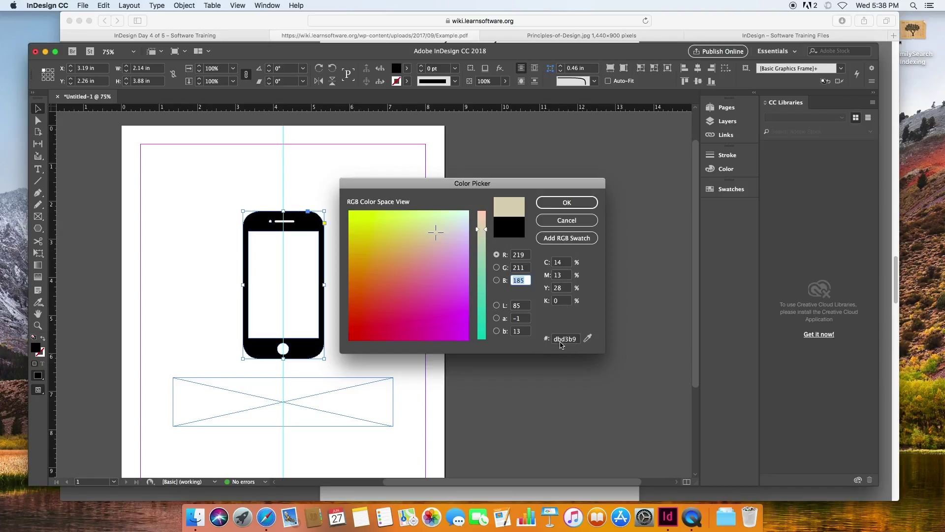
pyautogui.doubleClick(566, 344)
pyautogui.click(567, 202)
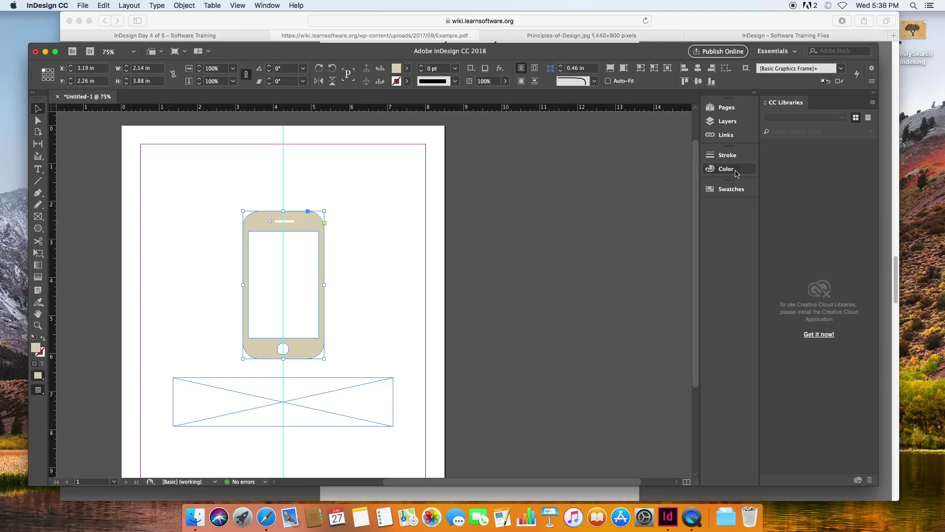
# - Recolour the phone body's fill pale yellow with R 255, G 230, B 159
pyautogui.click(734, 174)
pyautogui.moveTo(619, 212)
pyautogui.mouseDown()
pyautogui.moveTo(611, 214)
pyautogui.moveTo(663, 215)
pyautogui.moveTo(605, 212)
pyautogui.mouseUp()
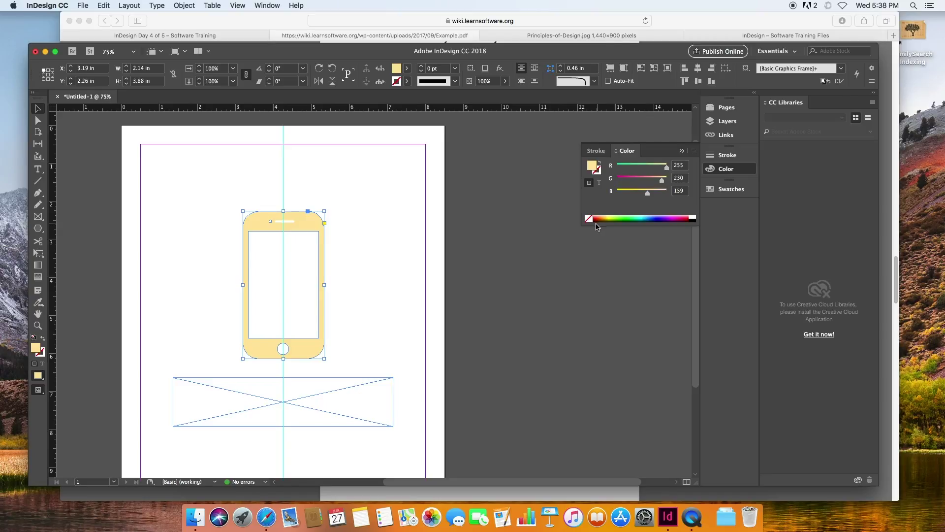
# - Switch to Safari and open color.adobe.com in a new tab
pyautogui.click(266, 517)
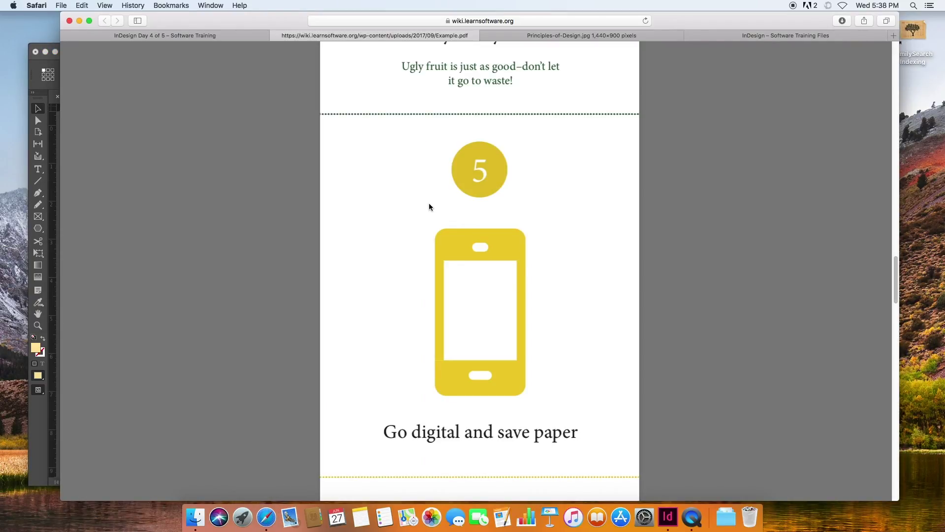
pyautogui.press('super+t')
pyautogui.write('color.ado')
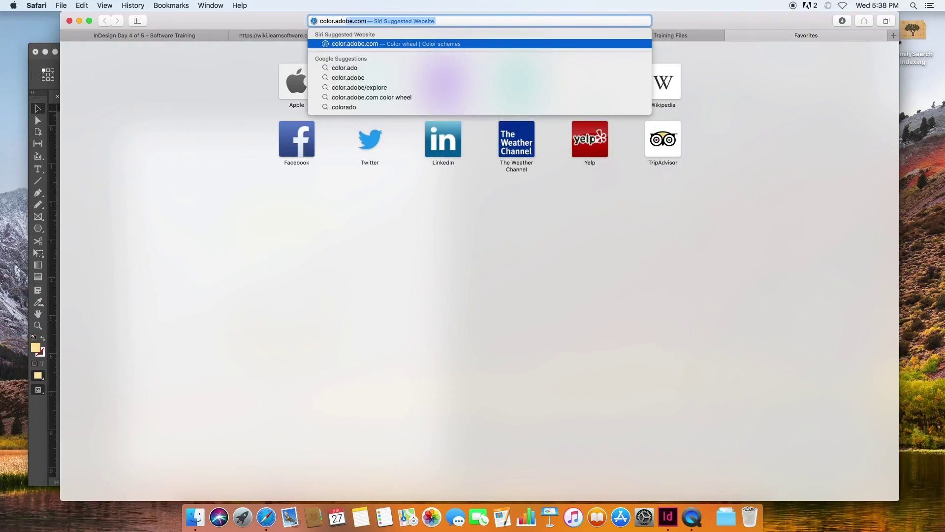
pyautogui.press('Return')
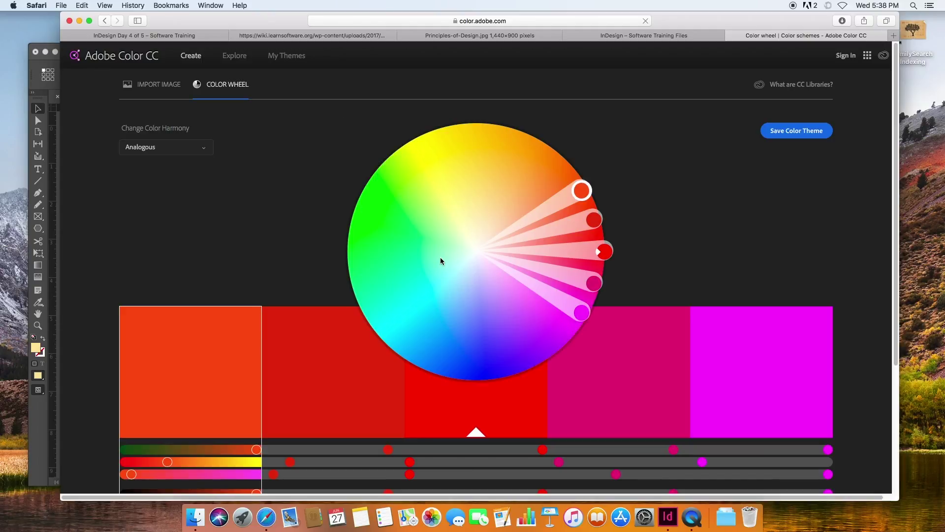
# - Set the color harmony to Complementary and move the red handle on the wheel across to light green
pyautogui.click(203, 149)
pyautogui.click(177, 181)
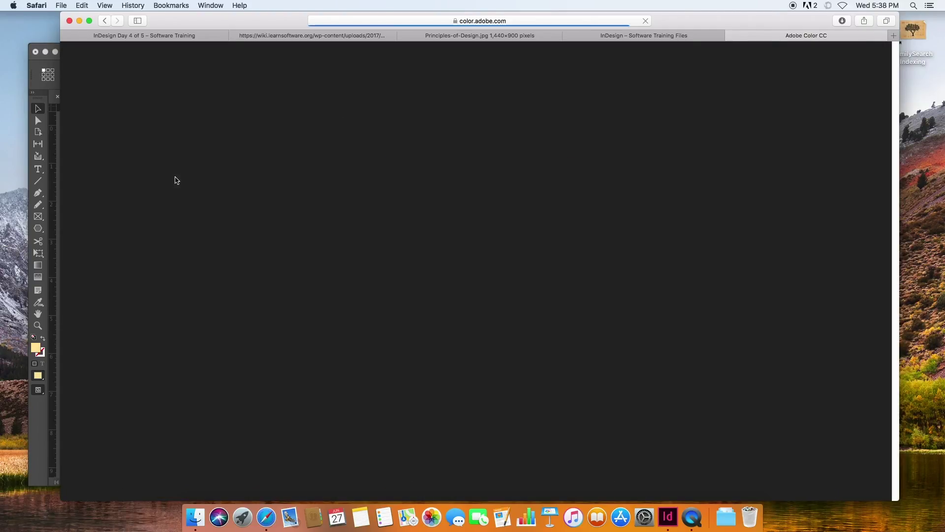
pyautogui.click(204, 152)
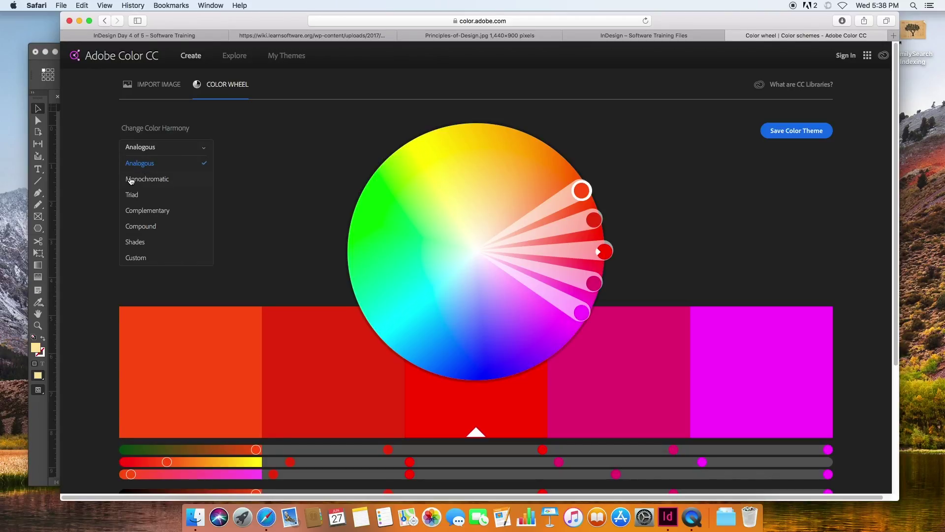
pyautogui.click(167, 215)
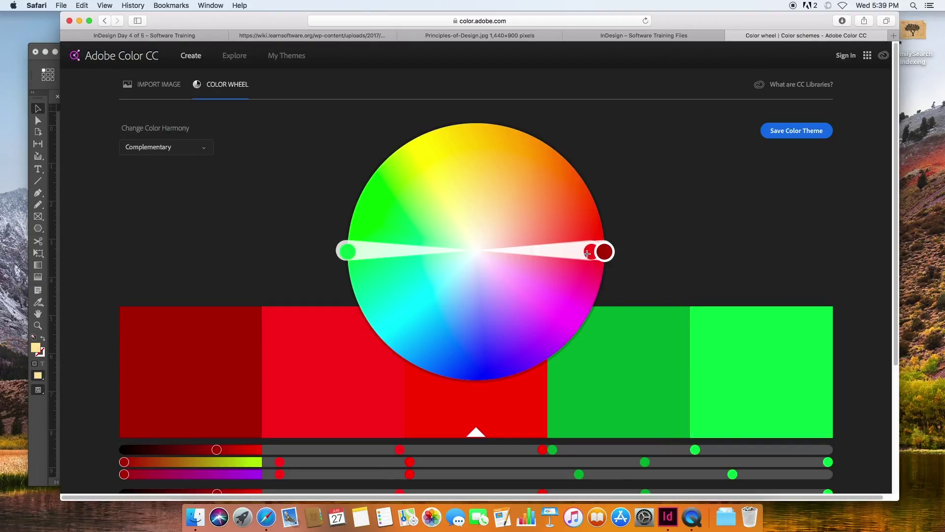
pyautogui.moveTo(588, 254); pyautogui.dragTo(408, 252)
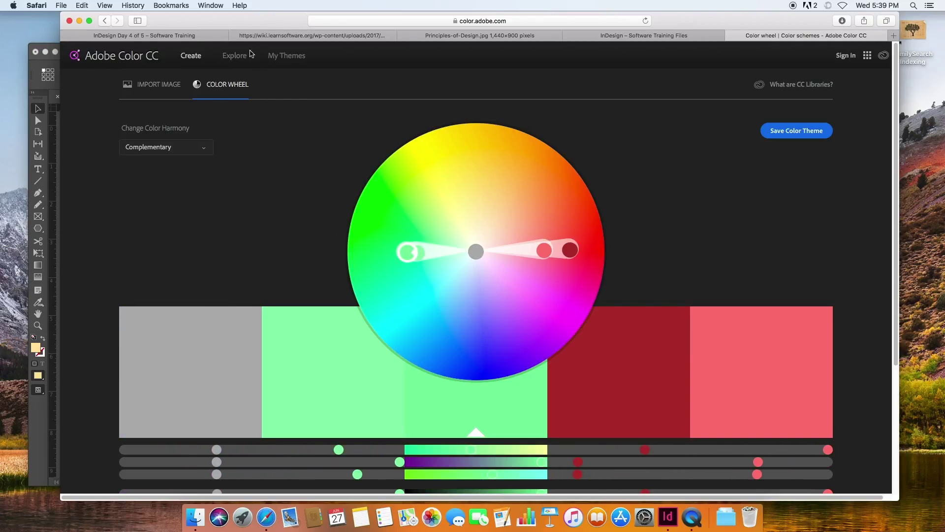
# - Search the Explore themes for "summer" and browse the colour palettes
pyautogui.click(236, 60)
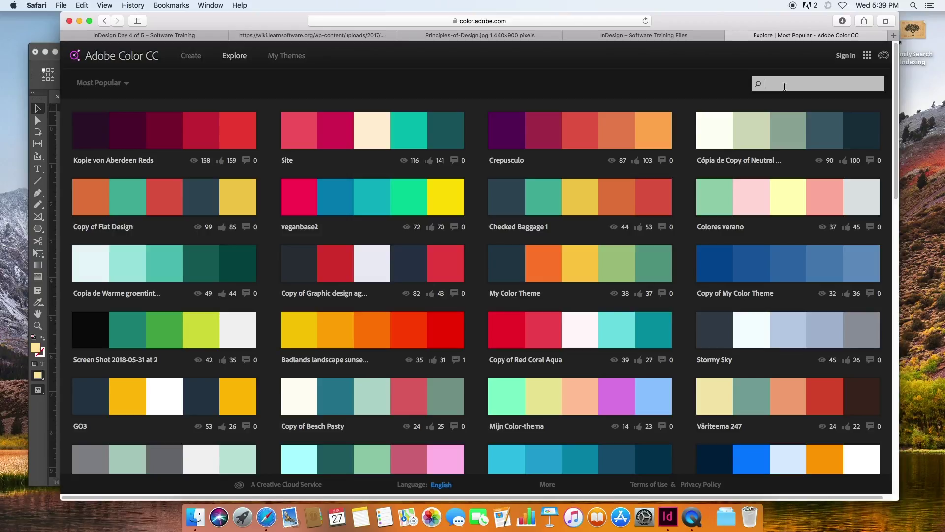
pyautogui.write('summer')
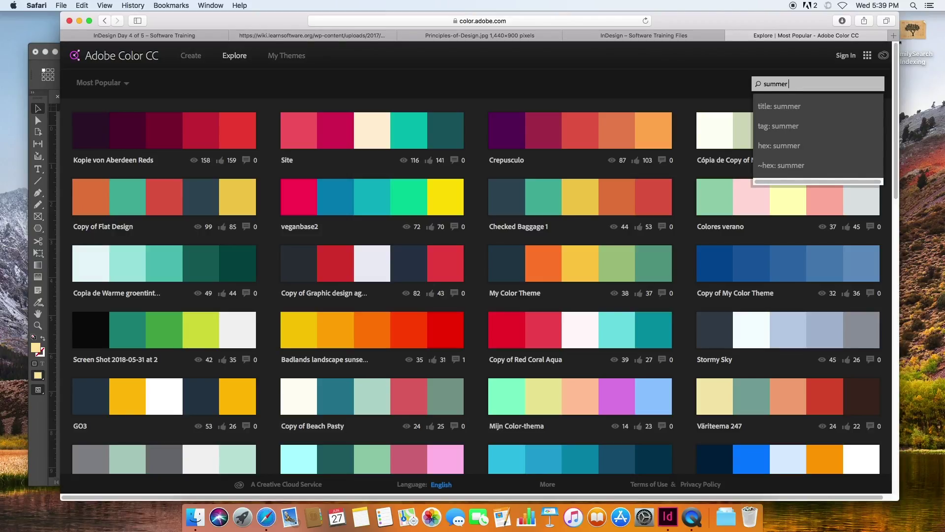
pyautogui.press('Return')
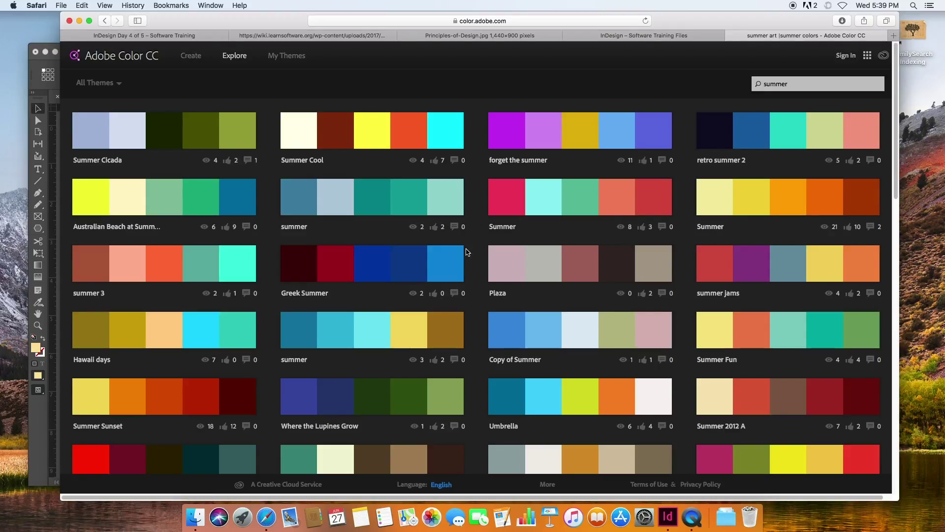
pyautogui.scroll(-15, 468, 252)
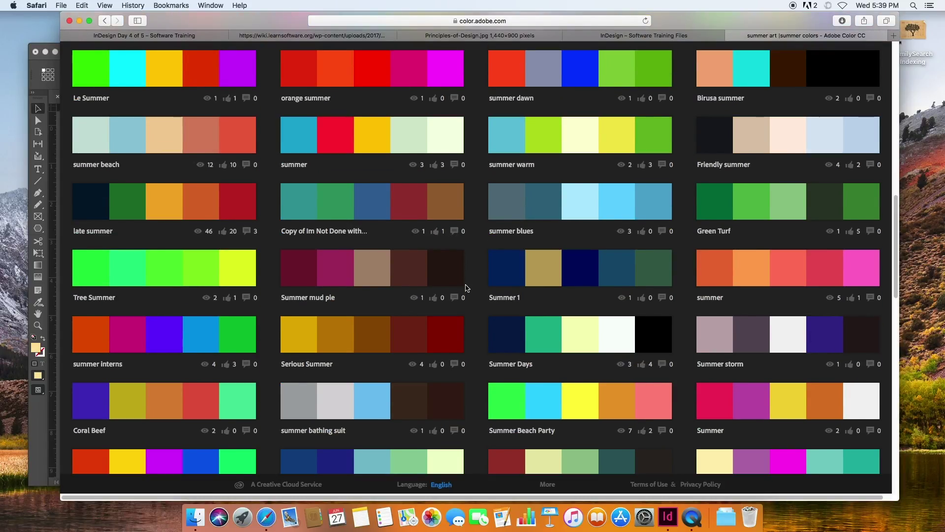
pyautogui.scroll(10, 478, 287)
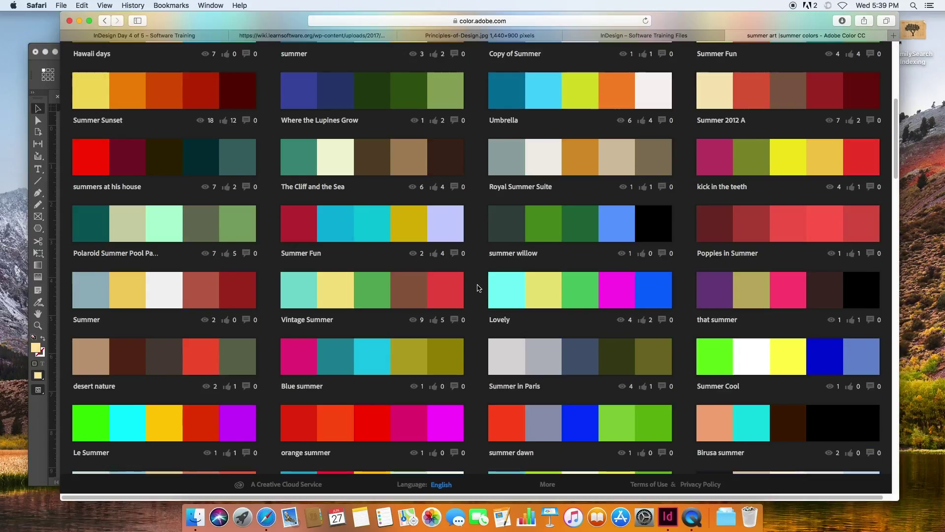
# - Open an editable copy of the theme The Cliff and the Sea and examine its green swatch's RGB and HEX values
pyautogui.moveTo(339, 165)
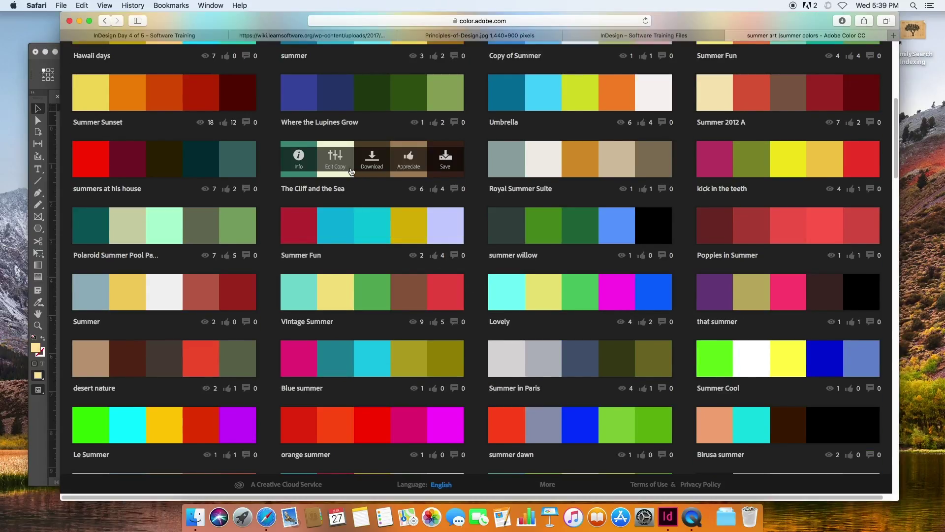
pyautogui.click(335, 160)
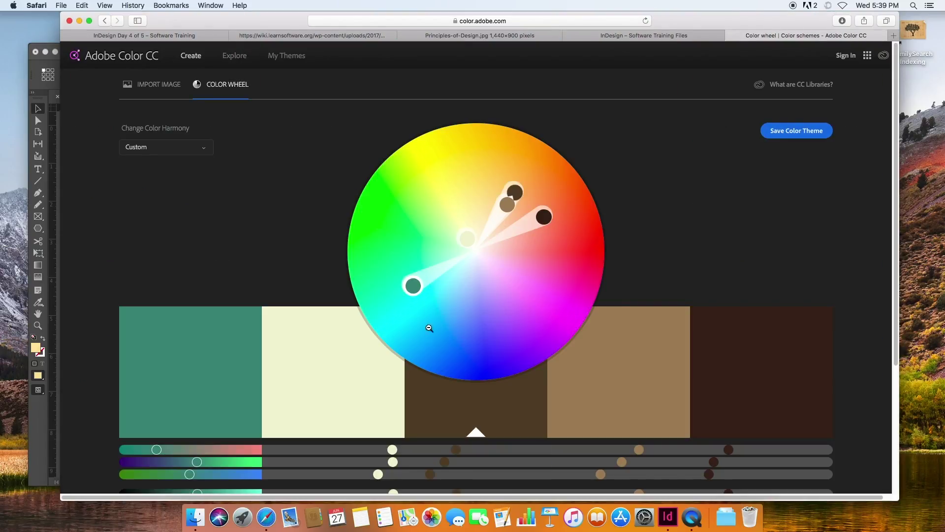
pyautogui.scroll(-4, 315, 338)
pyautogui.click(205, 351)
pyautogui.click(218, 339)
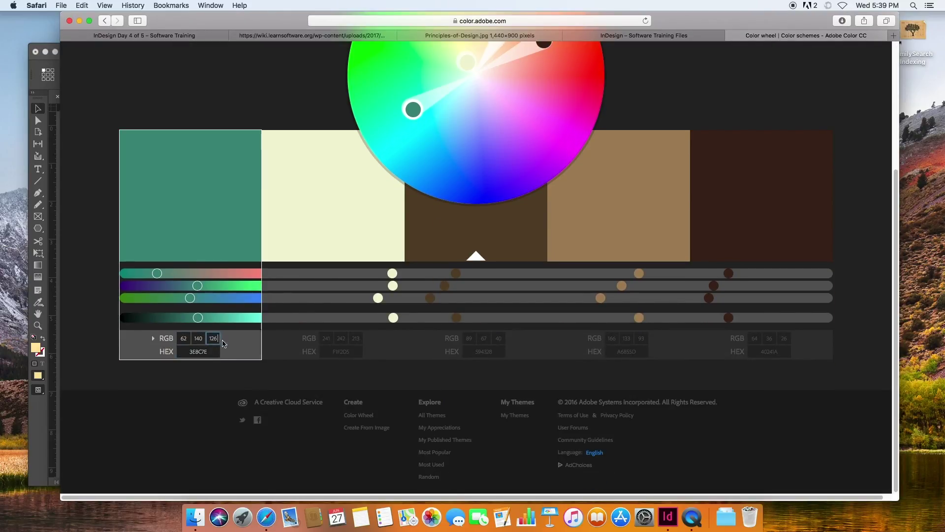
pyautogui.scroll(3, 266, 357)
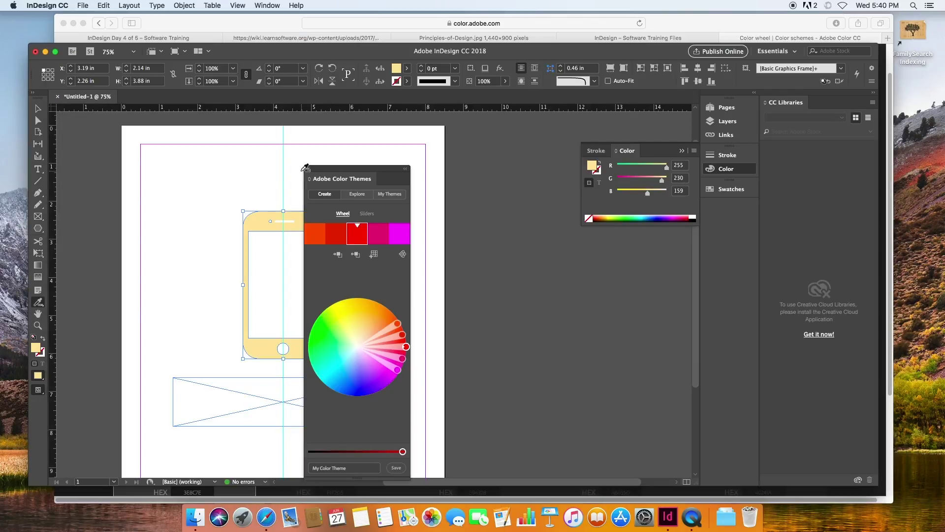
# - Activate the Color Theme Tool and reopen Adobe Color Themes to explore the shared themes
pyautogui.click(307, 170)
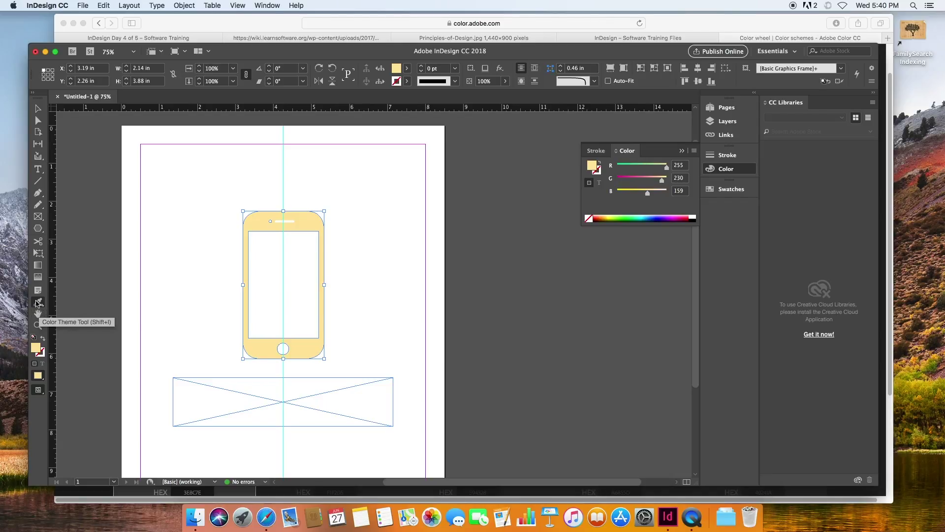
pyautogui.click(38, 306)
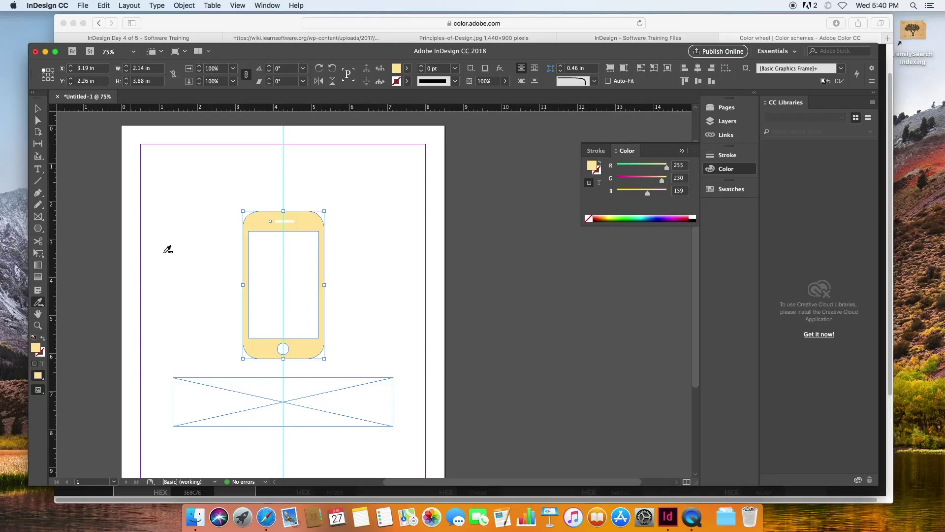
pyautogui.click(266, 6)
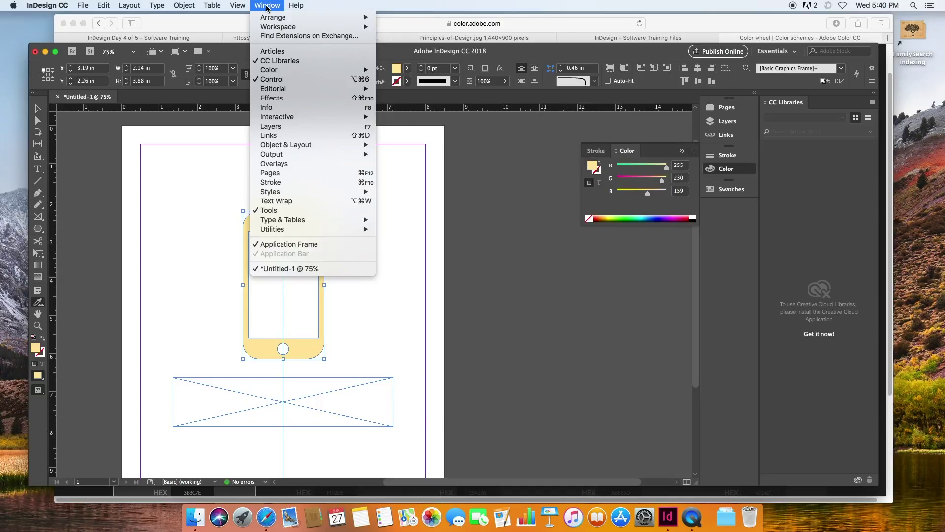
pyautogui.moveTo(271, 70)
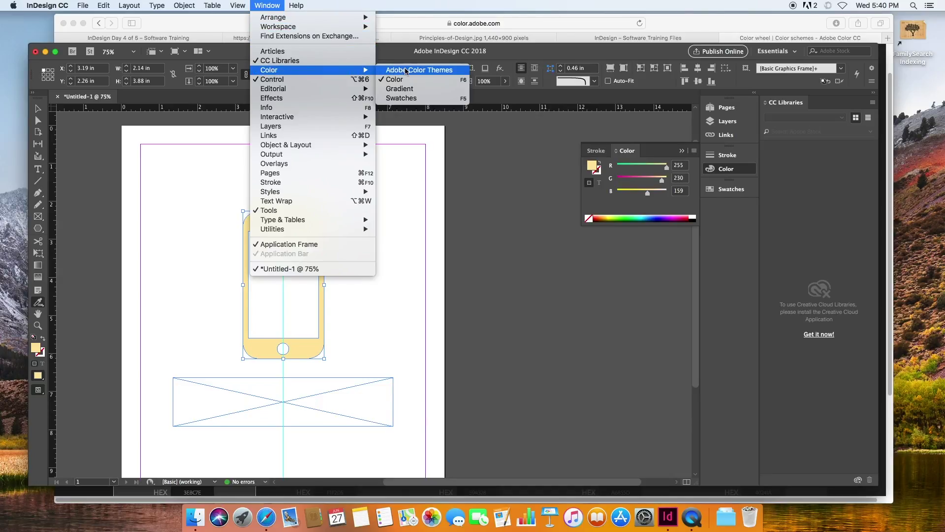
pyautogui.click(440, 70)
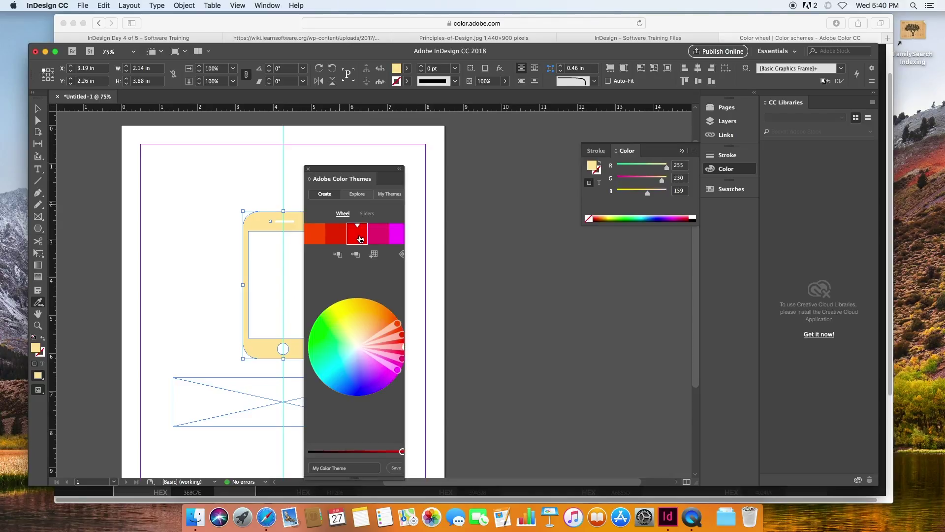
pyautogui.click(359, 196)
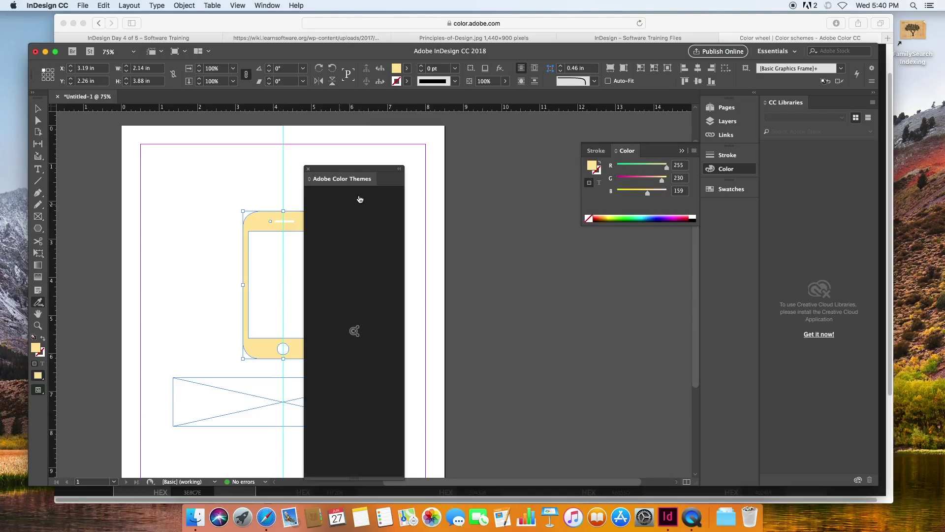
# - Search the shared themes for "summer" and try the green and brown colours of The Cliff and the Sea on the phone body
pyautogui.click(335, 213)
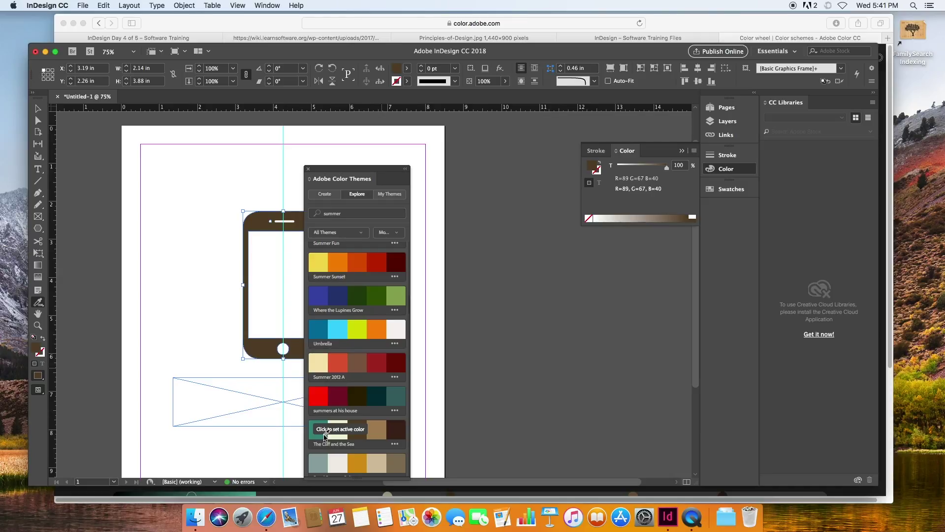
pyautogui.click(325, 436)
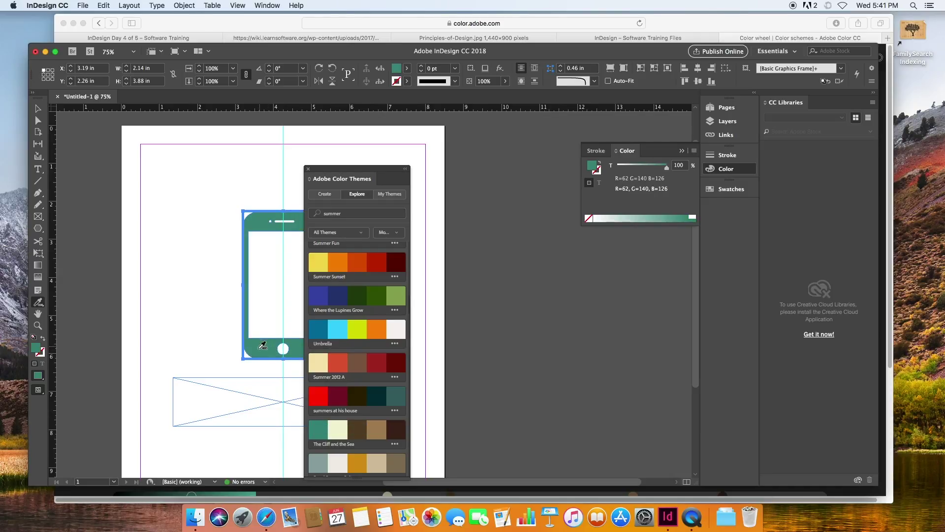
pyautogui.click(357, 422)
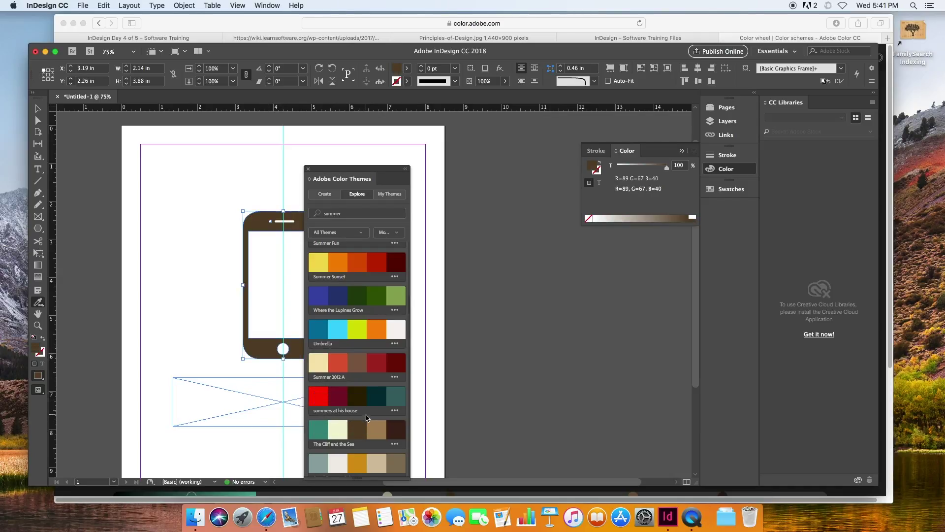
pyautogui.click(371, 419)
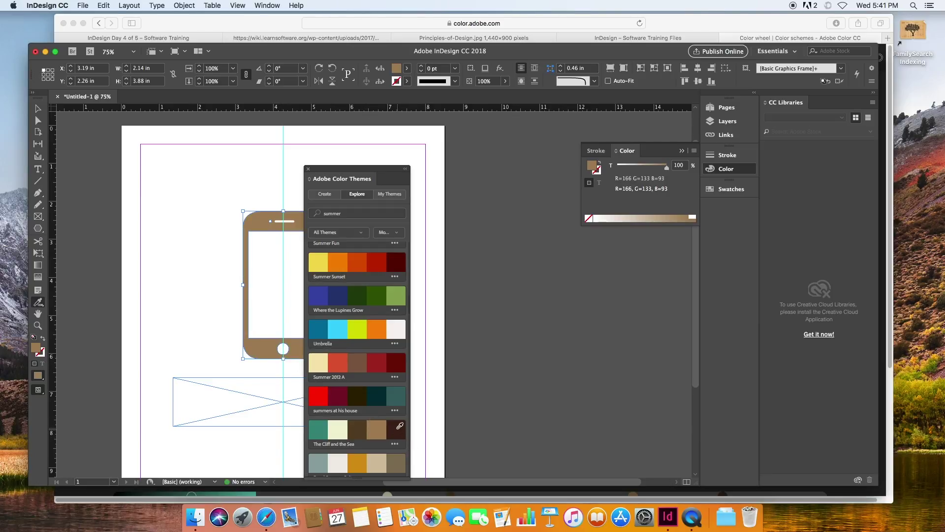
pyautogui.click(394, 429)
# - Add the theme The Cliff and the Sea to the document's swatches and display the swatch list
pyautogui.scroll(-1, 351, 416)
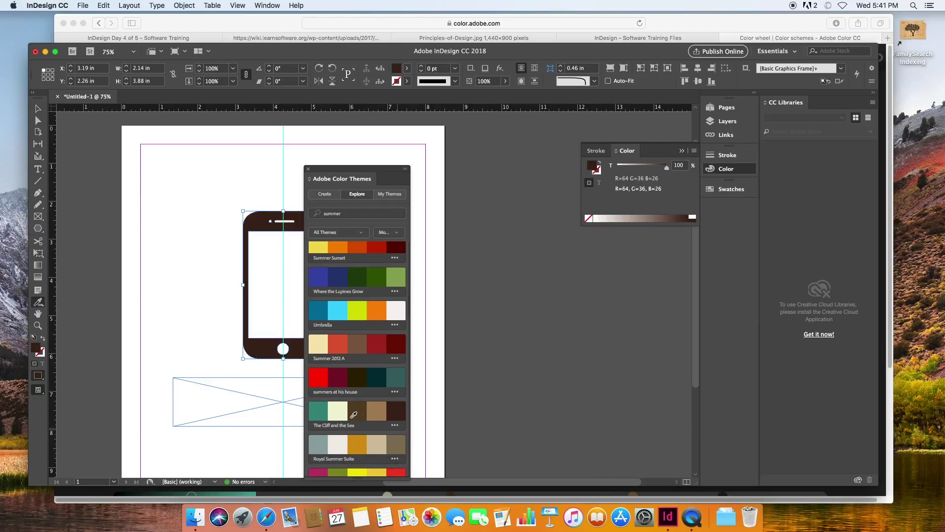
pyautogui.click(395, 427)
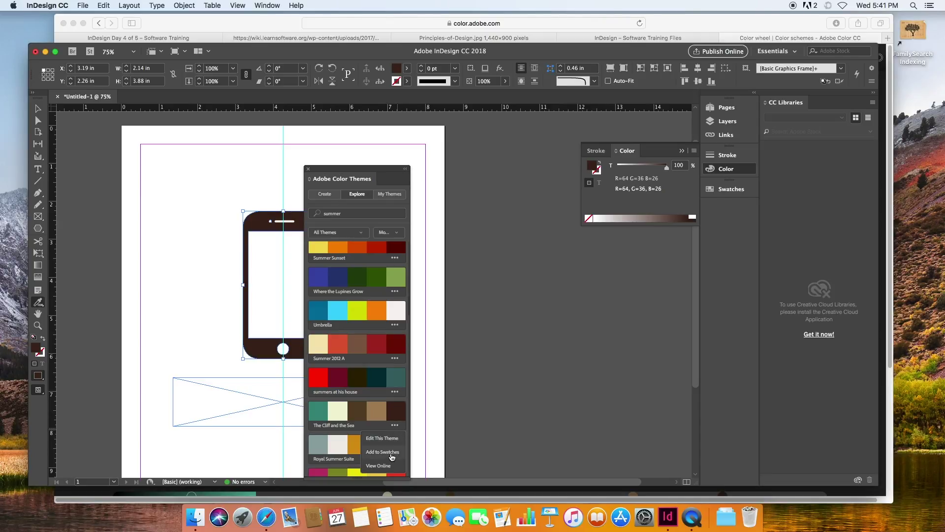
pyautogui.click(392, 452)
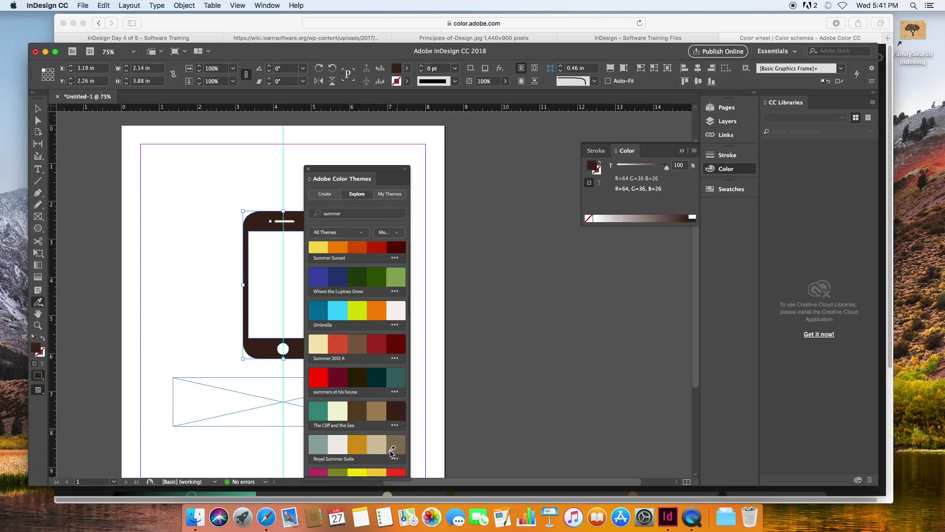
pyautogui.click(720, 189)
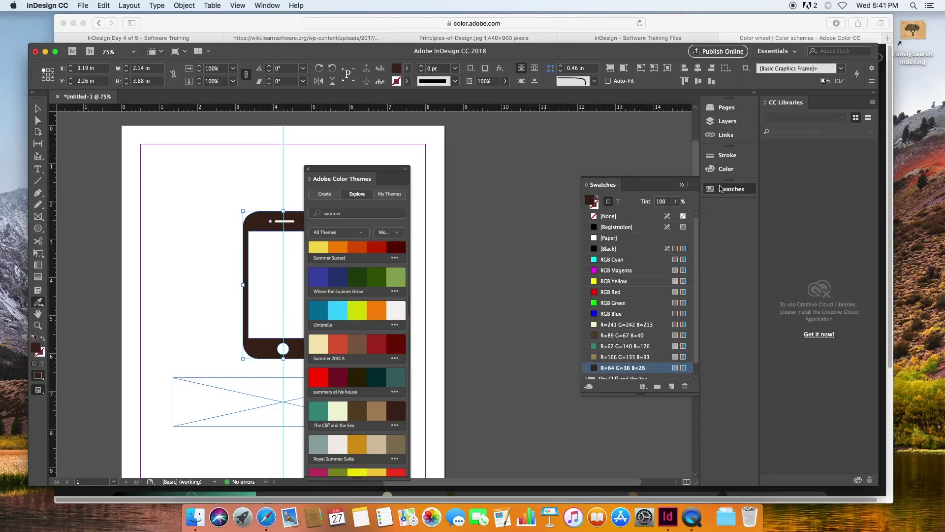
# - Try the R=241 G=242 B=213, brown, tan and R=62 G=140 B=126 swatches in turn as the phone body's fill
pyautogui.scroll(-1, 640, 305)
pyautogui.click(623, 319)
pyautogui.click(613, 332)
pyautogui.click(616, 342)
pyautogui.click(615, 352)
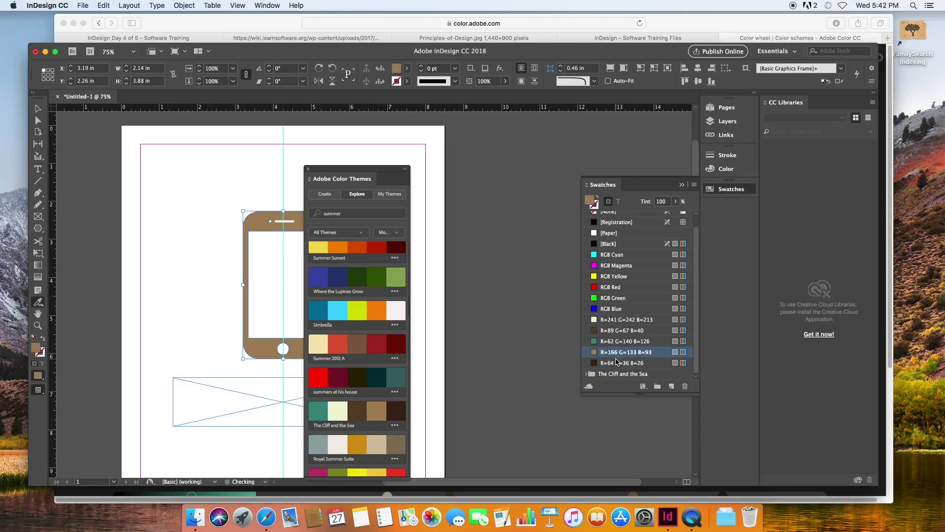
pyautogui.click(616, 363)
pyautogui.scroll(-1, 615, 335)
pyautogui.click(615, 335)
# - Add the summer beach theme to the swatches, fill the phone body with its R=199 G=223 B=216 swatch, and close Adobe Color Themes
pyautogui.scroll(-5, 374, 345)
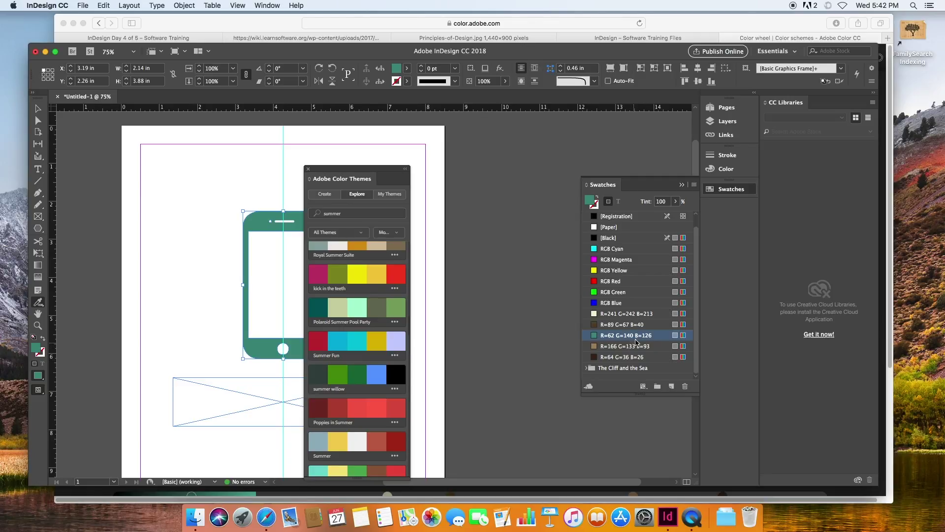
pyautogui.scroll(-1, 378, 402)
pyautogui.scroll(1, 378, 403)
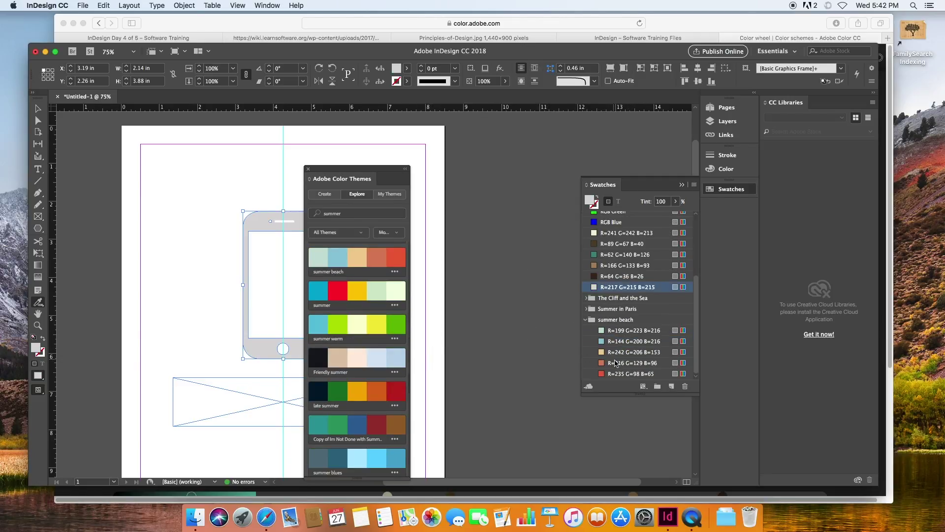
pyautogui.click(622, 334)
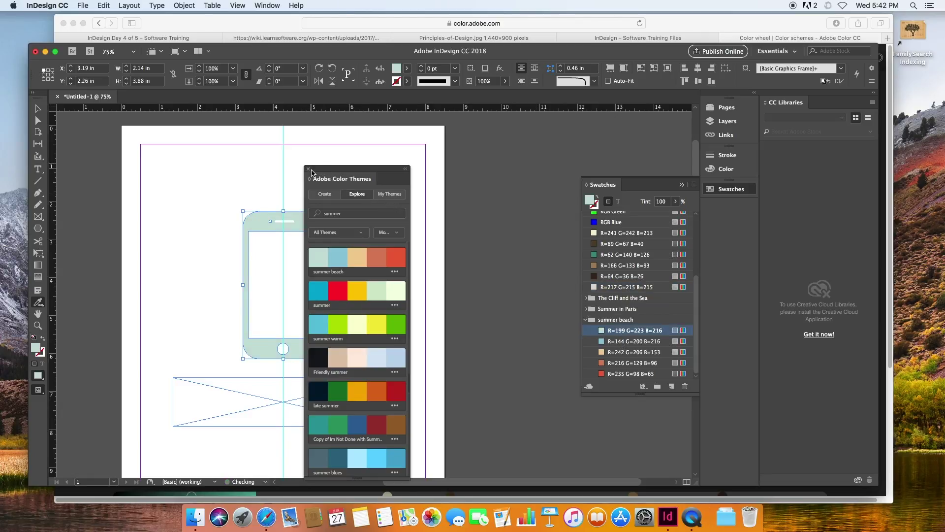
pyautogui.click(309, 169)
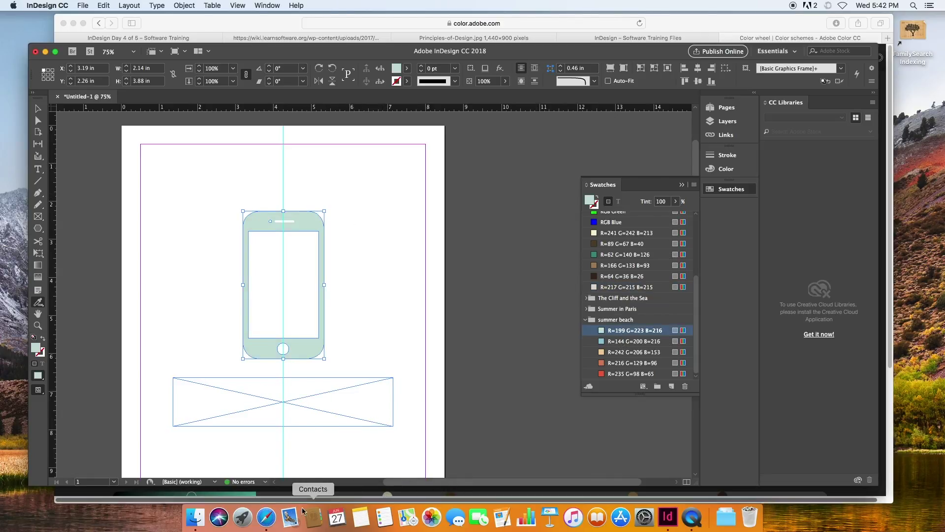
# - Switch to Adobe Color in Safari and import doggo (4 of 4).jpg from the Edited Doggos folder in Downloads as the theme's source image
pyautogui.click(268, 516)
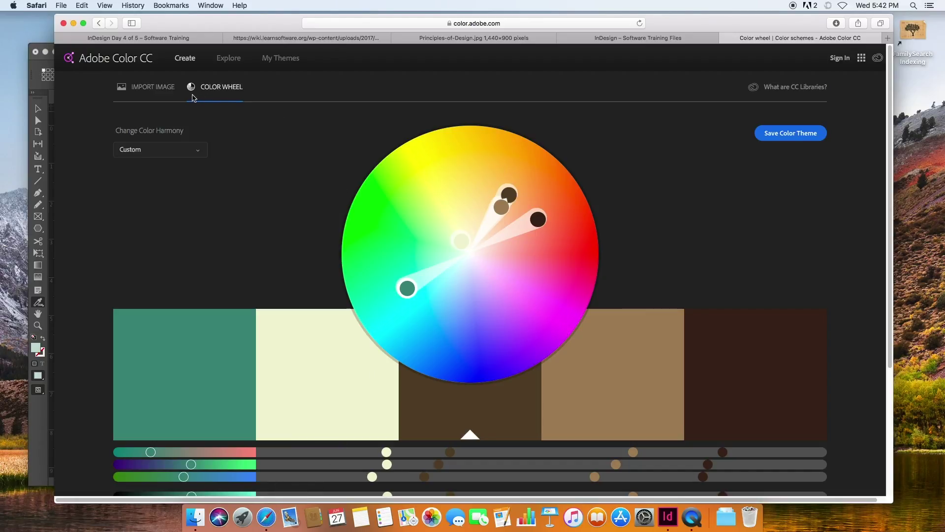
pyautogui.click(152, 88)
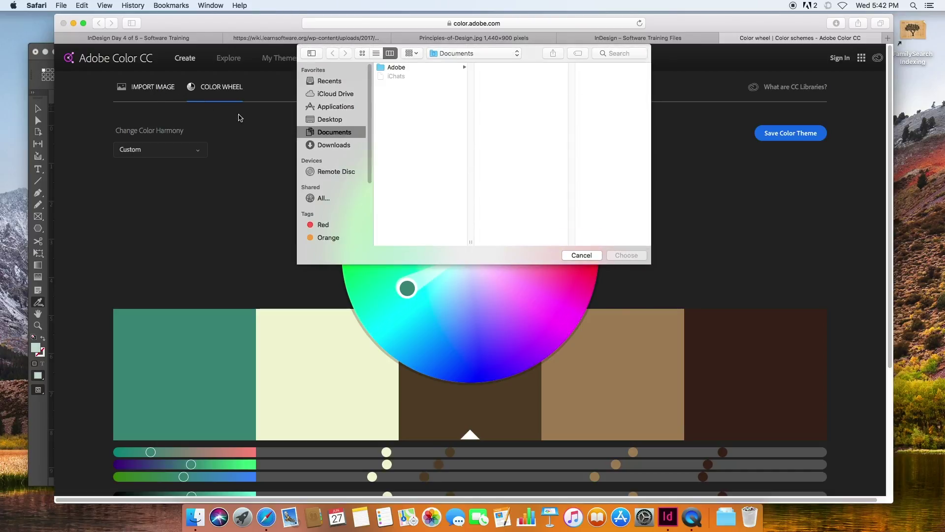
pyautogui.click(336, 120)
pyautogui.click(345, 133)
pyautogui.click(344, 145)
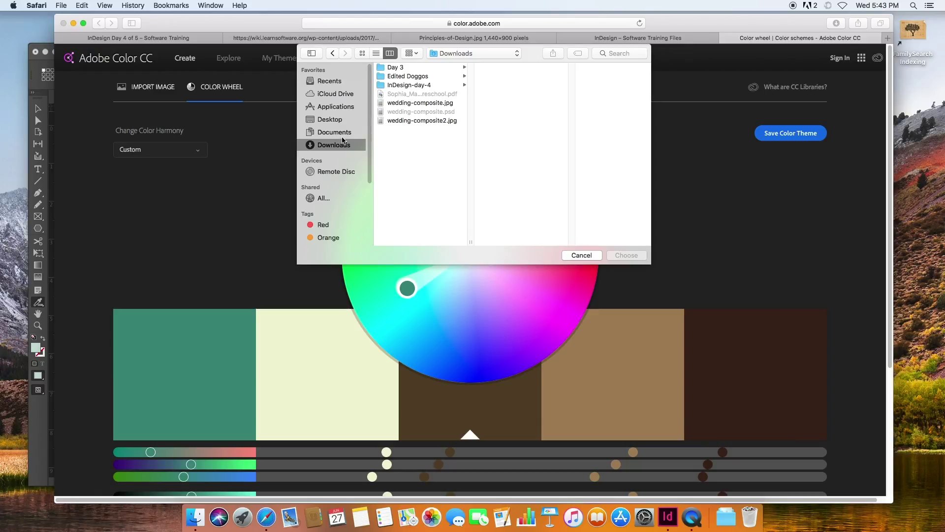
pyautogui.click(402, 77)
pyautogui.click(510, 87)
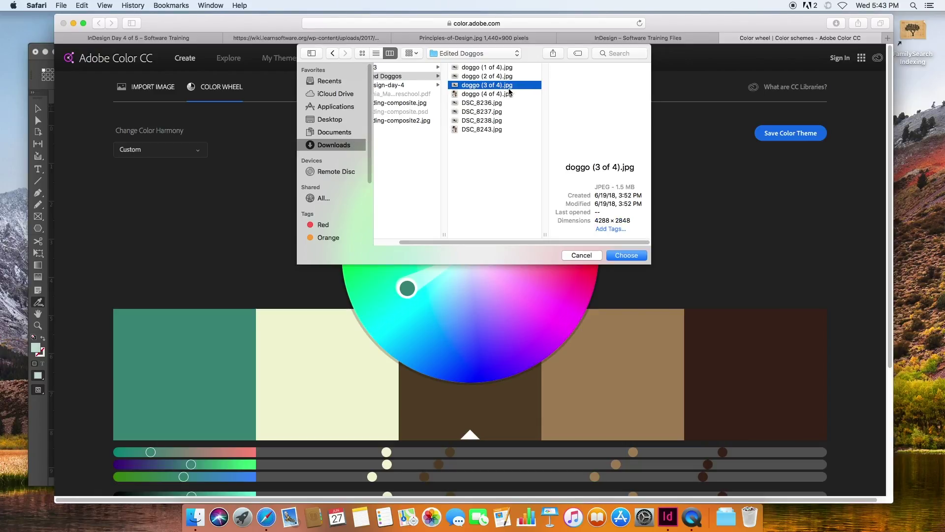
pyautogui.click(472, 93)
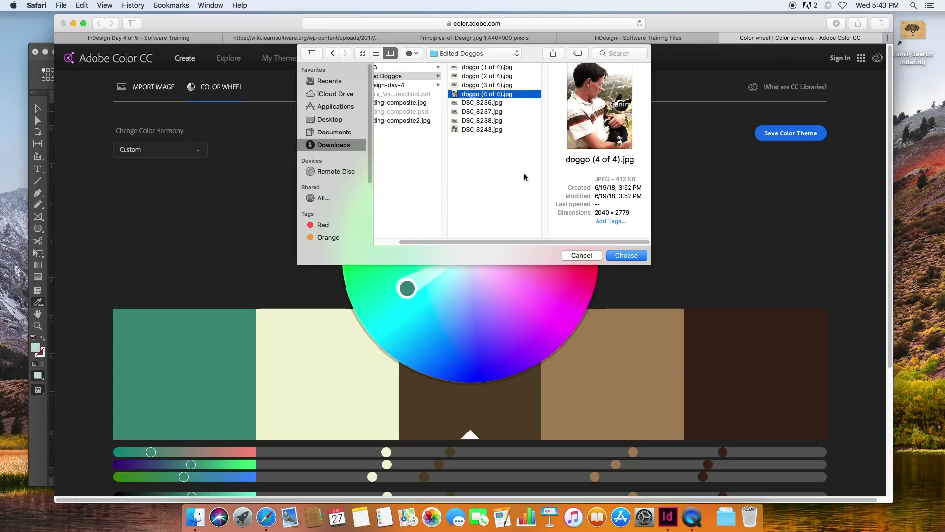
pyautogui.click(620, 255)
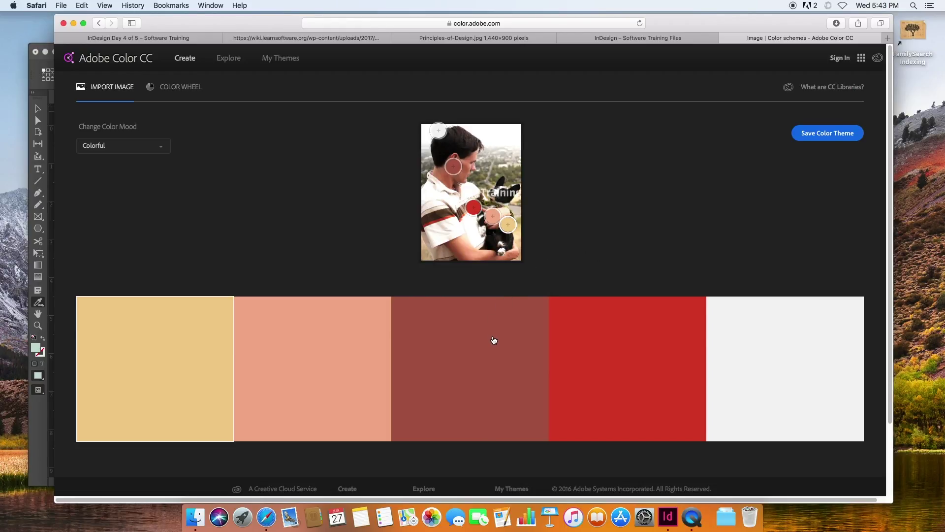
# - Reposition the colour markers on the photo, placing one on the green background, and look at the Principles of Design poster
pyautogui.moveTo(454, 168); pyautogui.dragTo(484, 177)
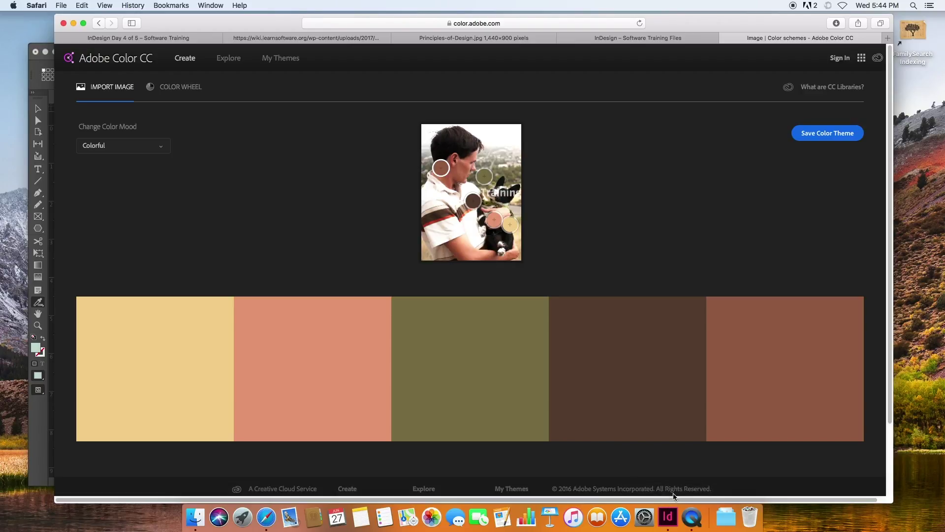
pyautogui.click(445, 38)
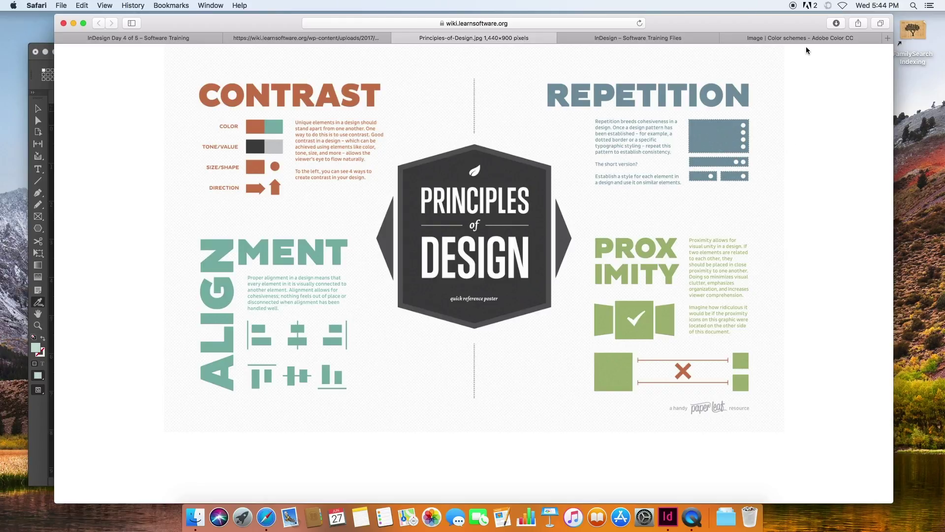
# - Switch to InDesign and enter the text "Go digital, save paper." in the empty frame below the phone
pyautogui.click(674, 515)
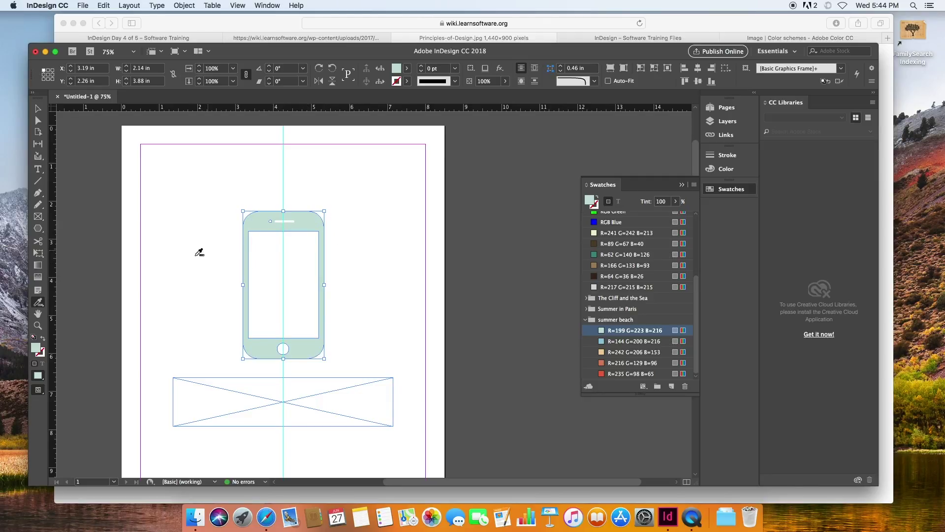
pyautogui.click(179, 235)
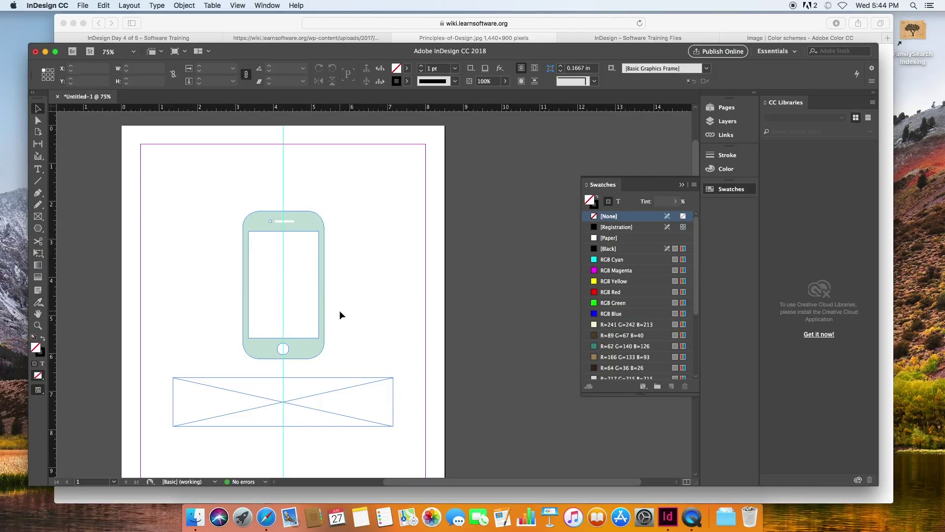
pyautogui.scroll(-3, 339, 310)
pyautogui.click(265, 316)
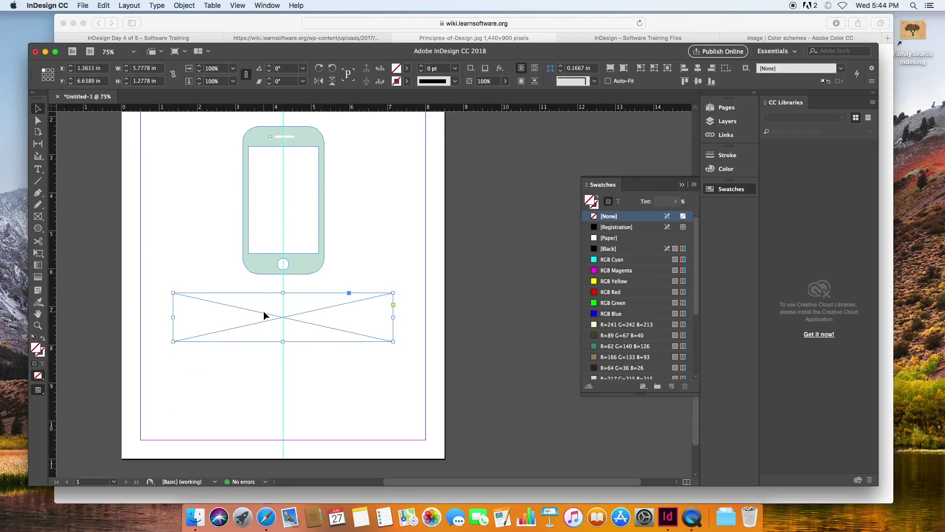
pyautogui.click(38, 169)
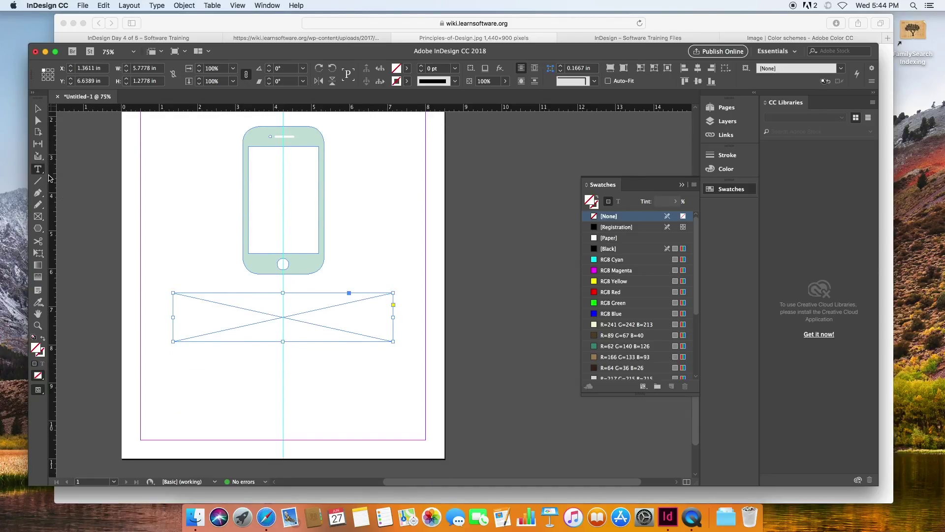
pyautogui.click(215, 307)
pyautogui.write('Use digit')
pyautogui.press('BackSpace')
pyautogui.press('BackSpace')
pyautogui.press('BackSpace')
pyautogui.write('Go digital, save paper.')
# - Enlarge the "Go digital, save paper." text to 42 pt and centre it in its frame
pyautogui.moveTo(229, 295); pyautogui.dragTo(177, 297)
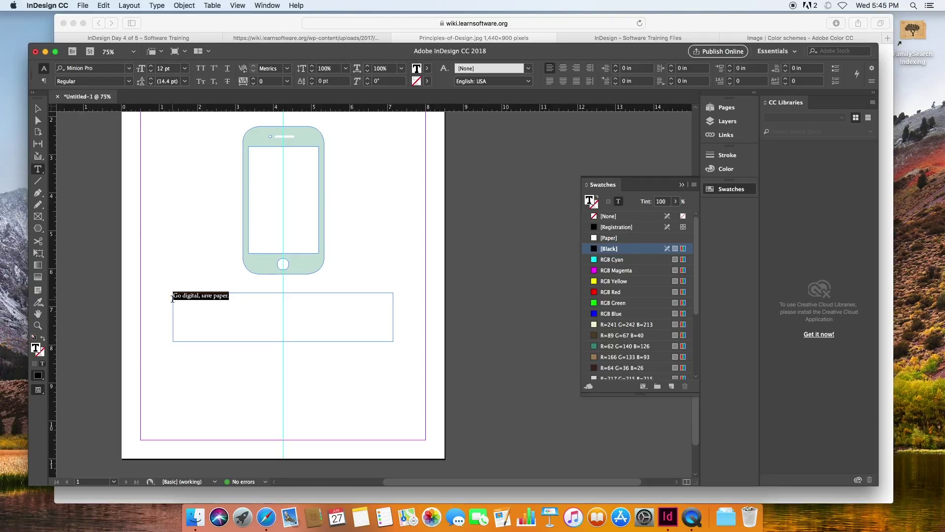
pyautogui.press('super+shift+period')
pyautogui.press('super+shift+period')
pyautogui.press('super+shift+period')
pyautogui.press('super+shift+period')
pyautogui.press('super+shift+period')
pyautogui.press('super+shift+period')
pyautogui.press('super+shift+period')
pyautogui.press('super+shift+period')
pyautogui.press('super+shift+period')
pyautogui.press('super+shift+period')
pyautogui.press('super+shift+period')
pyautogui.press('super+shift+period')
pyautogui.press('super+shift+period')
pyautogui.press('super+shift+period')
pyautogui.press('super+shift+period')
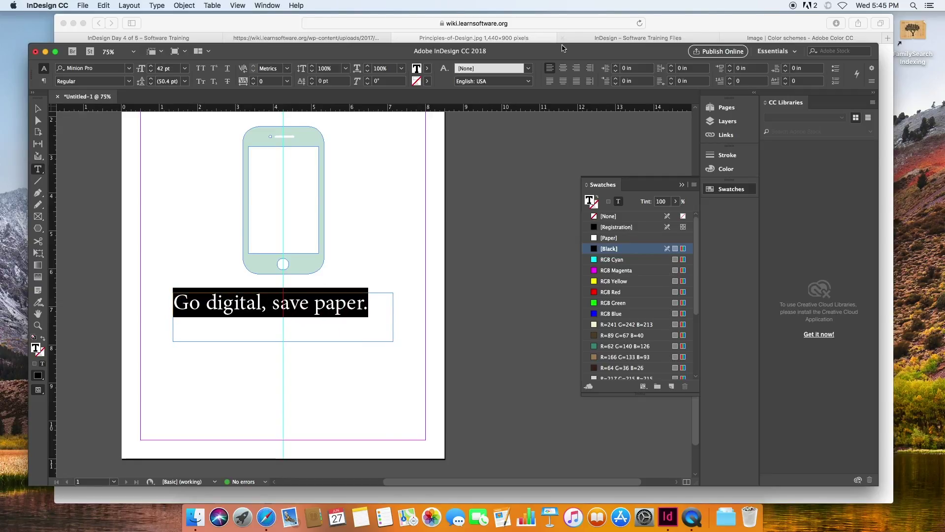
pyautogui.click(563, 68)
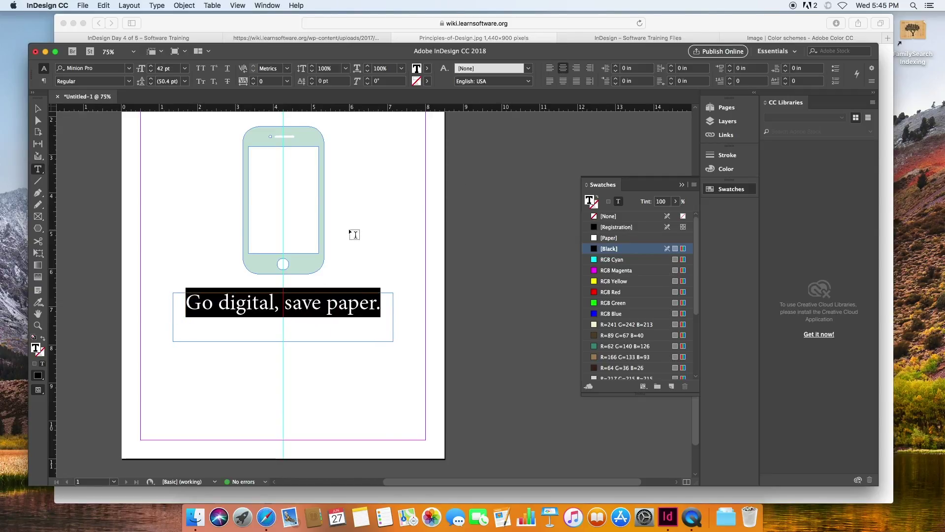
# - Colour the slogan text with the summer beach swatch R=216 G=129 B=96 and move its frame further below the phone
pyautogui.scroll(4, 344, 262)
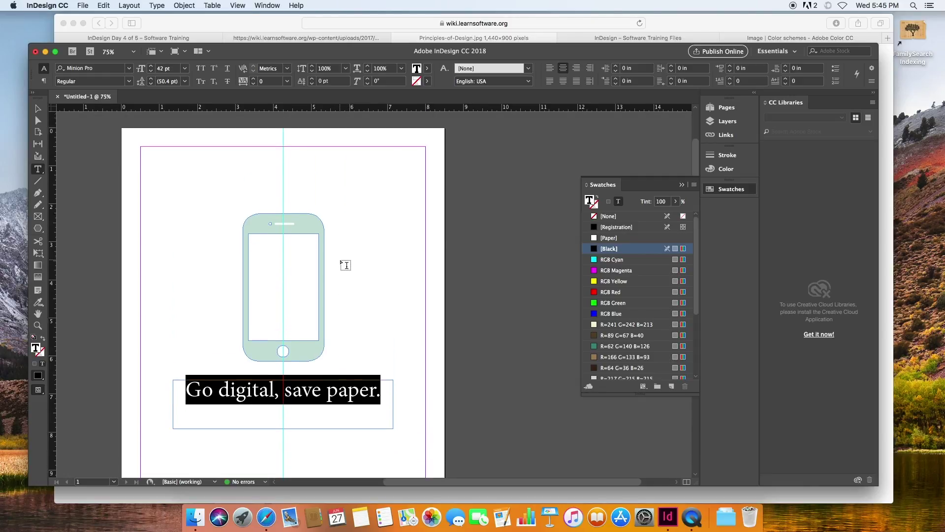
pyautogui.scroll(-2, 345, 265)
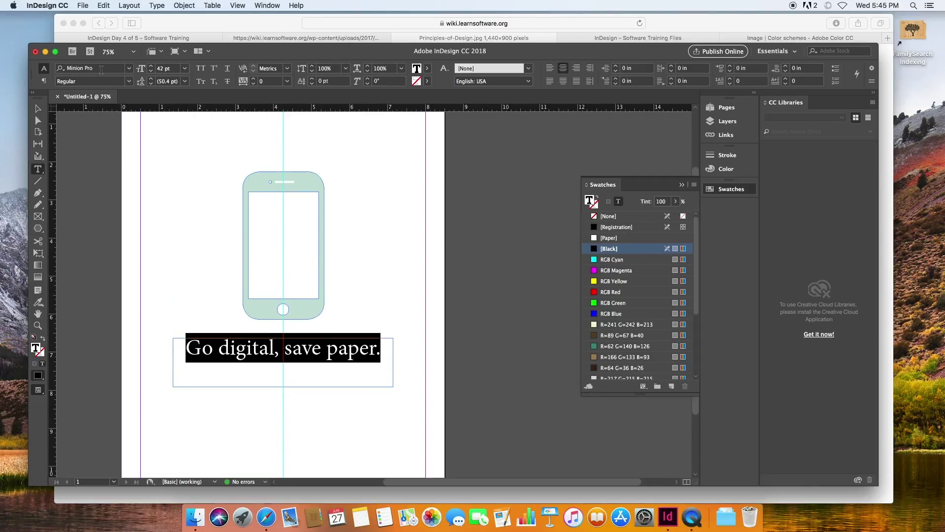
pyautogui.click(258, 351)
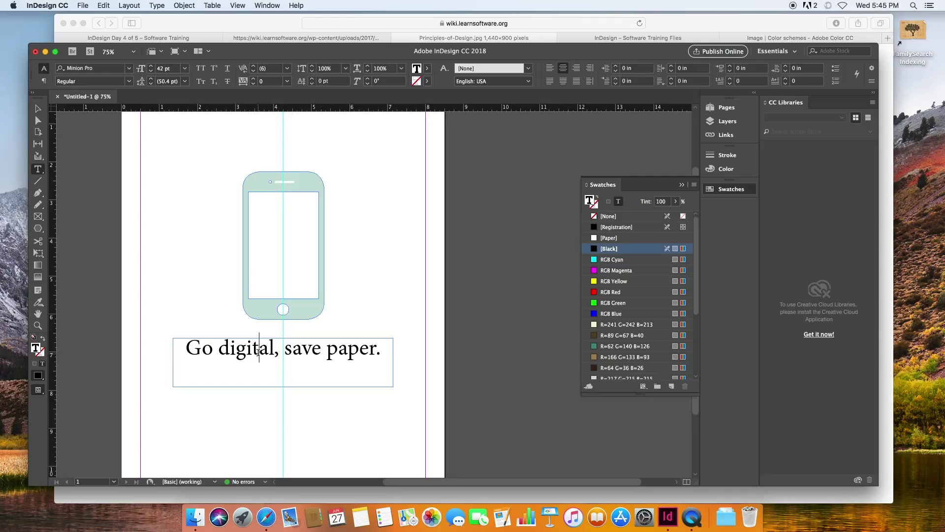
pyautogui.tripleClick(258, 352)
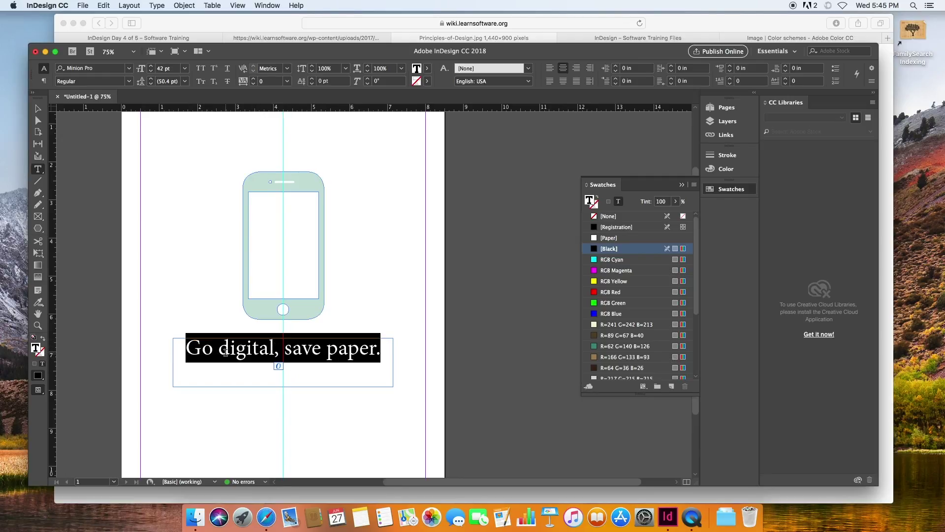
pyautogui.scroll(-5, 644, 345)
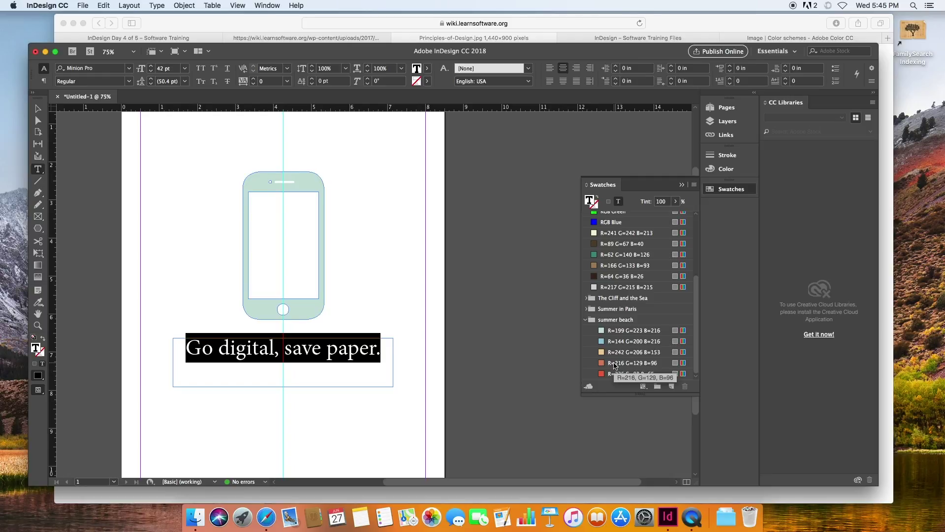
pyautogui.click(624, 367)
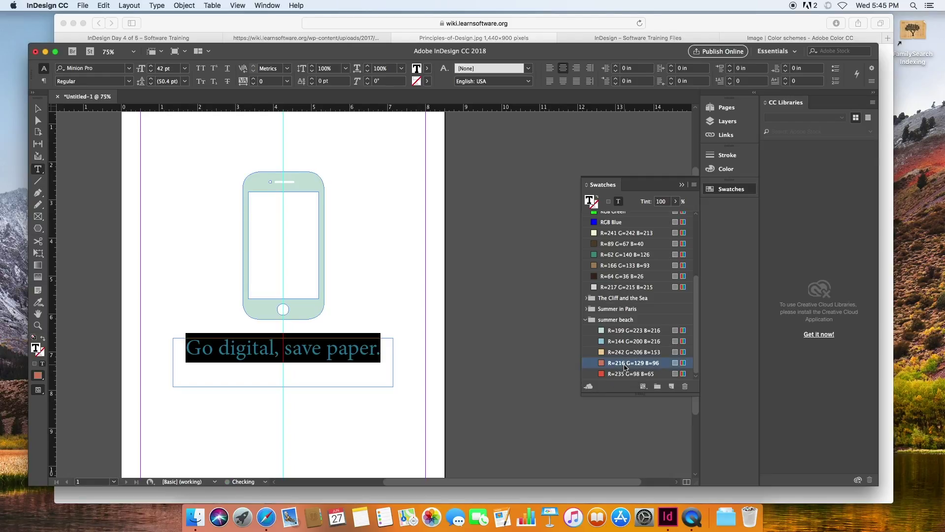
pyautogui.click(348, 344)
pyautogui.press('Escape')
pyautogui.scroll(1, 281, 359)
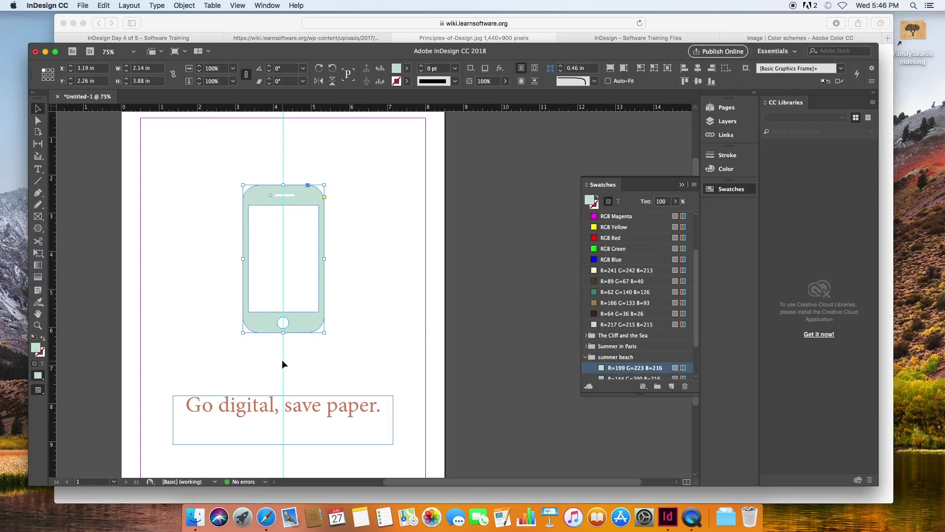
# - Move the slogan's text frame slightly further down the page, to a Y position of about 7.98 in
pyautogui.moveTo(259, 362); pyautogui.dragTo(260, 416)
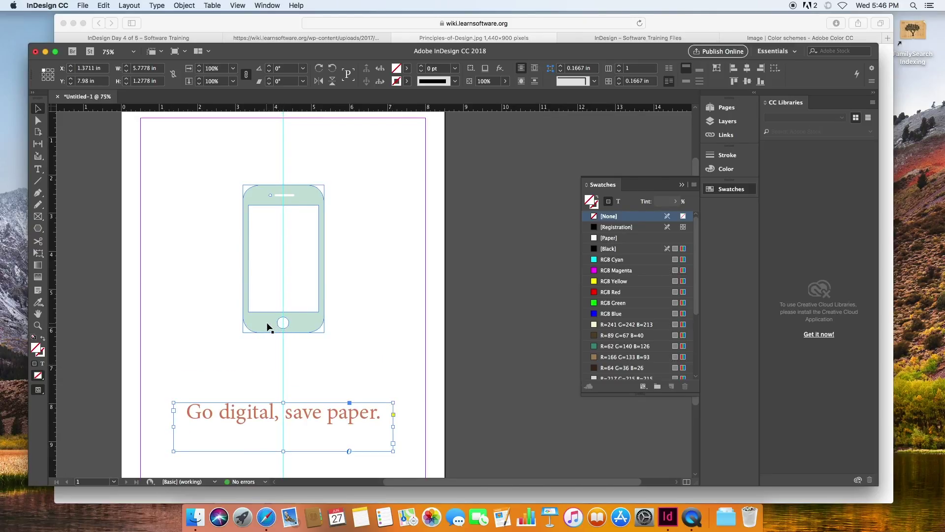
pyautogui.click(265, 324)
pyautogui.moveTo(265, 326); pyautogui.dragTo(259, 373)
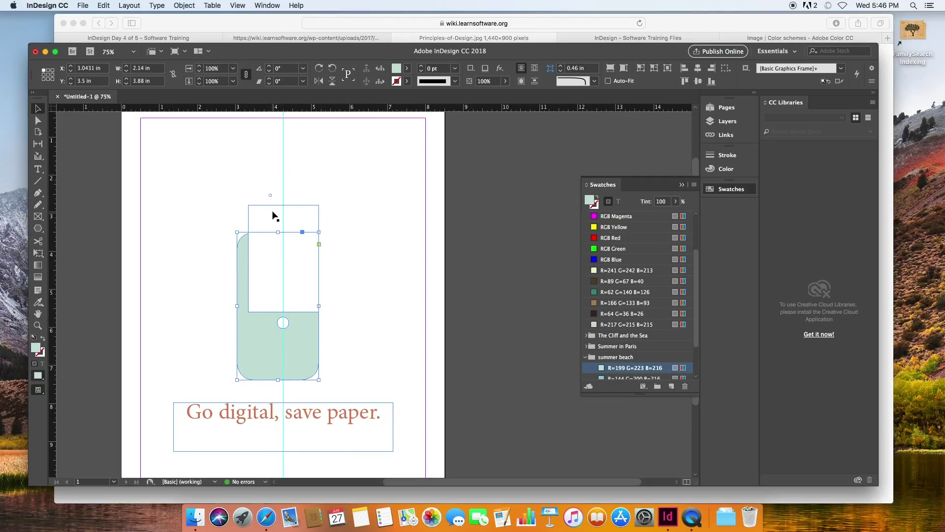
pyautogui.press('super+z')
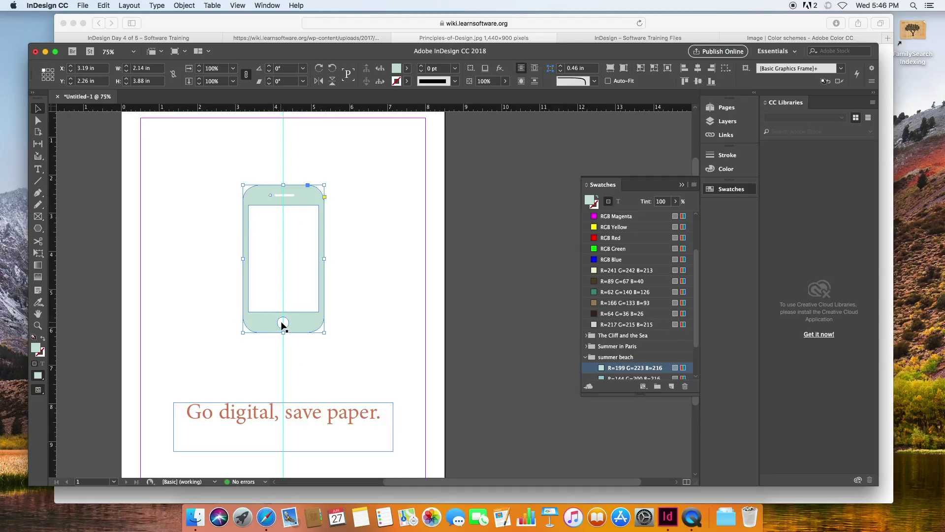
# - Group the phone's body, screen, home button, camera dot and speaker line into one object
pyautogui.keyDown('shift'); pyautogui.click(281, 324); pyautogui.keyUp('shift')
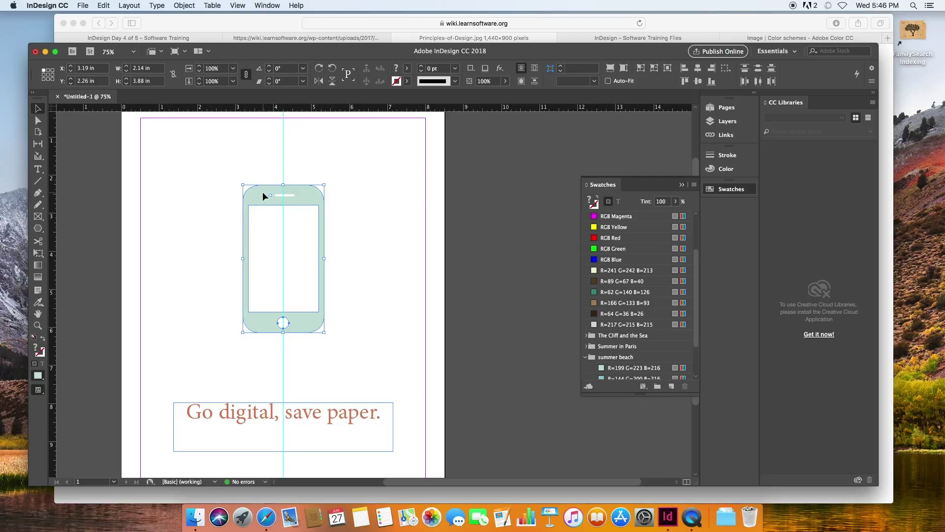
pyautogui.keyDown('shift'); pyautogui.click(272, 195); pyautogui.keyUp('shift')
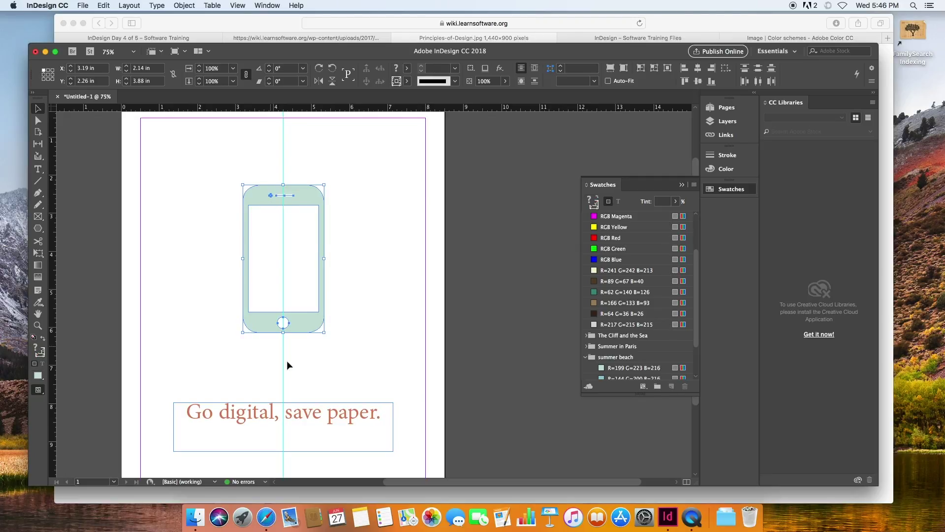
pyautogui.rightClick(259, 203)
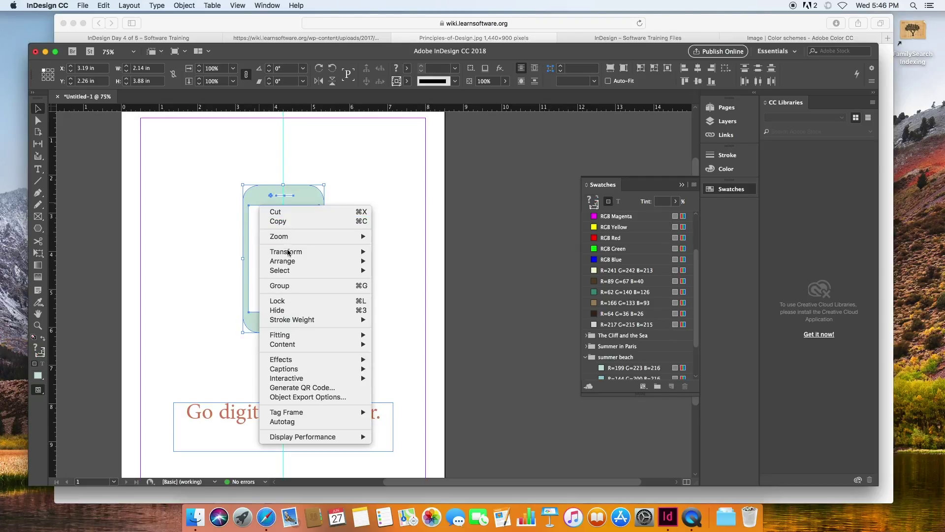
pyautogui.click(290, 285)
# - Move the grouped phone down to just above the slogan, centred on the vertical guide at about X 3.17 in, Y 3.94 in
pyautogui.moveTo(262, 205); pyautogui.dragTo(258, 240)
pyautogui.rightClick(252, 242)
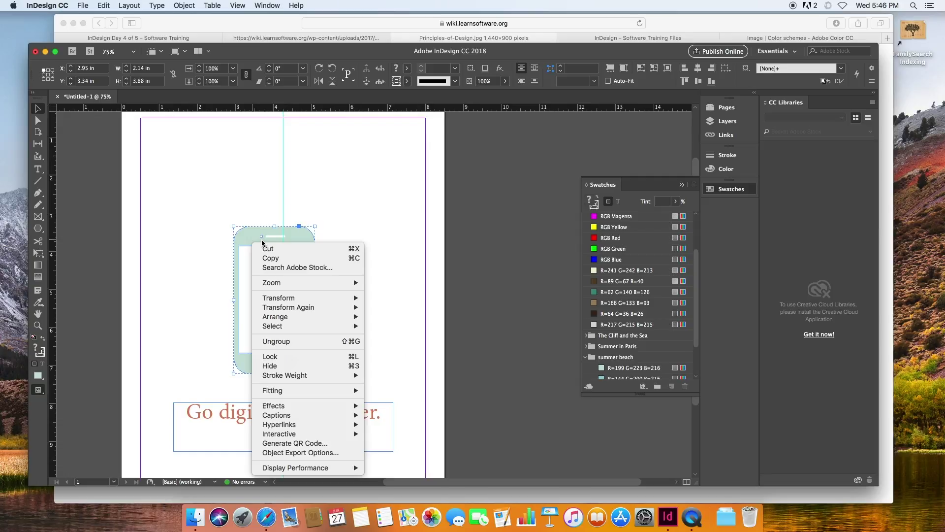
pyautogui.click(241, 243)
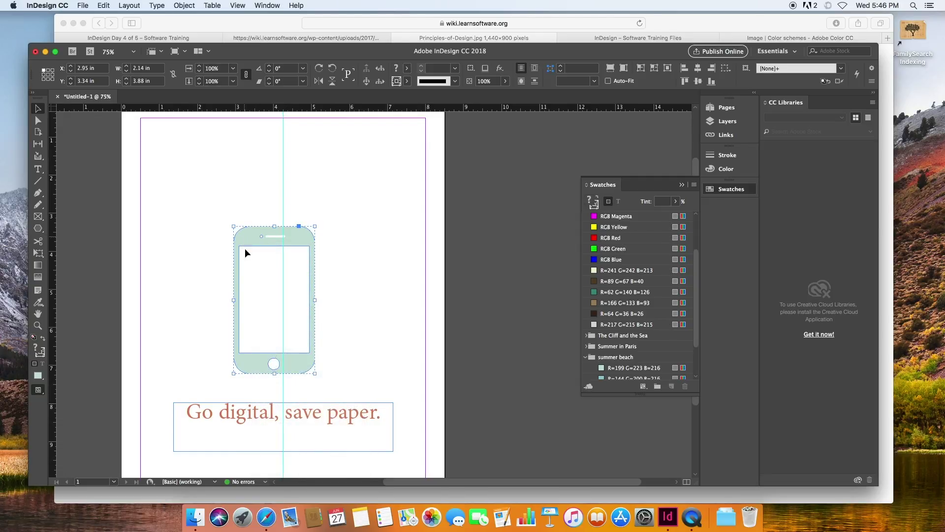
pyautogui.moveTo(249, 240)
pyautogui.mouseDown()
pyautogui.moveTo(260, 245)
pyautogui.moveTo(258, 268)
pyautogui.moveTo(257, 256)
pyautogui.mouseUp()
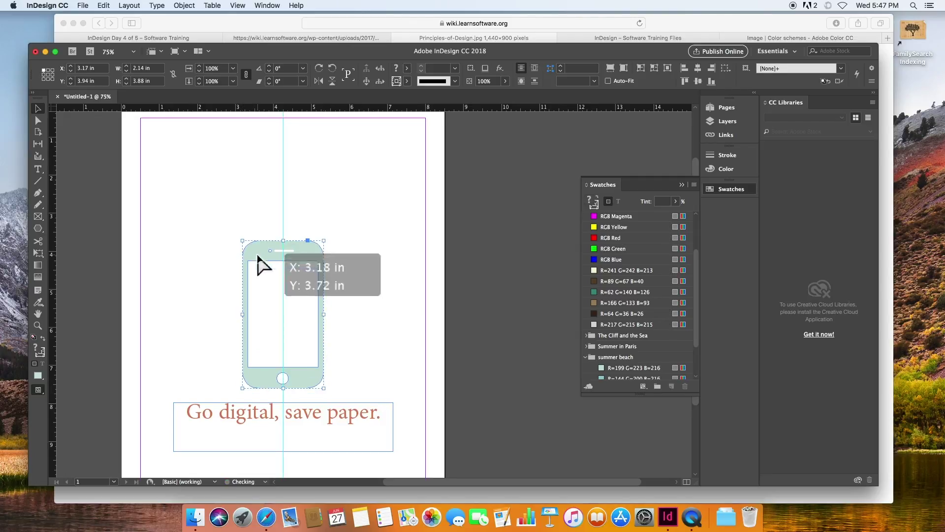
pyautogui.click(254, 167)
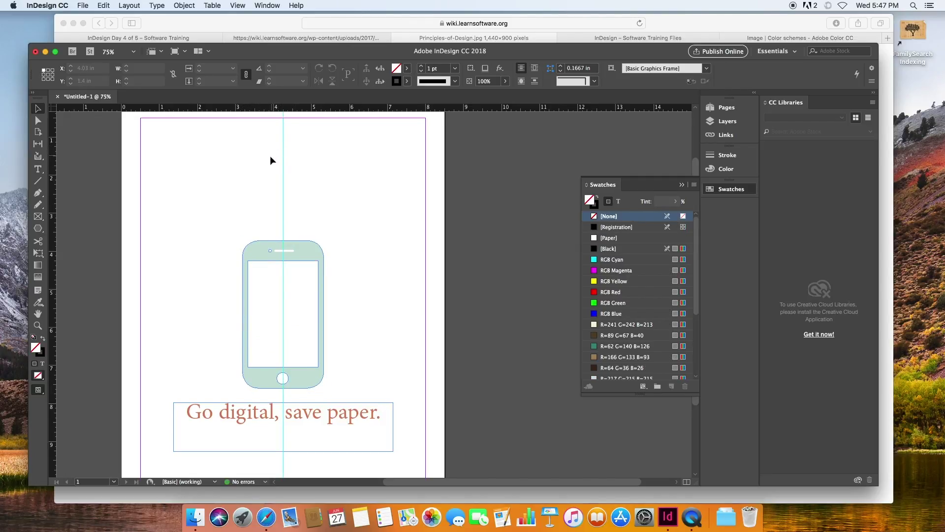
# - Draw a circle about 1.7 in wide above the phone, centred on the vertical guide
pyautogui.click(38, 228)
pyautogui.click(80, 249)
pyautogui.moveTo(264, 143)
pyautogui.mouseDown()
pyautogui.moveTo(359, 206)
pyautogui.moveTo(313, 219)
pyautogui.moveTo(332, 224)
pyautogui.moveTo(320, 212)
pyautogui.moveTo(328, 197)
pyautogui.moveTo(329, 213)
pyautogui.mouseUp()
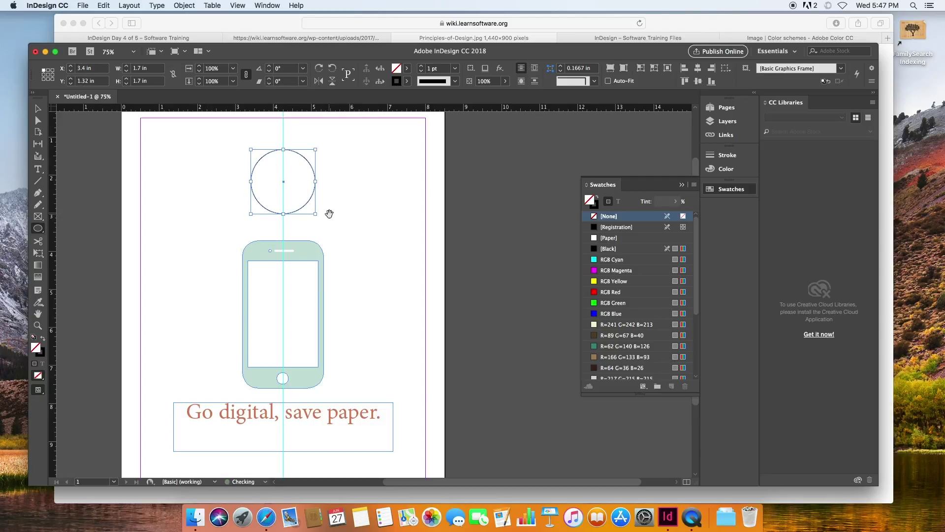
# - Remove the circle's stroke and fill it with the summer beach swatch R=242 G=206 B=153
pyautogui.click(407, 80)
pyautogui.click(349, 111)
pyautogui.click(406, 68)
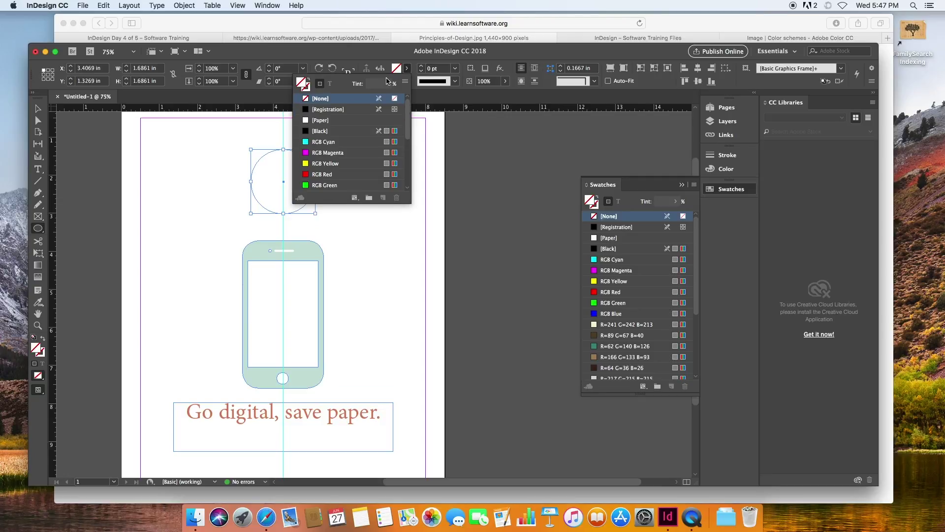
pyautogui.scroll(-5, 338, 182)
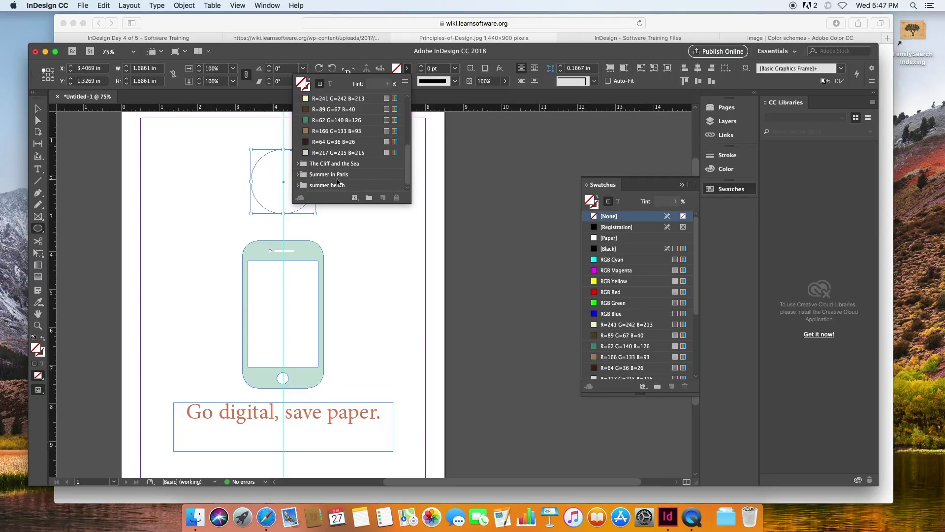
pyautogui.click(297, 185)
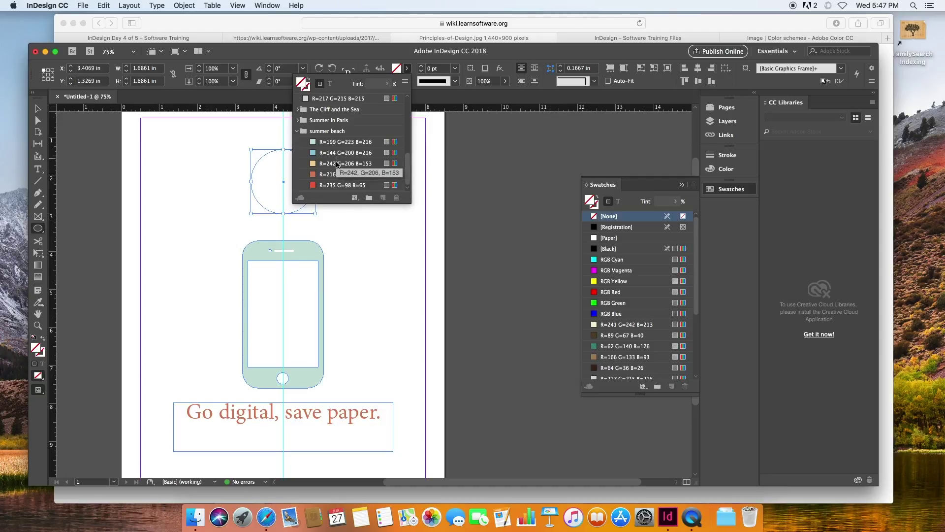
pyautogui.click(340, 163)
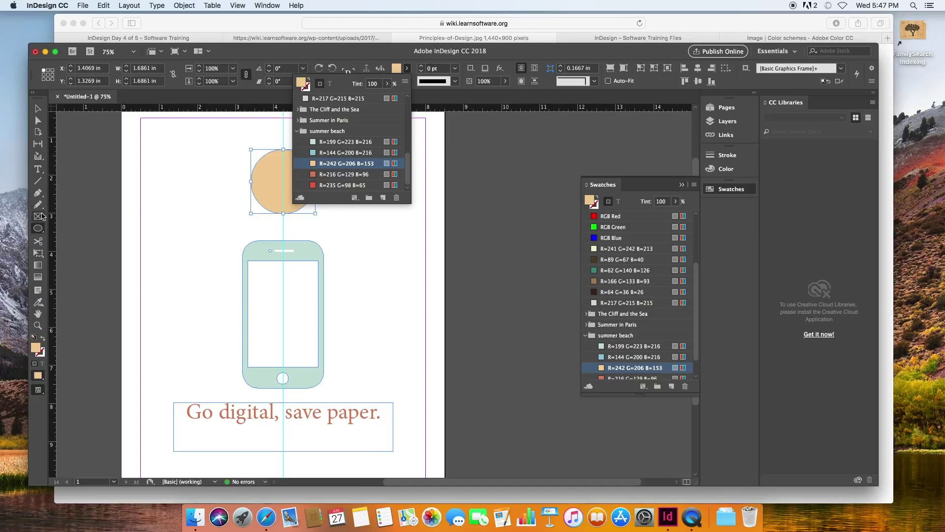
# - Create a small text frame beside the circle and enter the number 5 in it
pyautogui.click(38, 169)
pyautogui.moveTo(197, 174); pyautogui.dragTo(236, 220)
pyautogui.write('5')
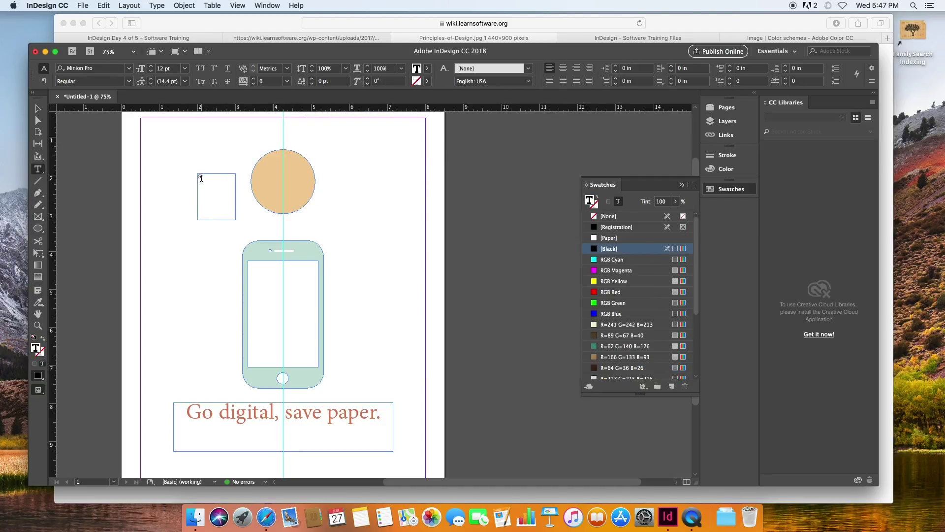
# - Enlarge the number 5 to 52 pt and centre it in its text frame
pyautogui.press('super+shift+period')
pyautogui.press('super+shift+period')
pyautogui.press('super+shift+period')
pyautogui.press('super+shift+period')
pyautogui.press('super+shift+period')
pyautogui.press('super+shift+period')
pyautogui.press('super+shift+period')
pyautogui.press('super+shift+period')
pyautogui.press('super+shift+period')
pyautogui.press('super+shift+period')
pyautogui.press('super+shift+period')
pyautogui.press('super+shift+period')
pyautogui.press('super+shift+period')
pyautogui.press('super+shift+period')
pyautogui.press('super+shift+period')
pyautogui.press('super+shift+period')
pyautogui.press('super+shift+period')
pyautogui.press('super+shift+period')
pyautogui.press('super+shift+period')
pyautogui.press('super+shift+period')
pyautogui.press('super+shift+c')
# - Colour the number 5 white with the [Paper] swatch
pyautogui.click(427, 68)
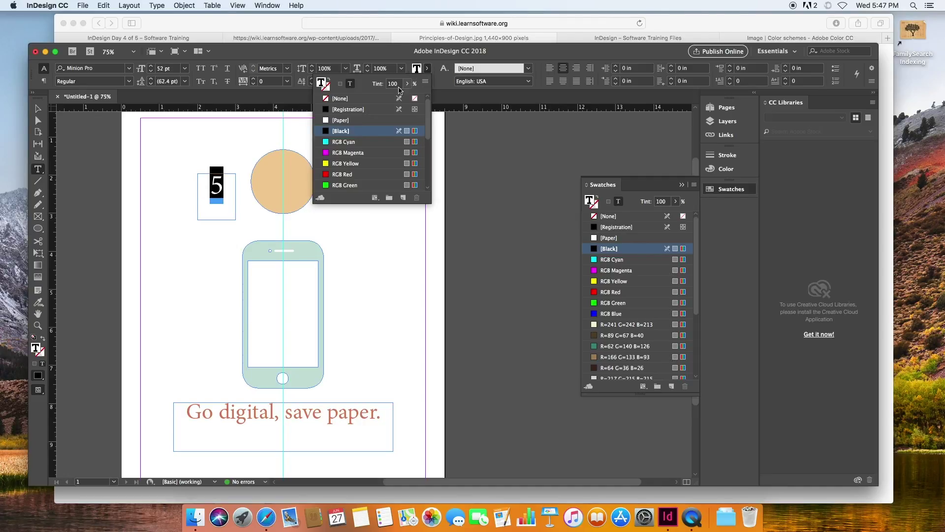
pyautogui.click(340, 120)
pyautogui.press('Escape')
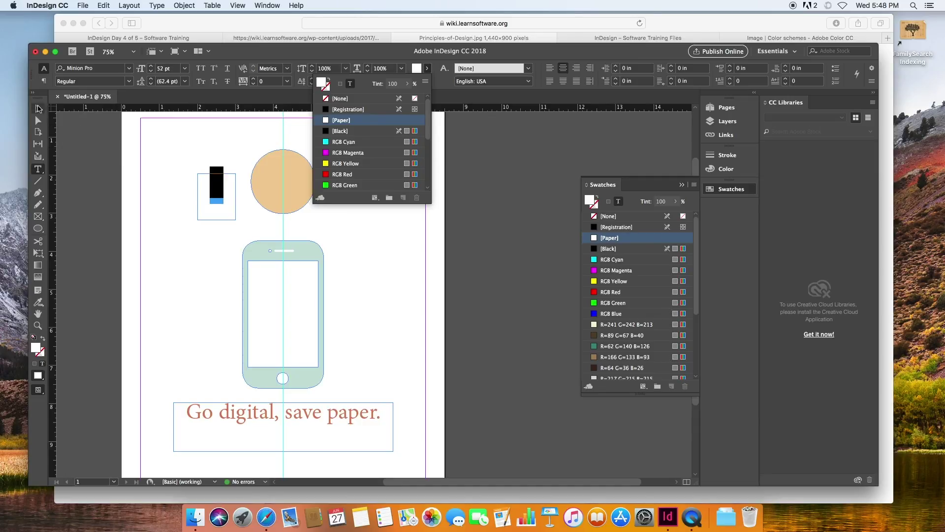
# - Move the number 5 onto the middle of the circle and enlarge it to 80 pt
pyautogui.moveTo(220, 185); pyautogui.dragTo(285, 185)
pyautogui.doubleClick(285, 184)
pyautogui.doubleClick(280, 184)
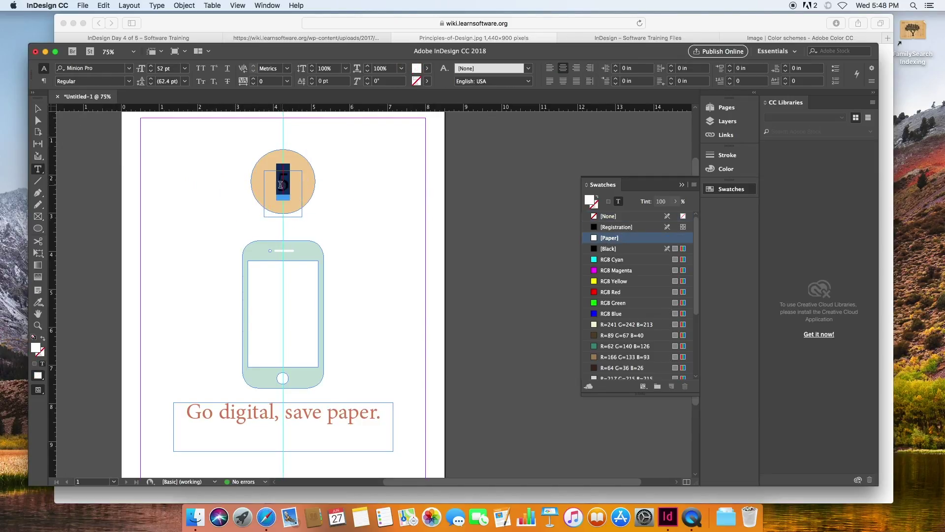
pyautogui.press('super+shift+period')
pyautogui.press('super+shift+period')
pyautogui.press('super+shift+period')
pyautogui.press('super+shift+period')
pyautogui.press('super+shift+period')
pyautogui.press('super+shift+period')
pyautogui.press('super+shift+period')
pyautogui.press('super+shift+period')
pyautogui.press('super+shift+period')
pyautogui.press('super+shift+period')
pyautogui.press('super+shift+period')
pyautogui.press('super+shift+period')
pyautogui.press('super+shift+period')
pyautogui.press('super+shift+period')
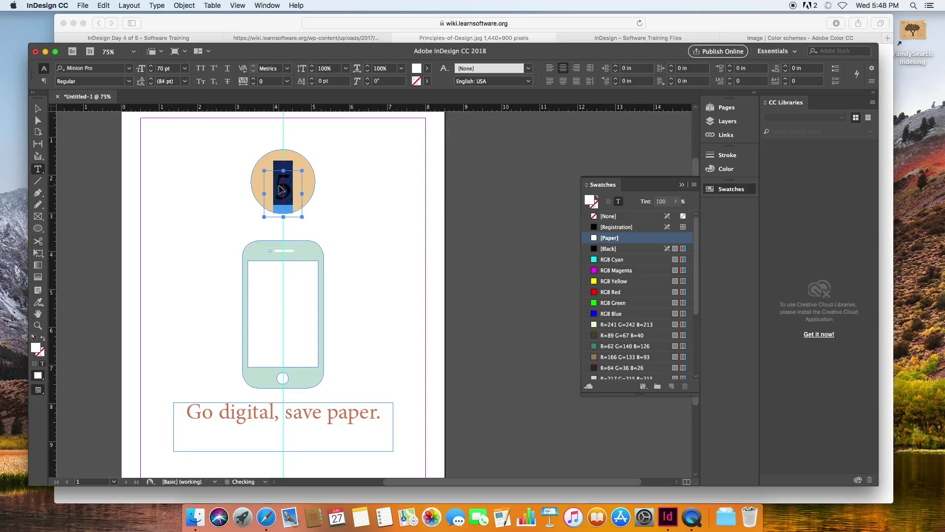
# - Shift the number 5 slightly up to centre it within the circle, and show the page in Preview mode
pyautogui.click(150, 153)
pyautogui.keyDown('super'); pyautogui.click(280, 185); pyautogui.keyUp('super')
pyautogui.moveTo(280, 185); pyautogui.dragTo(285, 183)
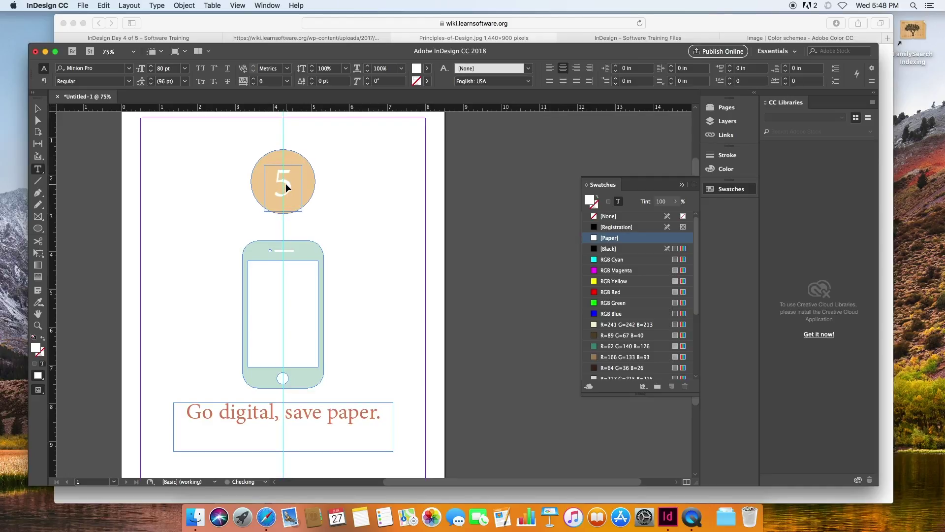
pyautogui.click(43, 110)
pyautogui.press('w')
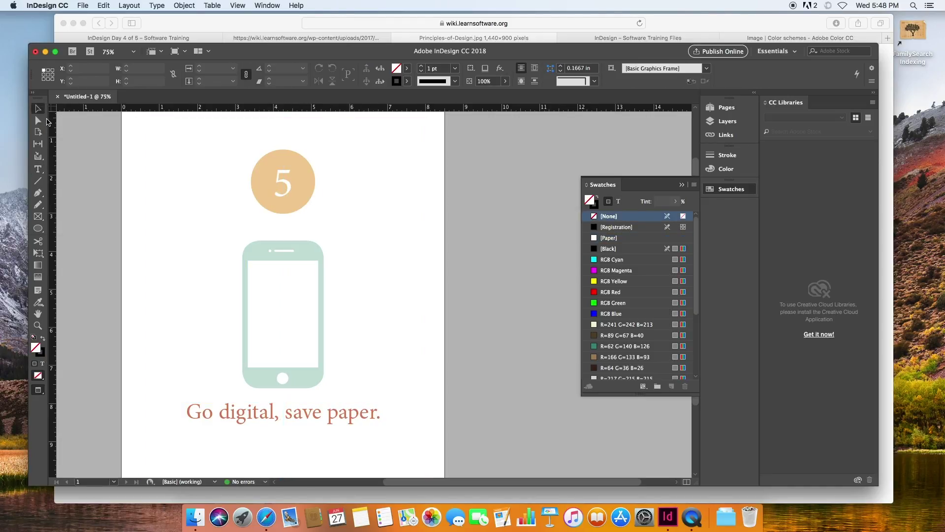
pyautogui.click(283, 187)
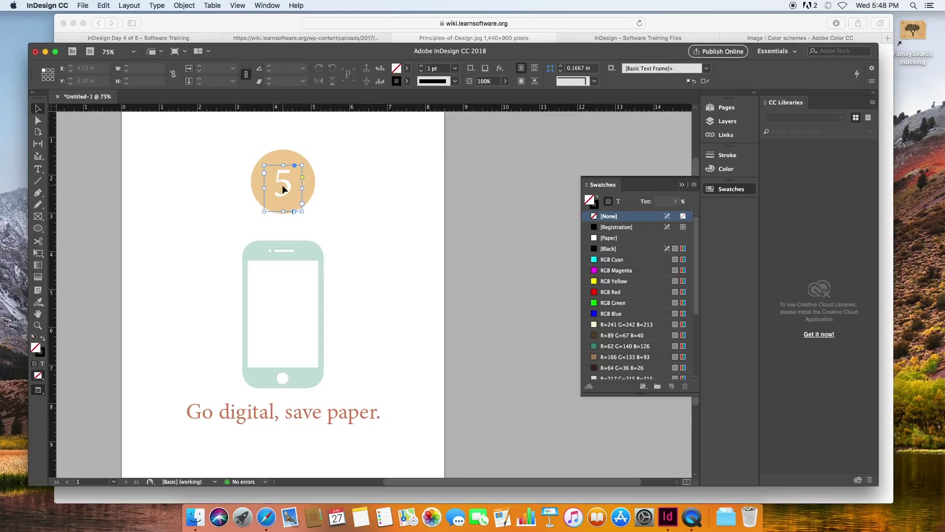
pyautogui.click(180, 212)
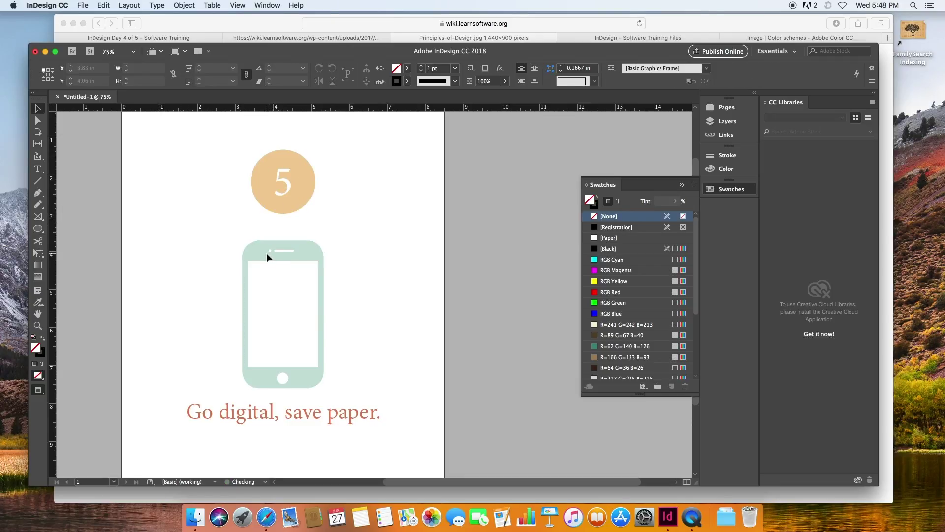
# - Nudge the grouped phone up to about Y 3.54 in, between the circle and the slogan
pyautogui.click(267, 254)
pyautogui.press('Up')
pyautogui.press('Up')
pyautogui.press('Up')
pyautogui.press('Up')
pyautogui.press('Up')
pyautogui.press('Up')
pyautogui.press('Up')
pyautogui.press('Up')
pyautogui.press('Up')
pyautogui.press('Up')
pyautogui.press('Up')
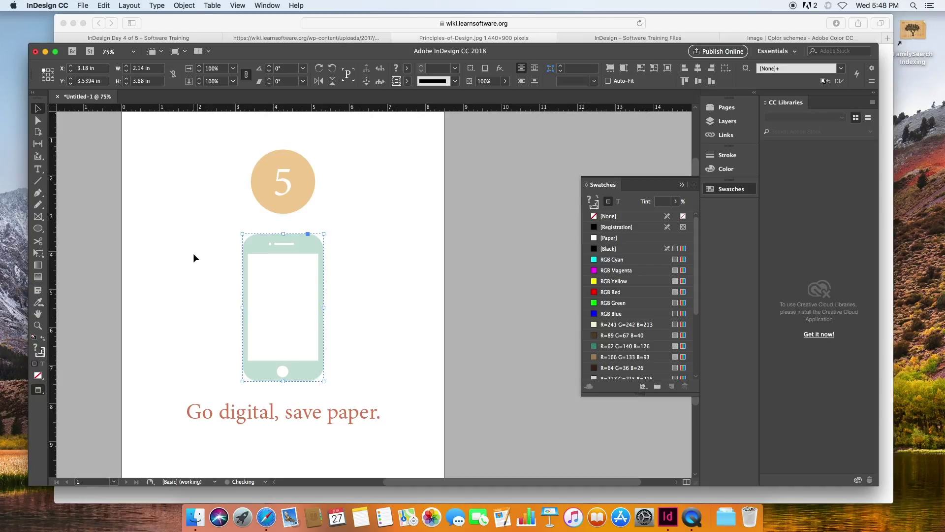
pyautogui.click(193, 253)
# - Align the slogan, phone, number 5 and circle by their horizontal centres
pyautogui.click(392, 437)
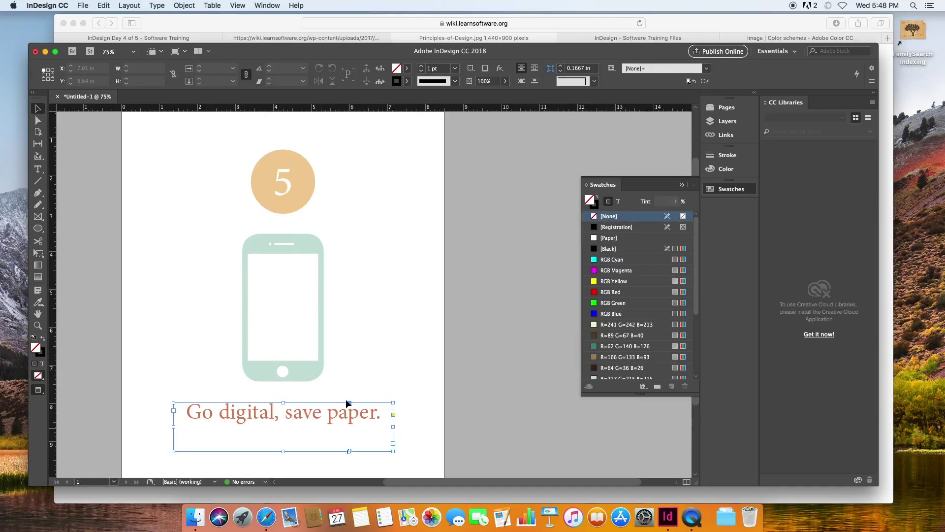
pyautogui.keyDown('shift'); pyautogui.click(294, 195); pyautogui.keyUp('shift')
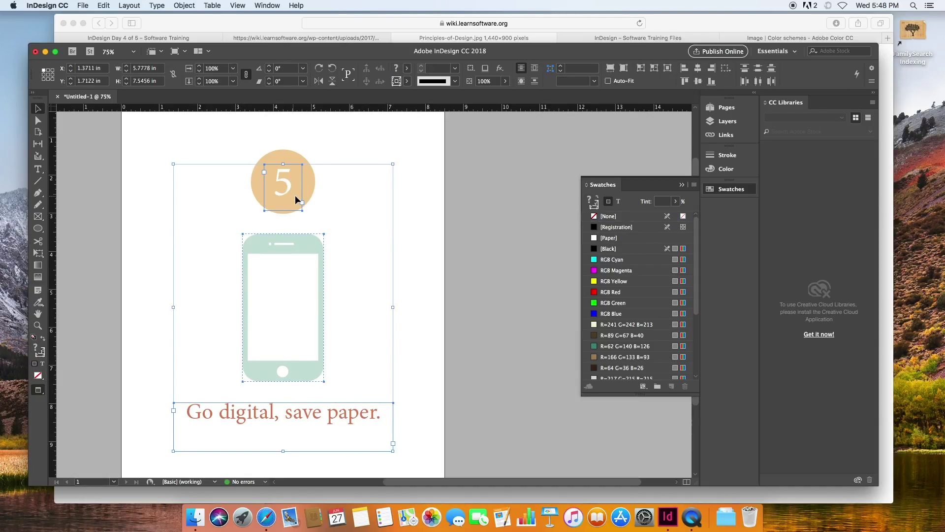
pyautogui.keyDown('shift'); pyautogui.click(300, 160); pyautogui.keyUp('shift')
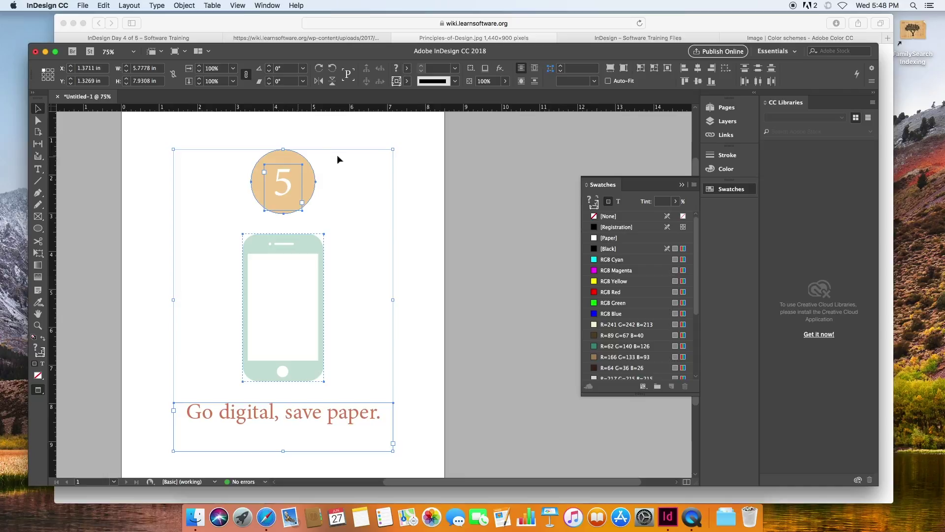
pyautogui.click(697, 73)
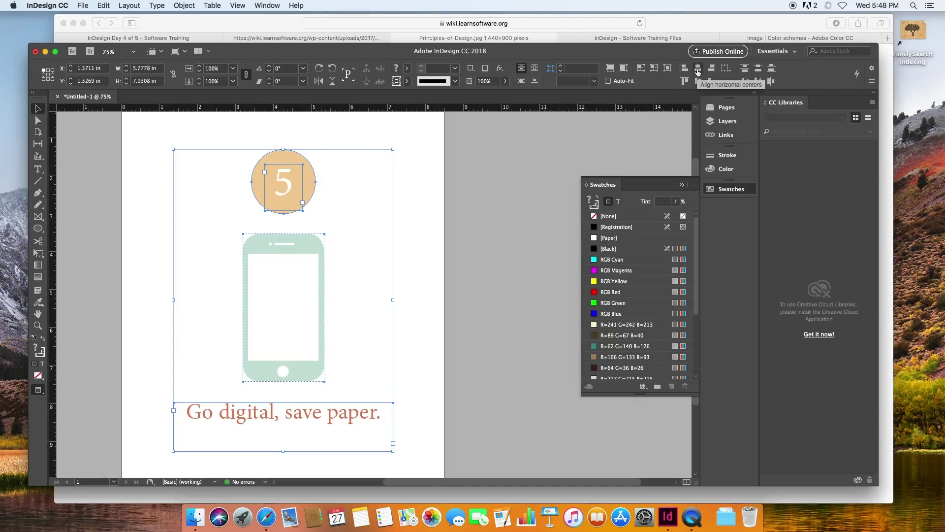
pyautogui.click(224, 296)
# - Extend the page downward from its bottom edge with the Page tool, to a height of about 17.165 in
pyautogui.scroll(2, 189, 326)
pyautogui.scroll(-6, 189, 326)
pyautogui.scroll(7, 189, 327)
pyautogui.scroll(-6, 209, 414)
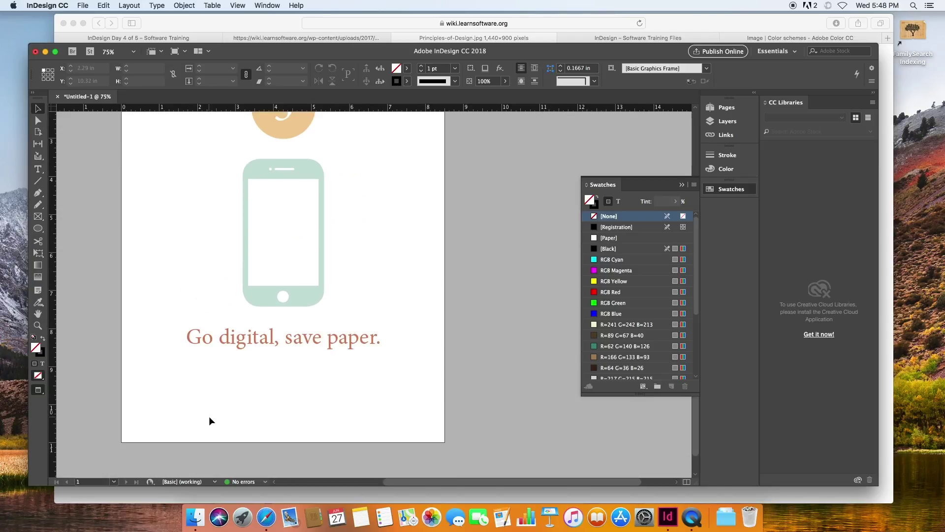
pyautogui.scroll(-1, 210, 418)
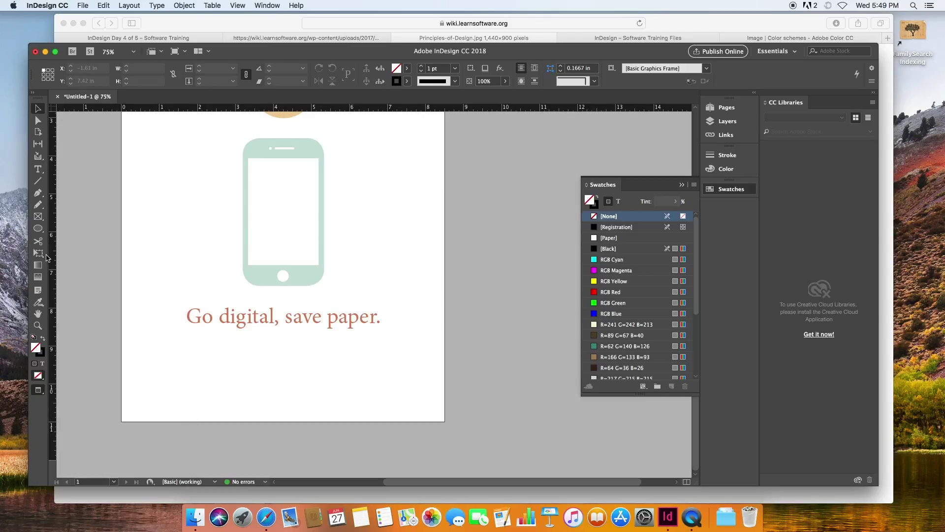
pyautogui.click(39, 132)
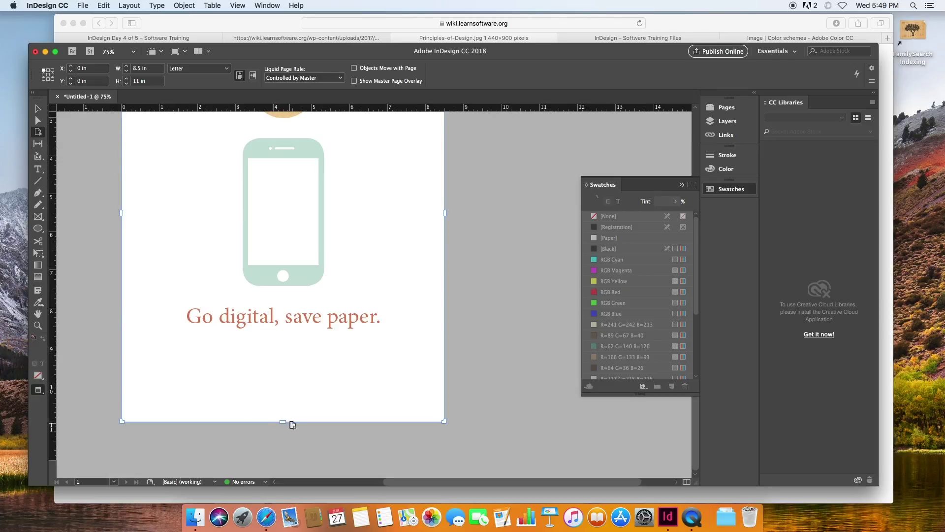
pyautogui.moveTo(284, 422); pyautogui.dragTo(277, 383)
pyautogui.moveTo(283, 421); pyautogui.dragTo(289, 465)
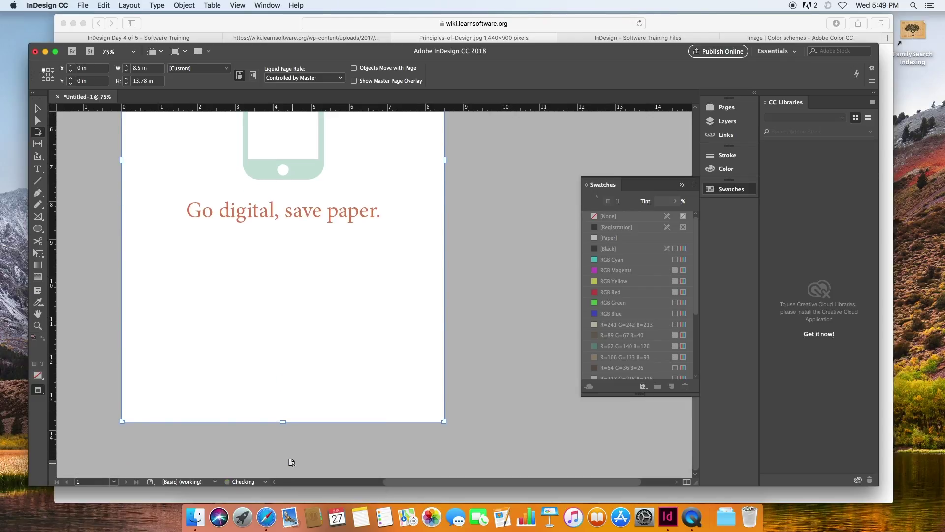
pyautogui.moveTo(284, 428); pyautogui.dragTo(284, 454)
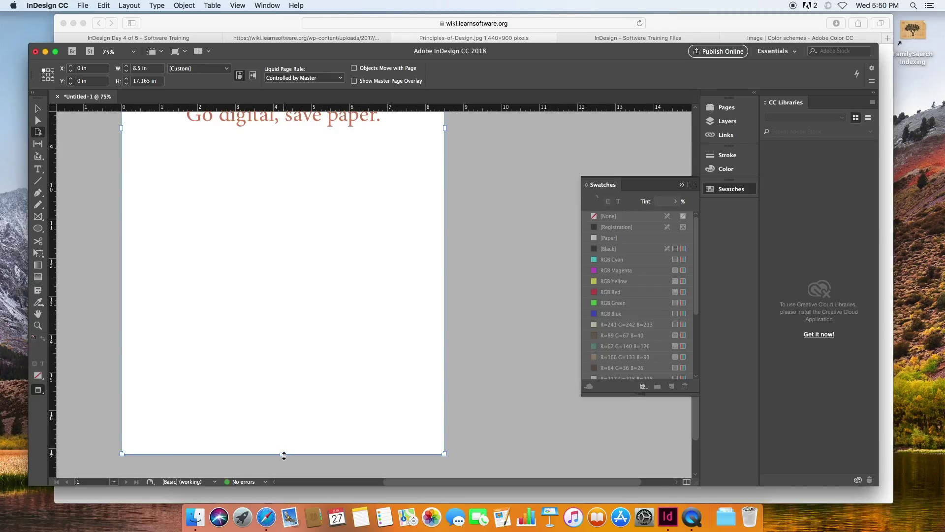
pyautogui.press('cmd+minus')
pyautogui.press('cmd+minus')
pyautogui.press('cmd+minus')
pyautogui.press('cmd+minus')
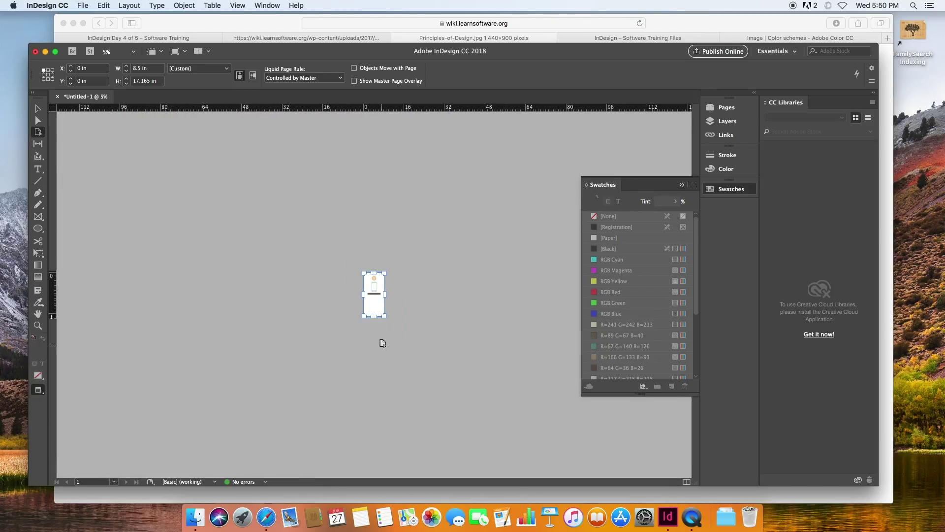
# - Extend the page much further downward from its bottom edge, to a height of about 78.58 in
pyautogui.moveTo(377, 319); pyautogui.dragTo(377, 472)
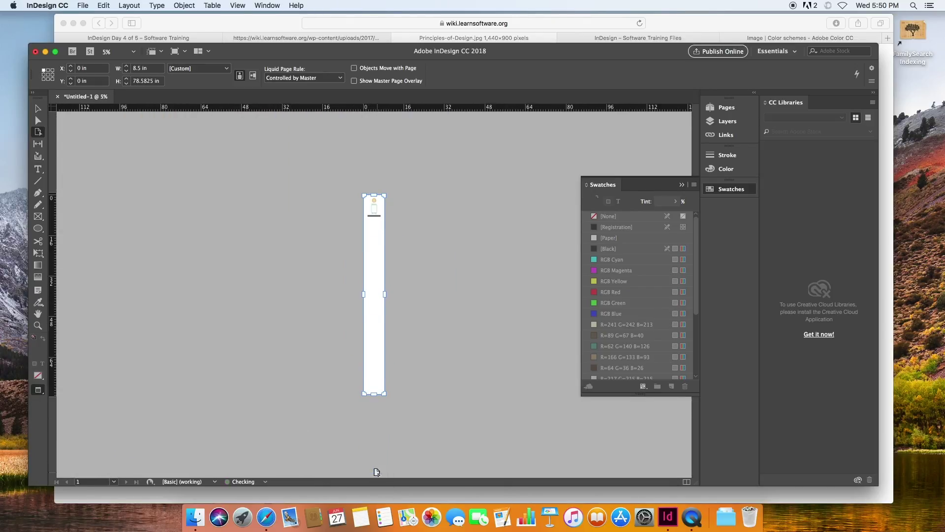
pyautogui.press('super+equal')
pyautogui.press('super+equal')
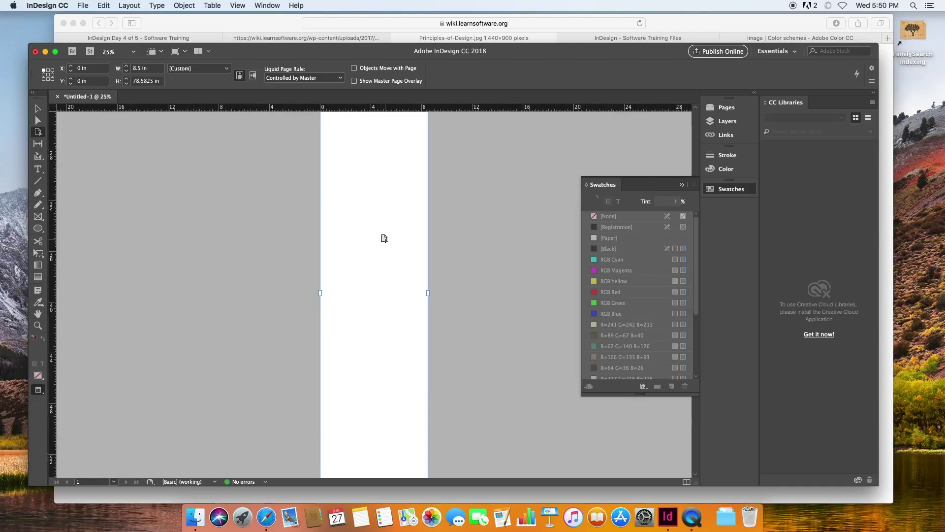
pyautogui.press('v')
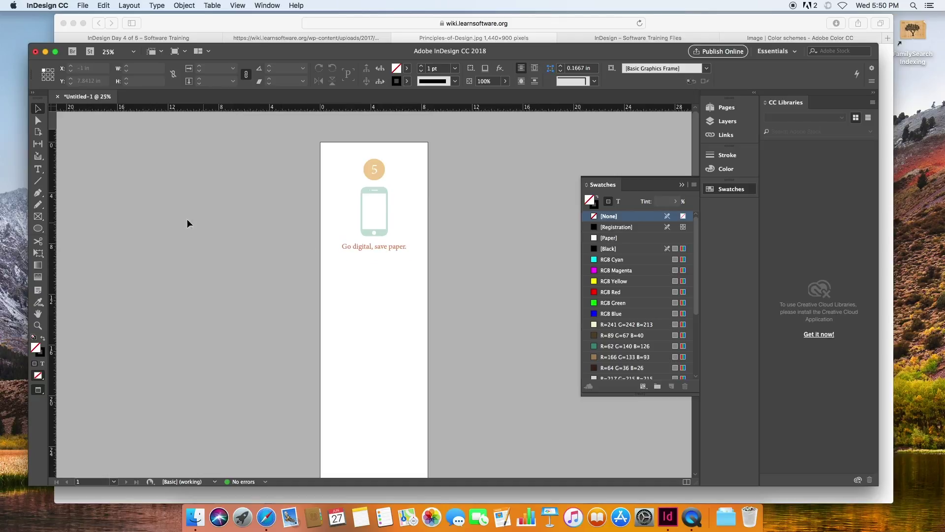
# - Draw a horizontal line about 8.6 in long across the page below the slogan, and check the divider style in the browser's reference infographic
pyautogui.click(38, 181)
pyautogui.moveTo(324, 260); pyautogui.dragTo(433, 264)
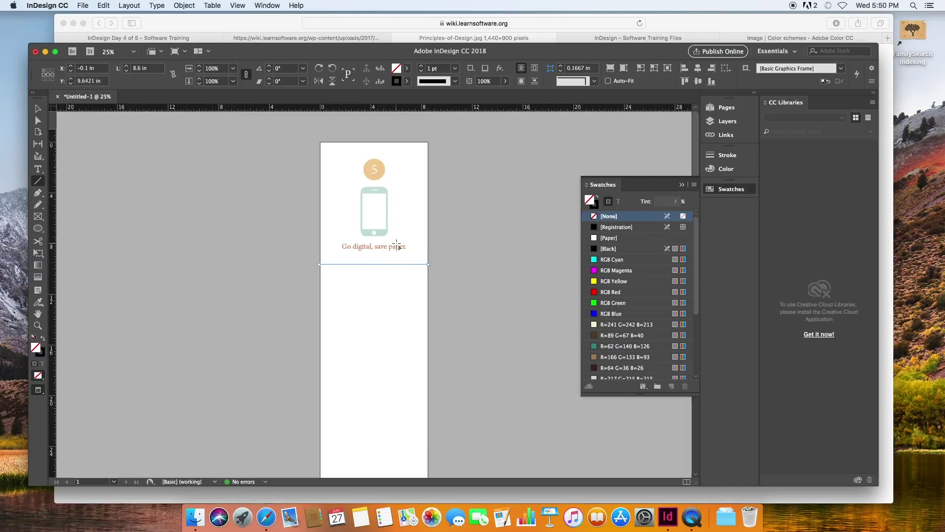
pyautogui.click(262, 498)
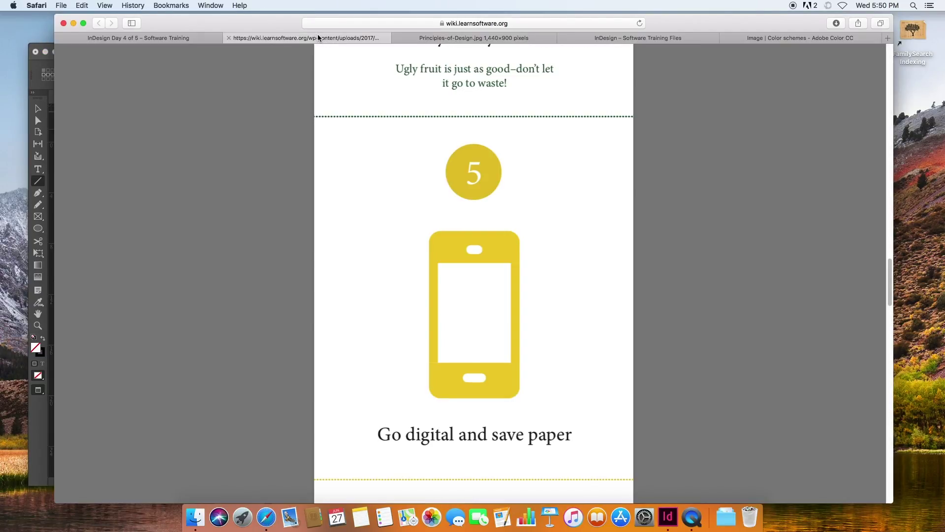
pyautogui.click(320, 38)
pyautogui.scroll(-3, 445, 125)
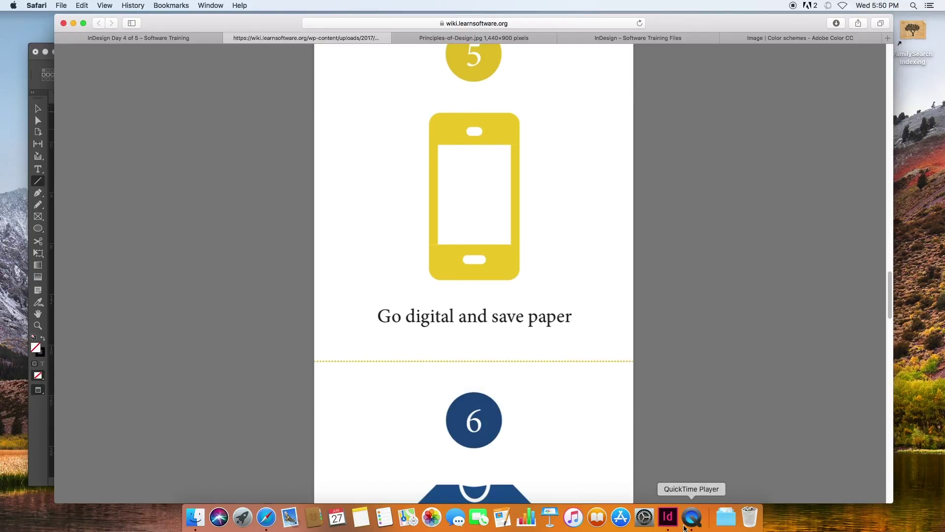
pyautogui.click(667, 517)
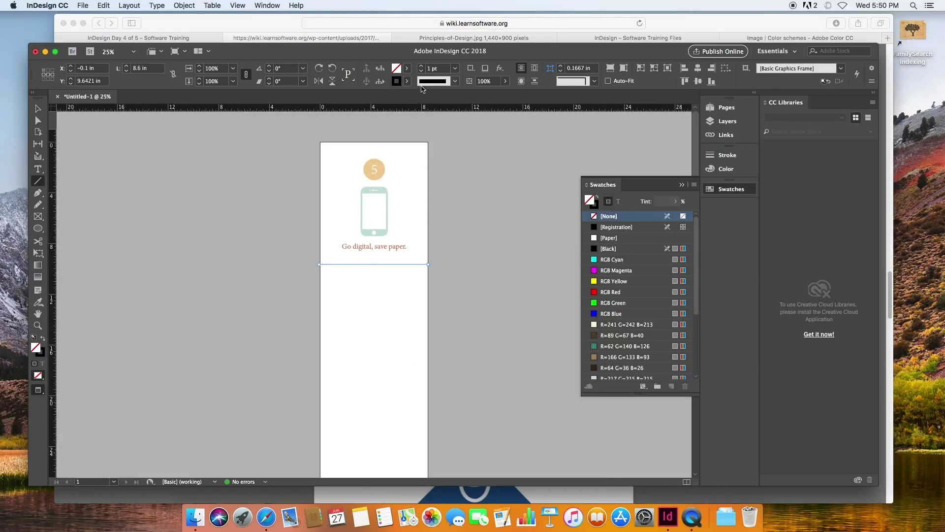
# - Set the divider line's stroke type to Japanese Dots and its weight to 6 pt
pyautogui.click(456, 81)
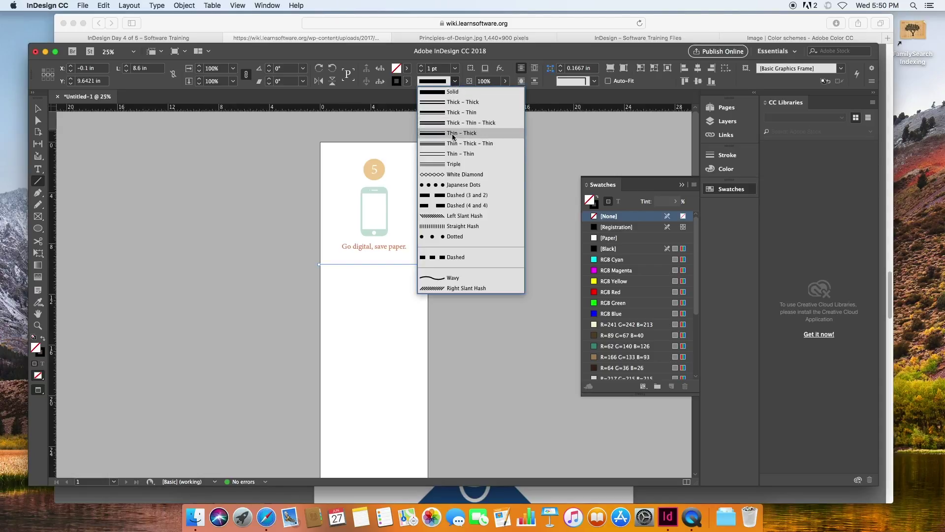
pyautogui.click(457, 185)
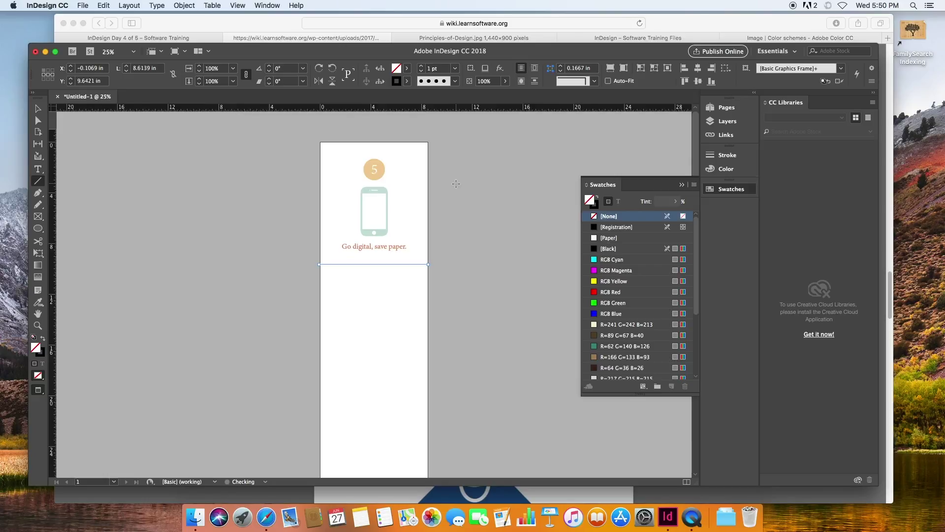
pyautogui.click(421, 66)
pyautogui.click(421, 66)
pyautogui.click(423, 65)
pyautogui.click(422, 66)
pyautogui.click(423, 65)
# - Colour the dotted line's stroke with the summer beach swatch R=144 G=200 B=216, deselect it and inspect it up close
pyautogui.click(407, 82)
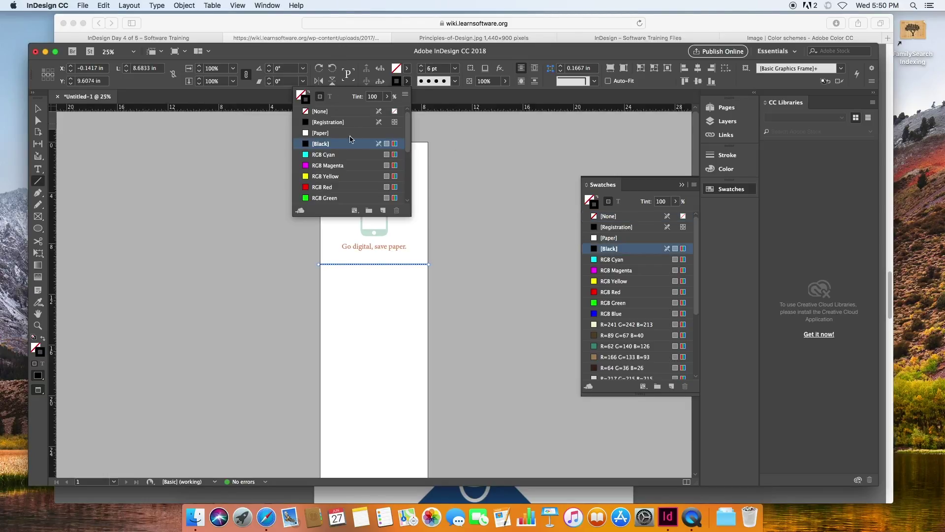
pyautogui.moveTo(409, 121); pyautogui.dragTo(409, 183)
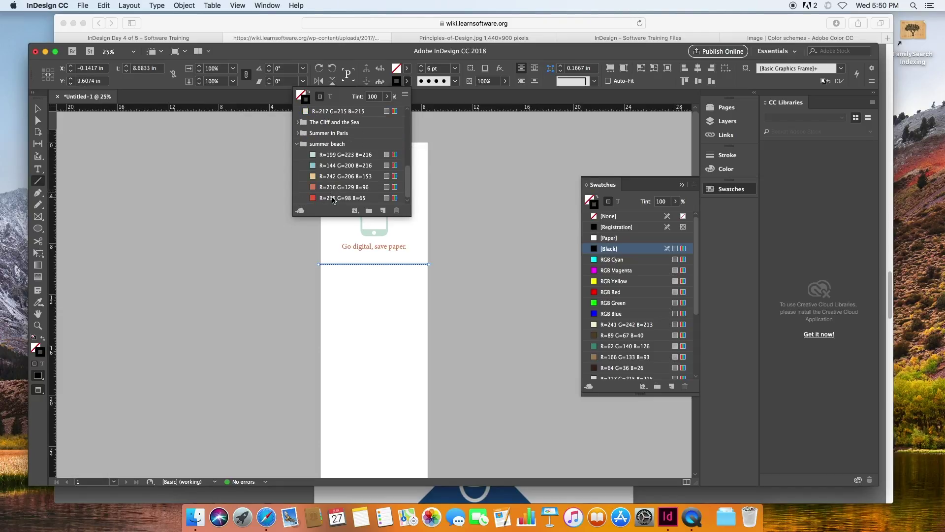
pyautogui.click(344, 165)
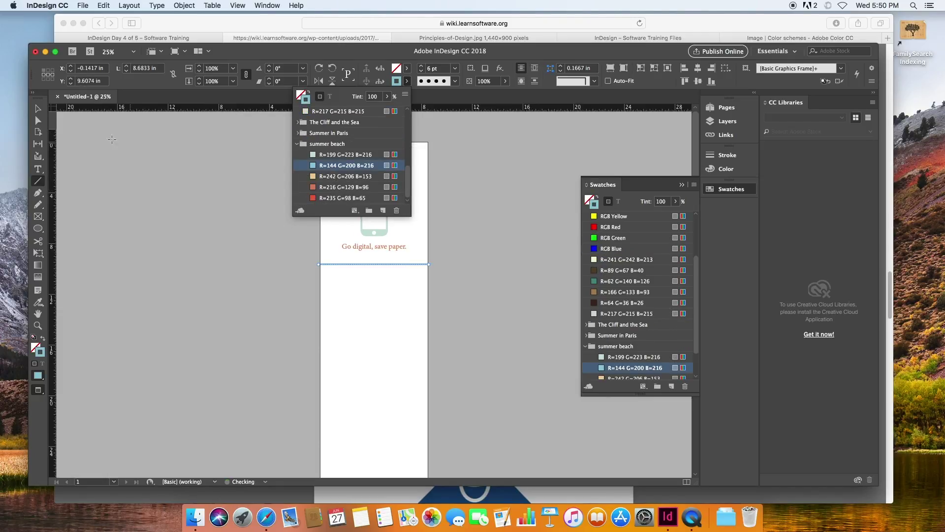
pyautogui.click(41, 109)
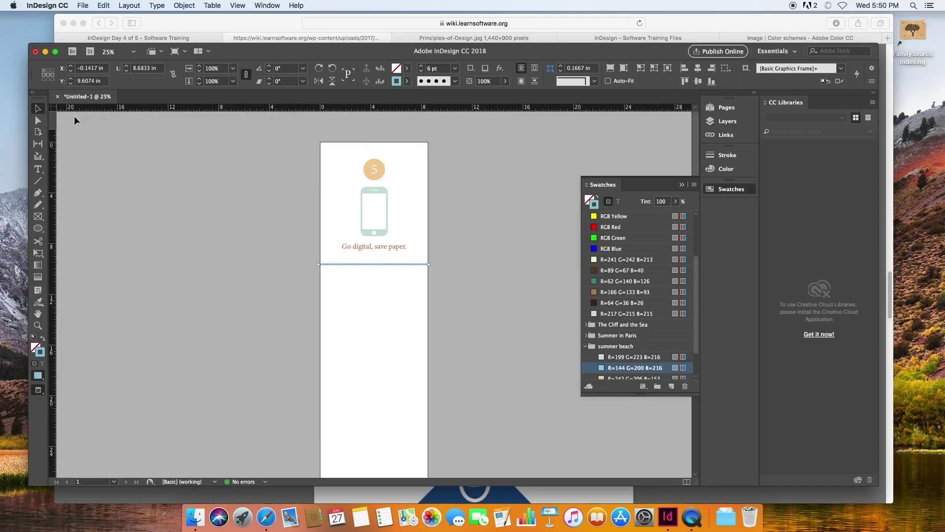
pyautogui.click(356, 239)
pyautogui.press('super+equal')
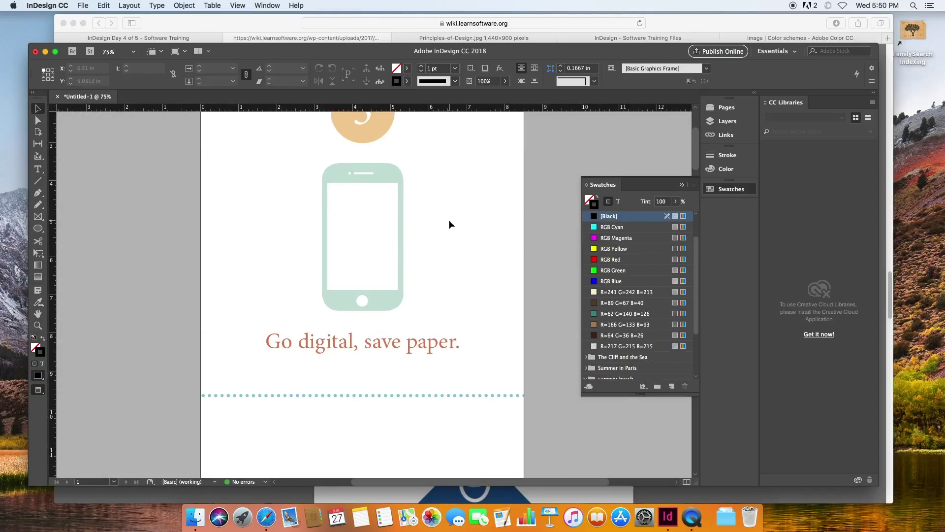
pyautogui.press('super+minus')
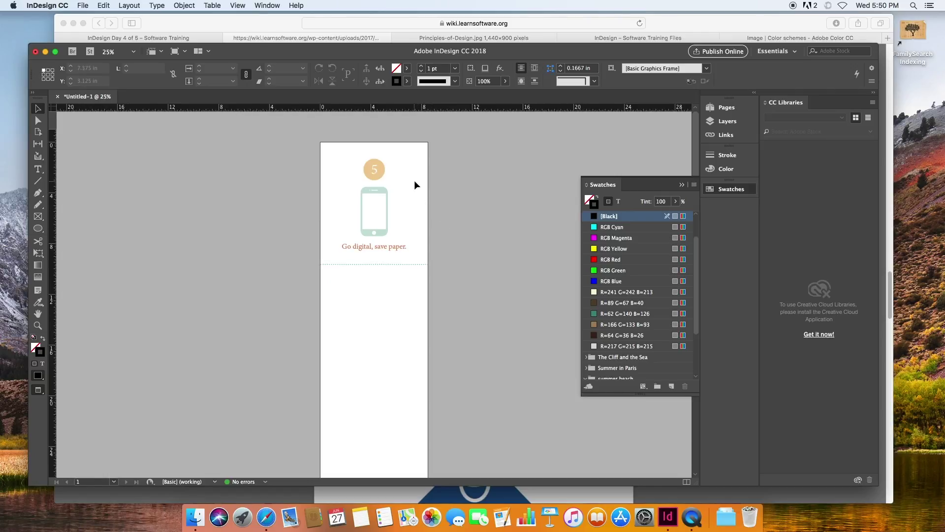
# - Copy the numbered circle, phone, slogan and dotted line twice down the page, at about Y 11.125 in and Y 20.54 in
pyautogui.moveTo(323, 147); pyautogui.dragTo(433, 291)
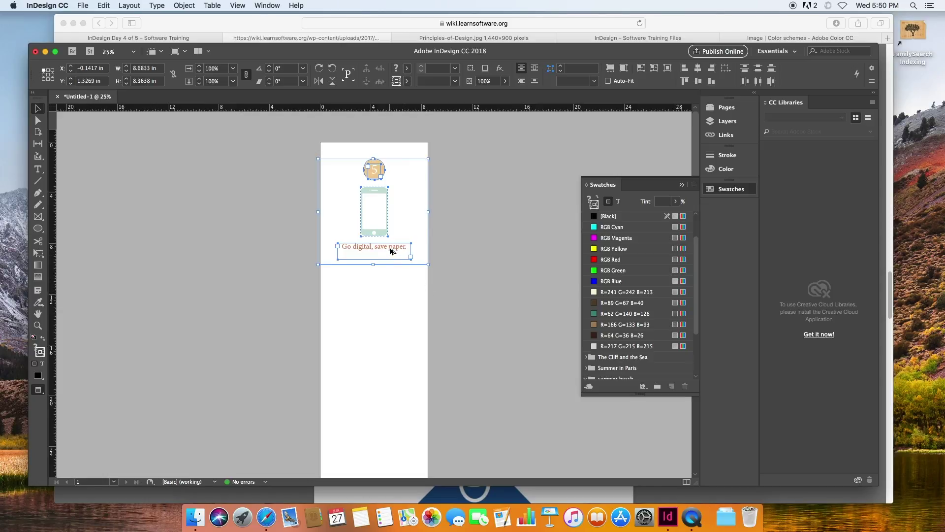
pyautogui.moveTo(391, 251); pyautogui.dragTo(386, 369)
pyautogui.scroll(-5, 400, 393)
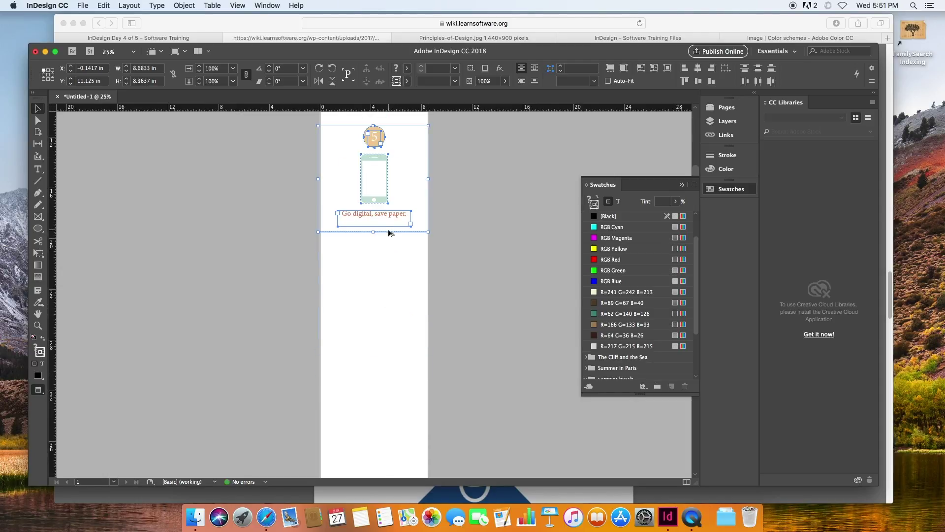
pyautogui.moveTo(382, 221); pyautogui.dragTo(389, 348)
pyautogui.scroll(2, 389, 350)
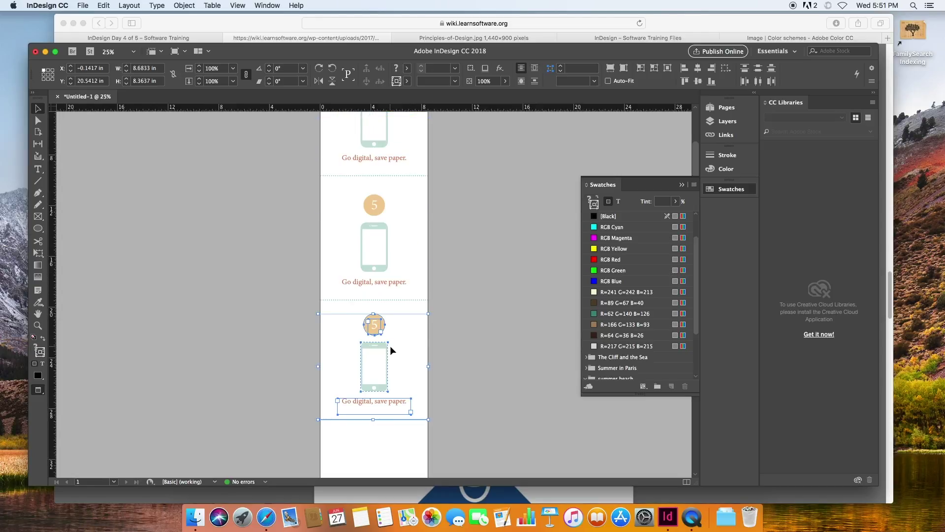
# - Add further copies of the whole section beneath the existing ones, placing the last at about Y 49.76 in
pyautogui.scroll(-6, 389, 348)
pyautogui.moveTo(378, 217); pyautogui.dragTo(386, 455)
pyautogui.scroll(-3, 397, 453)
pyautogui.moveTo(389, 370); pyautogui.dragTo(386, 397)
pyautogui.scroll(10, 388, 384)
pyautogui.click(365, 329)
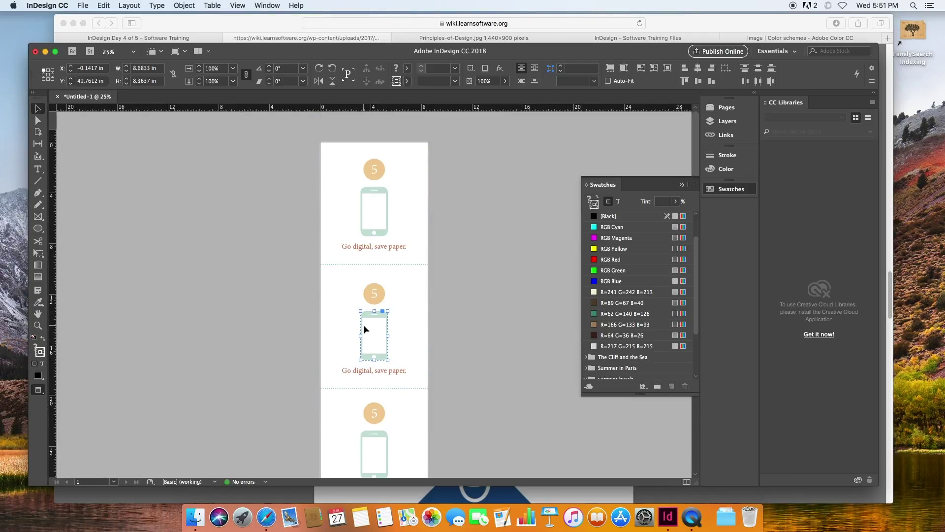
pyautogui.click(380, 369)
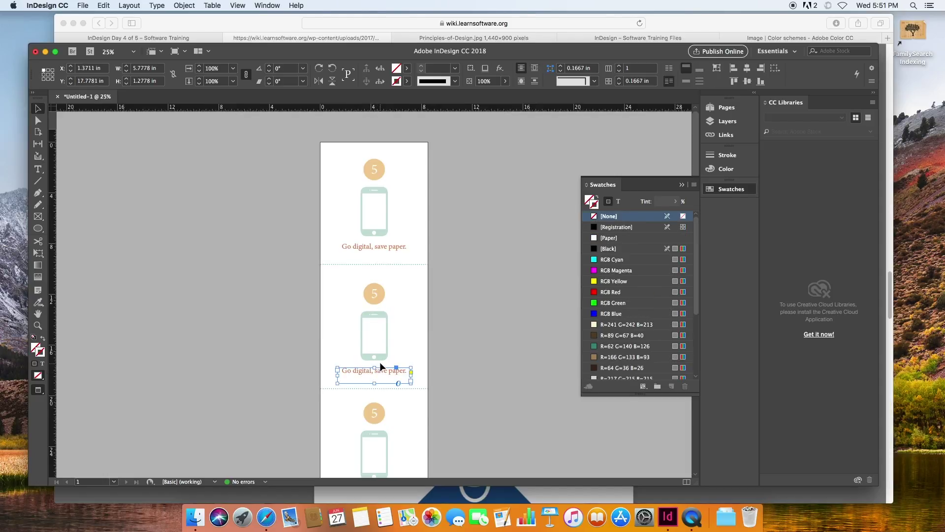
pyautogui.scroll(-6, 382, 421)
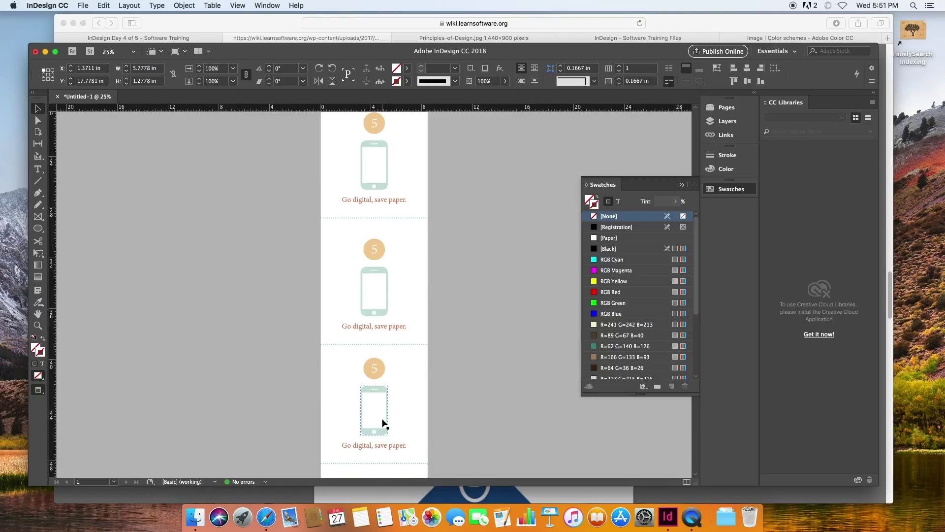
pyautogui.scroll(6, 382, 419)
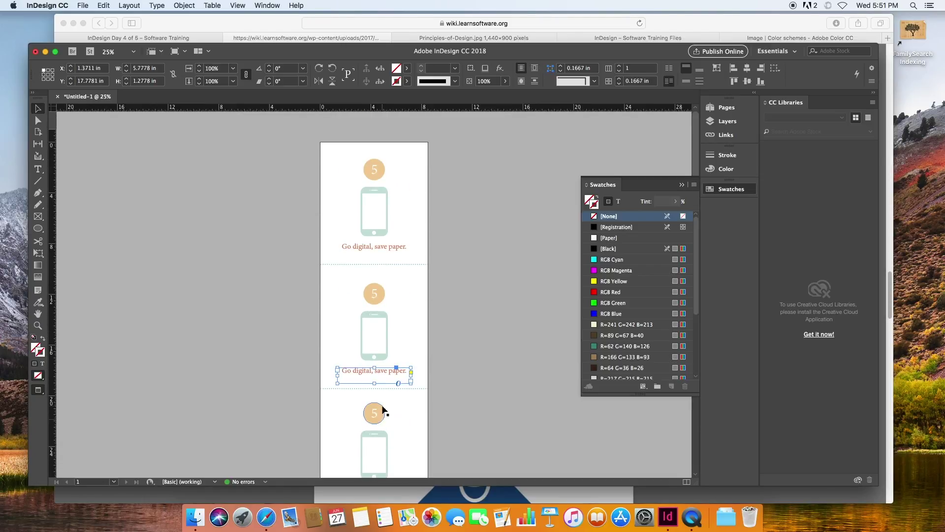
# - Change the number in the second section's circle to 6 and in the third section's circle to 7
pyautogui.doubleClick(377, 294)
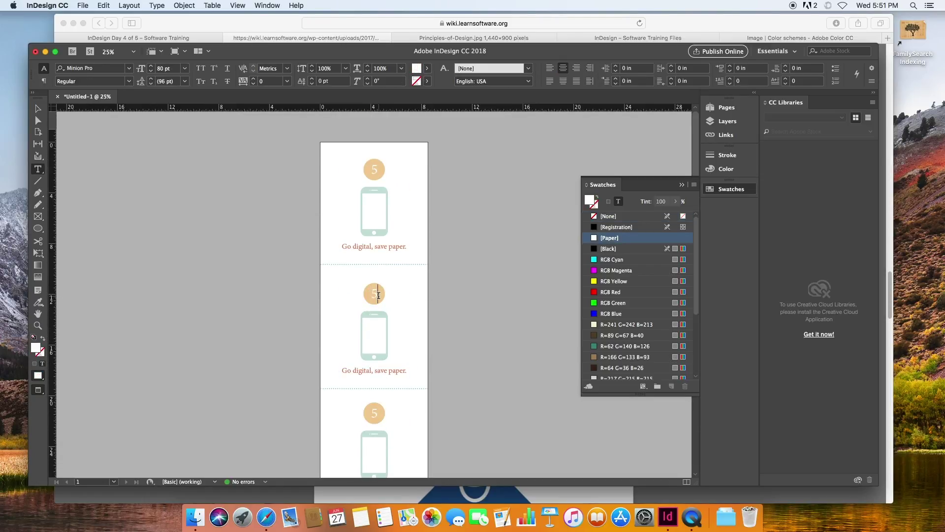
pyautogui.doubleClick(378, 296)
pyautogui.write('6')
pyautogui.moveTo(376, 408); pyautogui.dragTo(369, 412)
pyautogui.press('BackSpace')
pyautogui.write('7')
# - Fill the number 6 circle with the summer beach swatch R=144 G=200 B=216
pyautogui.click(38, 109)
pyautogui.click(375, 296)
pyautogui.scroll(-5, 599, 331)
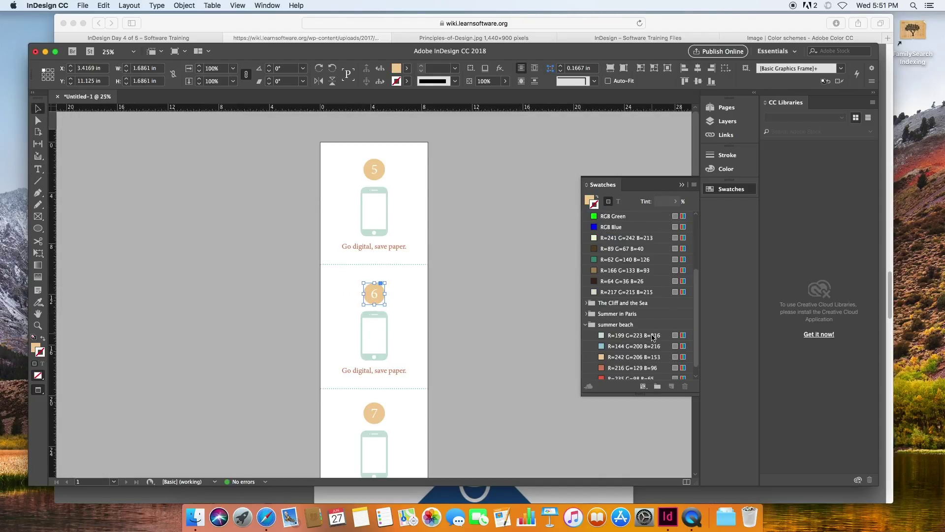
pyautogui.click(615, 341)
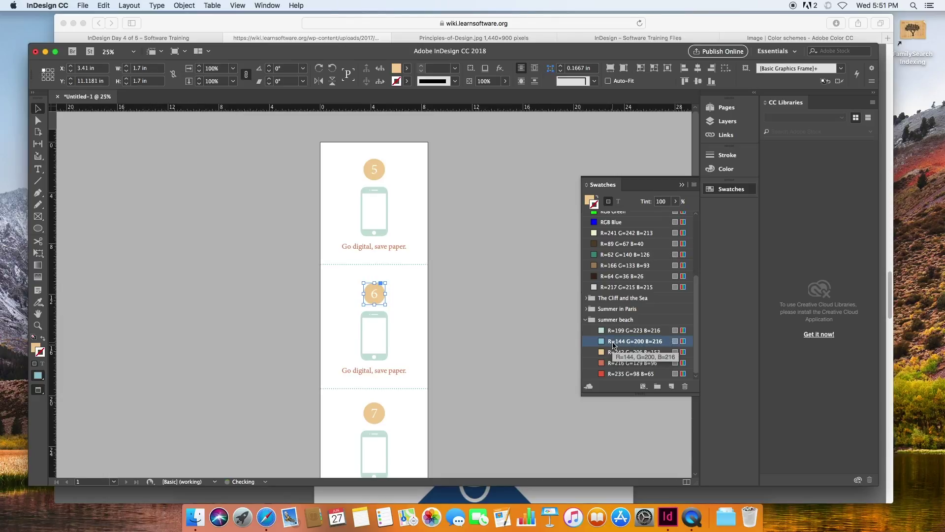
# - Switch to the browser and review the icons, slogans and colours of sections 6 to 10 in the reference infographic
pyautogui.click(393, 372)
pyautogui.scroll(-3, 394, 374)
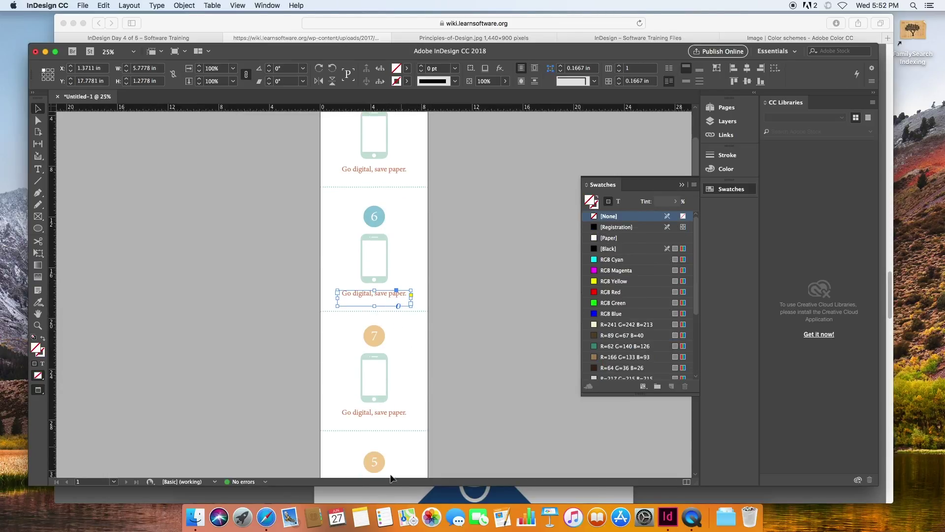
pyautogui.click(374, 499)
pyautogui.scroll(-6, 482, 260)
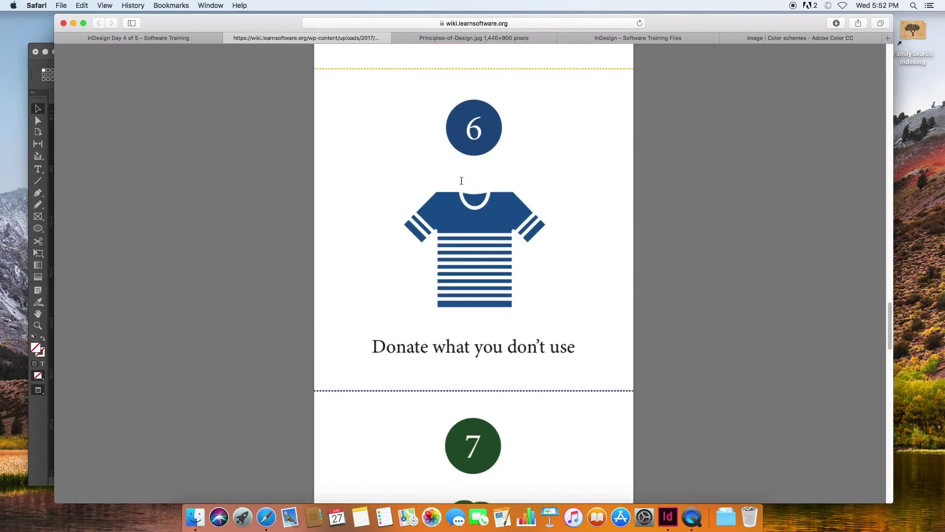
pyautogui.scroll(-6, 508, 272)
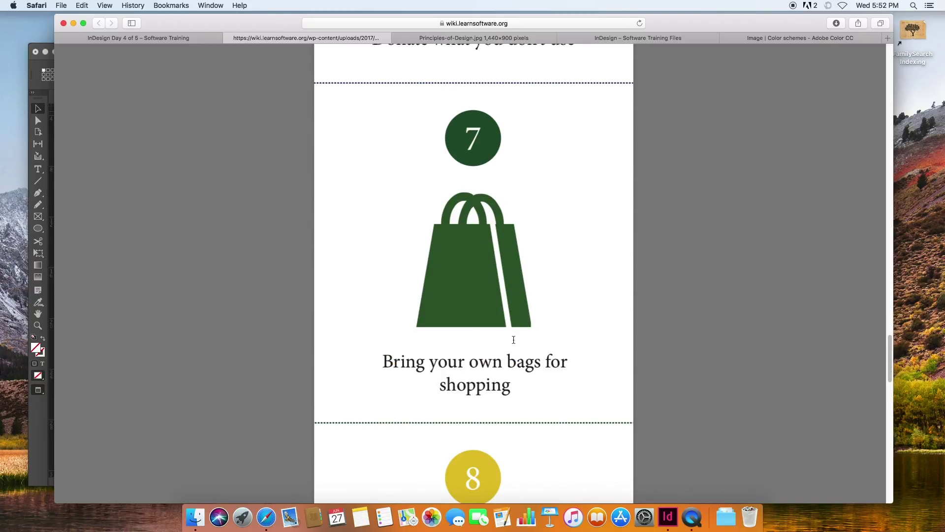
pyautogui.scroll(-20, 513, 340)
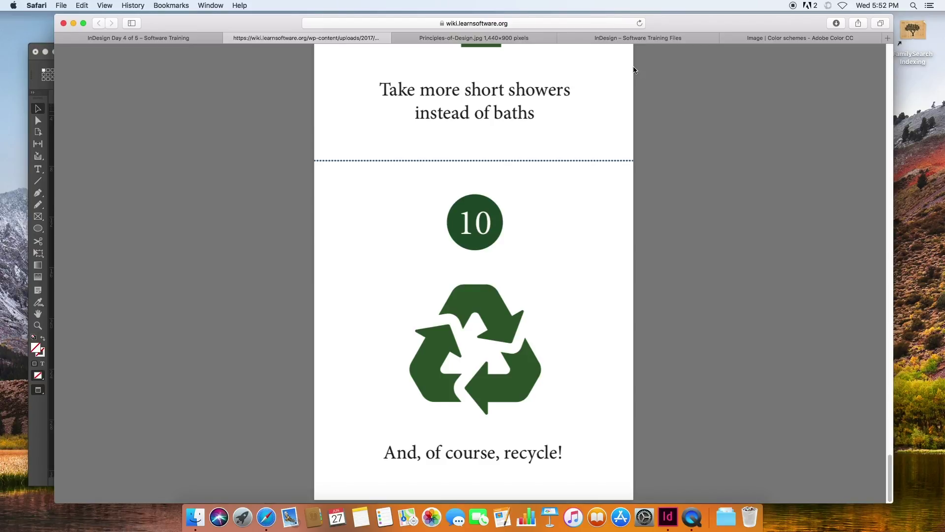
pyautogui.click(501, 40)
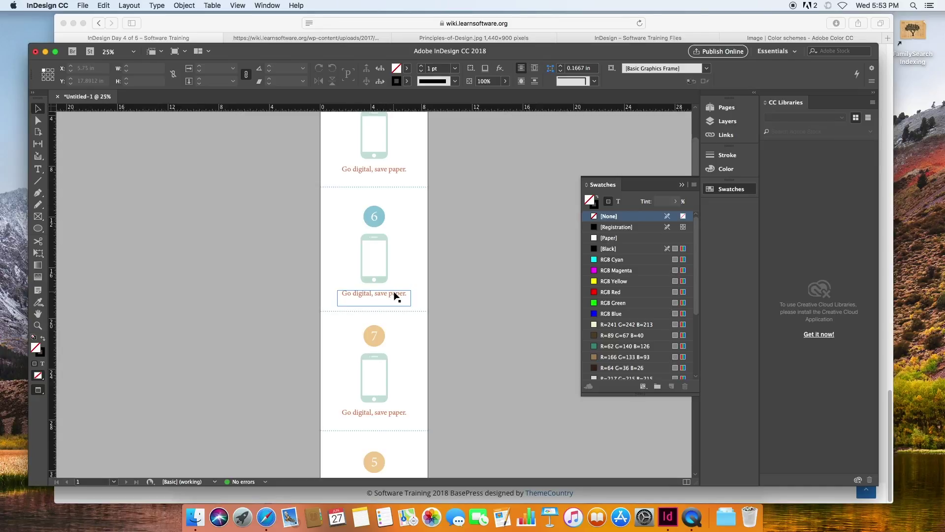
# - Recolour the number 6 circle's fill to R=63 G=241 B=240 with the Color Picker, and save that colour as a new swatch
pyautogui.click(38, 301)
pyautogui.press('v')
pyautogui.click(366, 218)
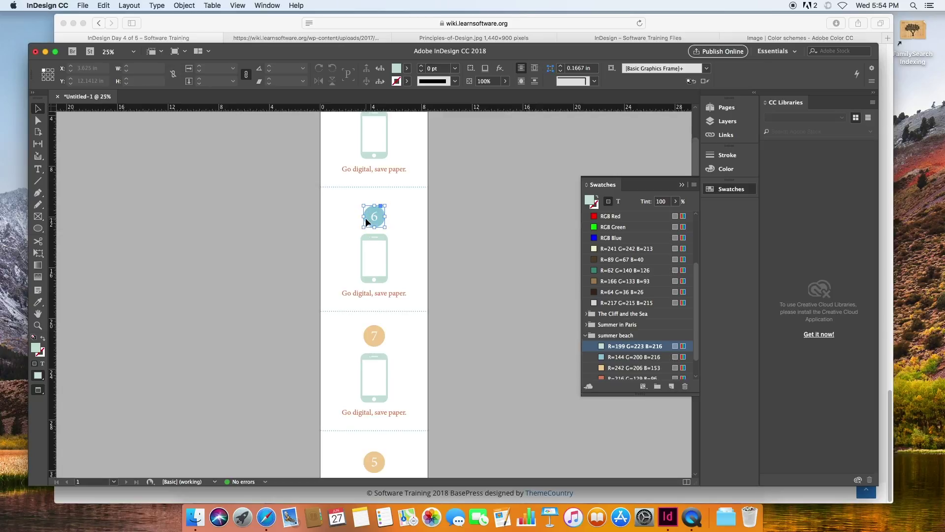
pyautogui.doubleClick(35, 347)
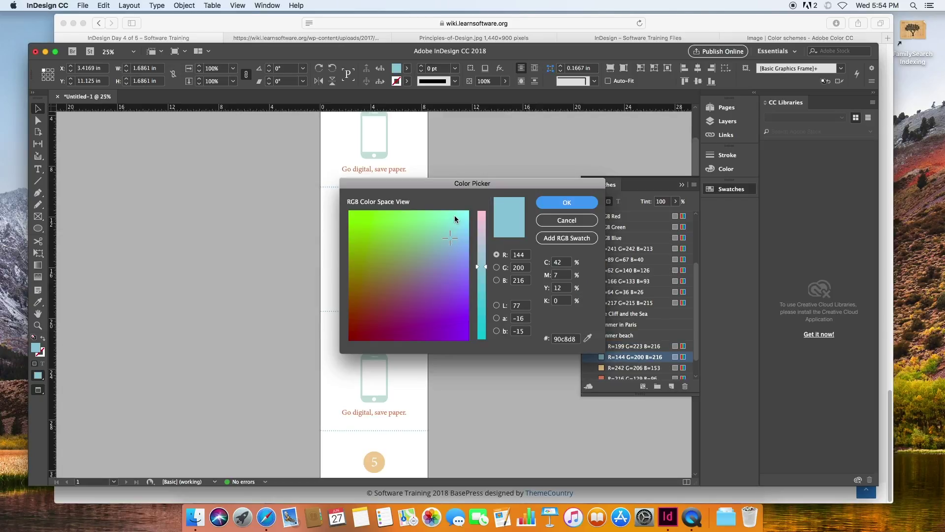
pyautogui.moveTo(456, 219); pyautogui.dragTo(462, 217)
pyautogui.moveTo(482, 267); pyautogui.dragTo(484, 310)
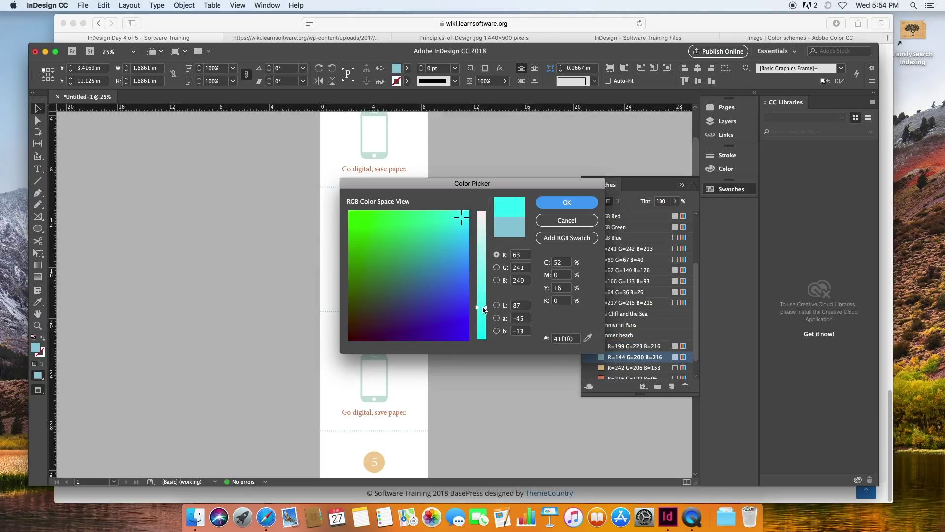
pyautogui.click(546, 205)
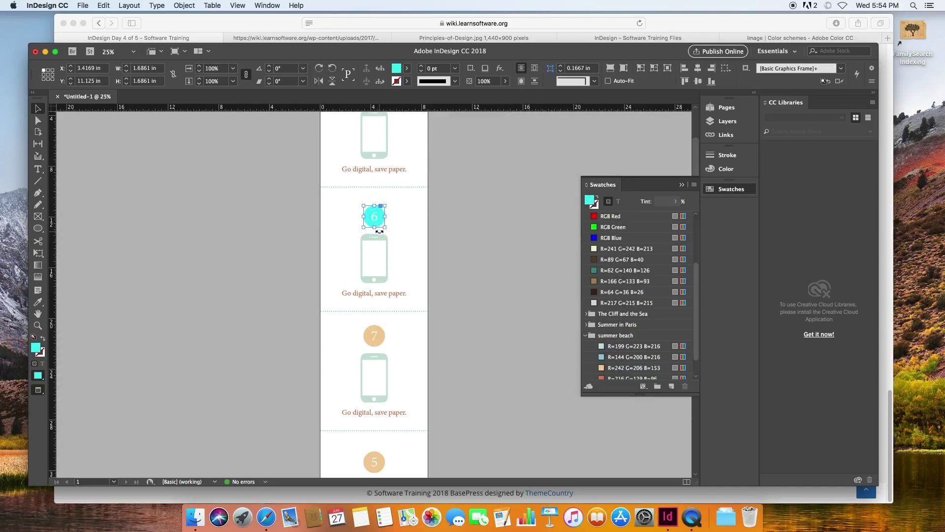
pyautogui.click(672, 387)
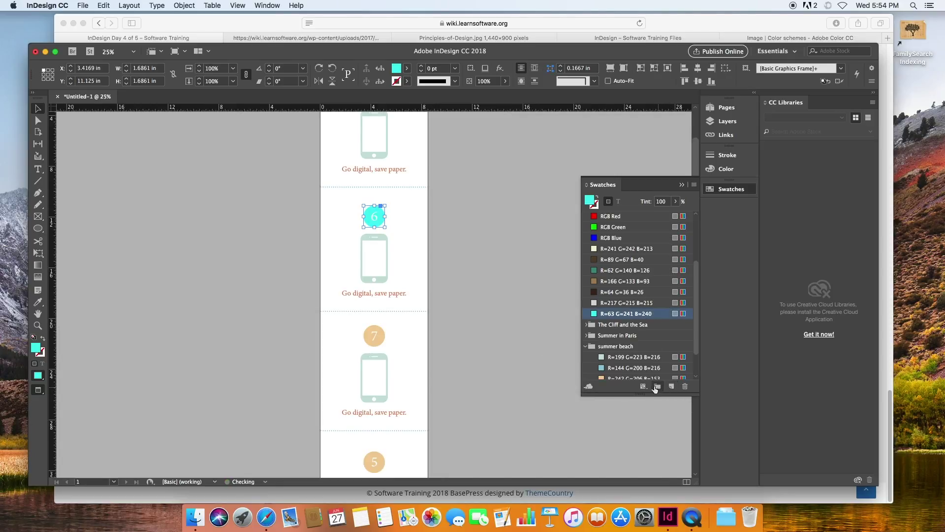
# - Rename the R=63 G=241 B=240 swatch as Aqua
pyautogui.click(622, 317)
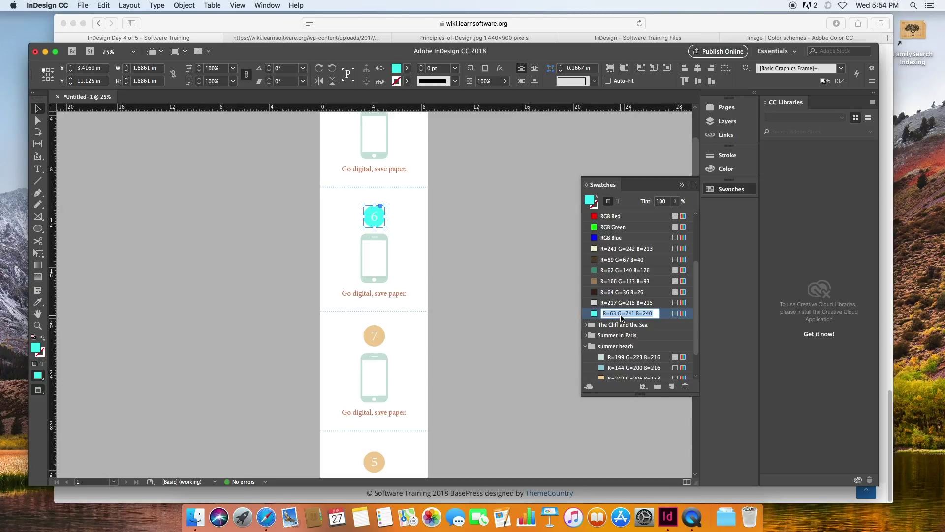
pyautogui.write('Aqua')
pyautogui.press('Return')
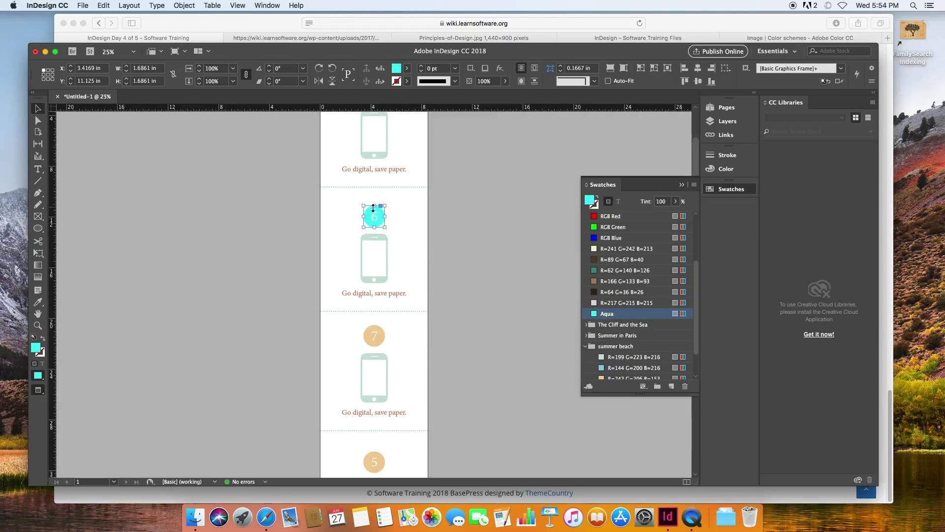
# - Recolour the word "digital," in section 7's slogan with the Aqua swatch
pyautogui.click(375, 463)
pyautogui.click(369, 411)
pyautogui.doubleClick(366, 412)
pyautogui.doubleClick(365, 412)
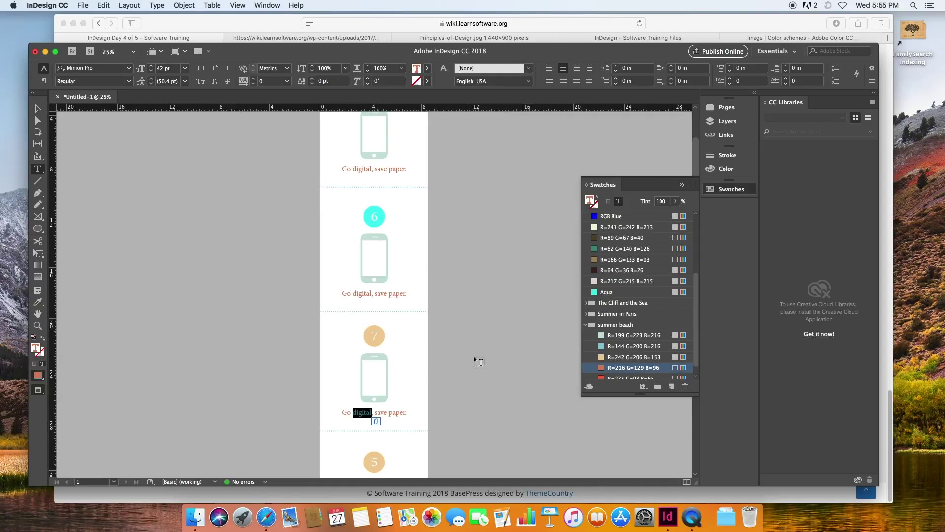
pyautogui.click(607, 292)
pyautogui.click(402, 419)
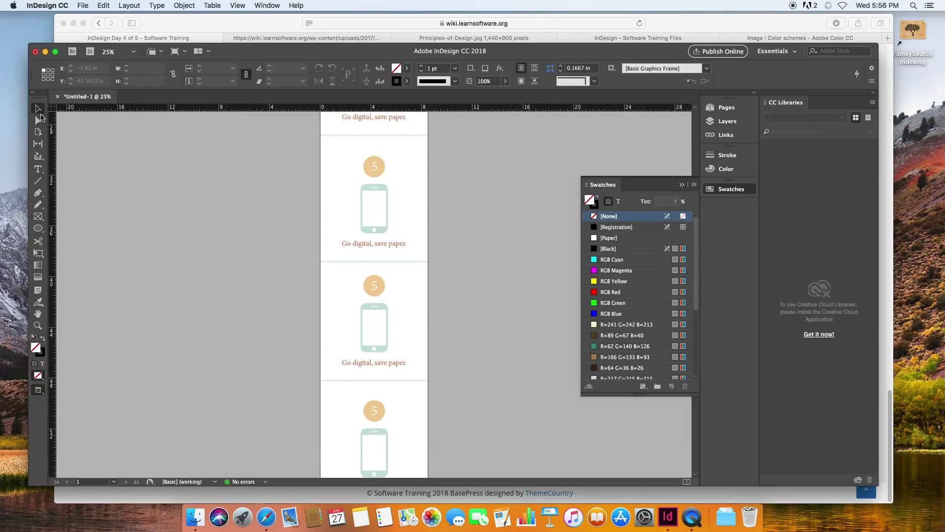
# - Place avocadorecolored.ai from the Saving the world folder in the blank area below the last section, about 5.88 by 6.13 in
pyautogui.scroll(-5, 230, 304)
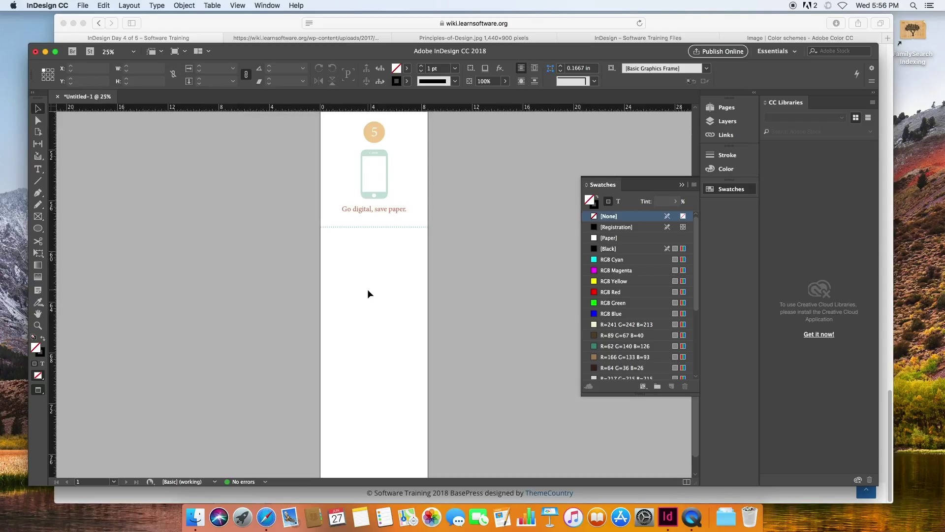
pyautogui.press('super+d')
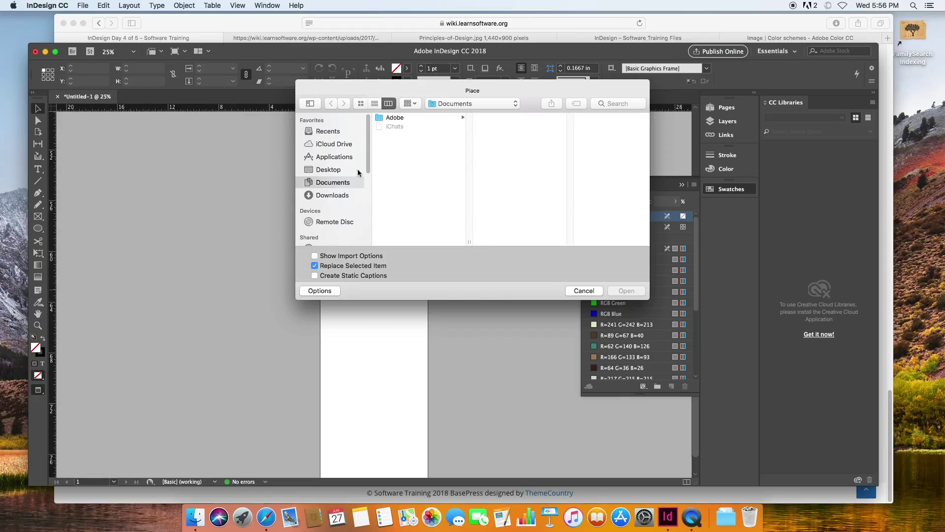
pyautogui.click(339, 195)
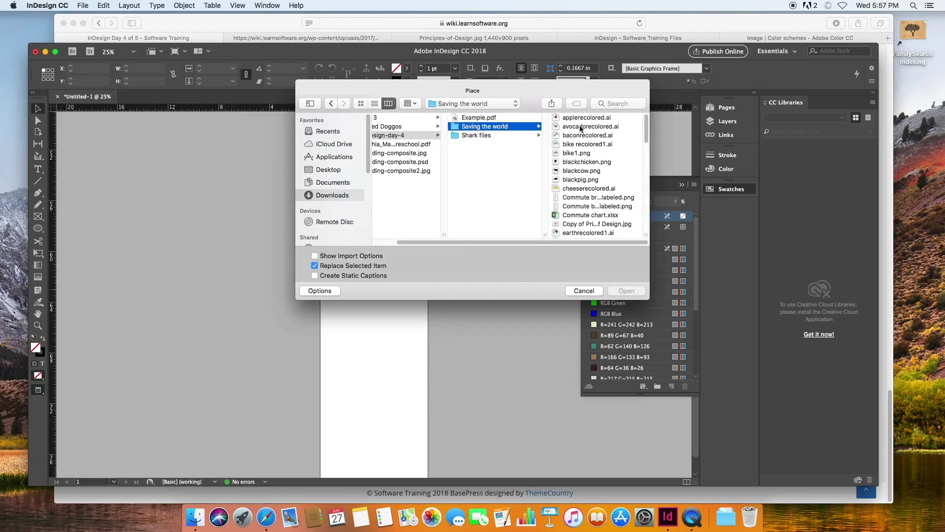
pyautogui.click(581, 127)
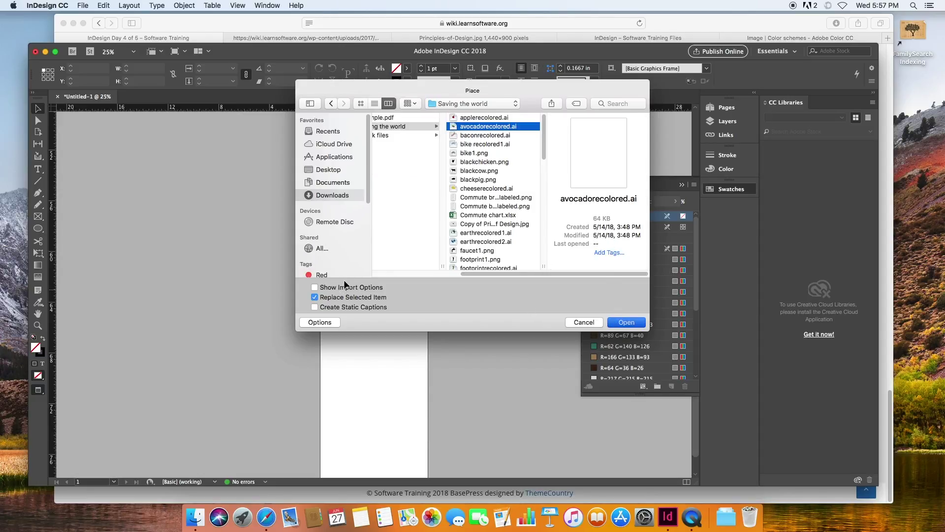
pyautogui.press('Return')
pyautogui.moveTo(348, 252); pyautogui.dragTo(413, 328)
pyautogui.press('super+equal')
pyautogui.press('super+equal')
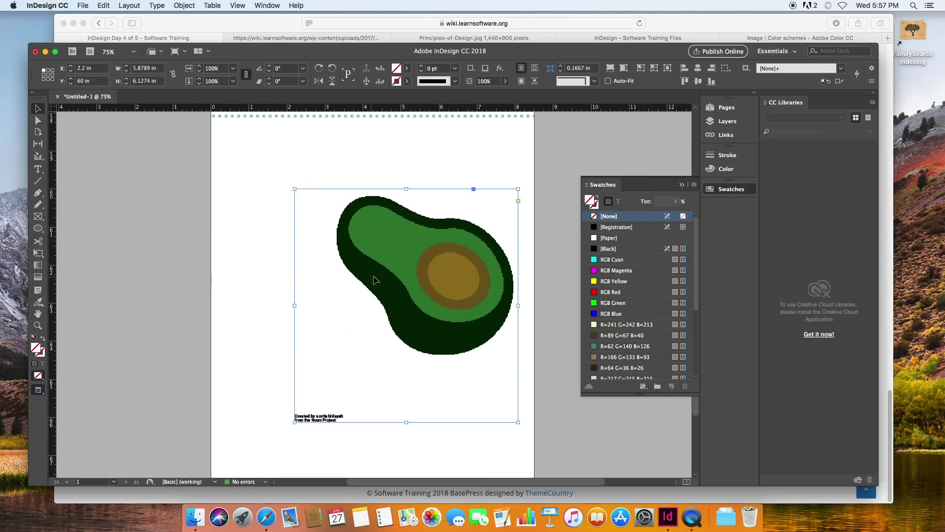
pyautogui.press('super+minus')
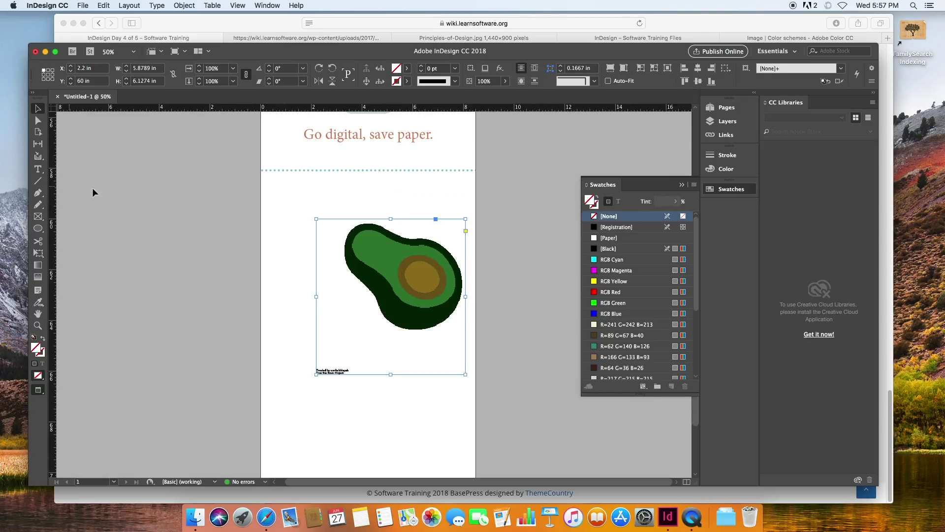
# - Draw an ellipse about 1.76 by 1.68 in just above the avocado and set its stroke to None
pyautogui.moveTo(365, 260)
pyautogui.press('l')
pyautogui.moveTo(345, 183); pyautogui.dragTo(392, 225)
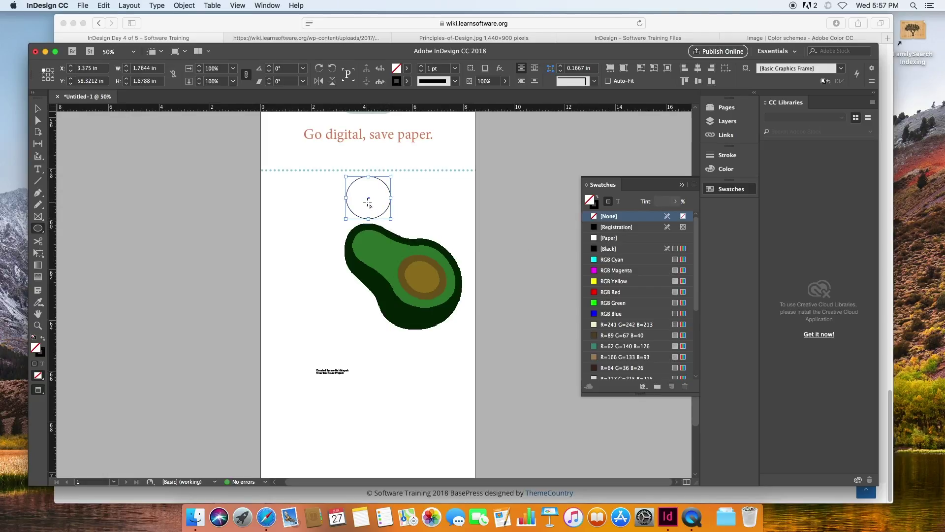
pyautogui.click(408, 80)
pyautogui.click(386, 111)
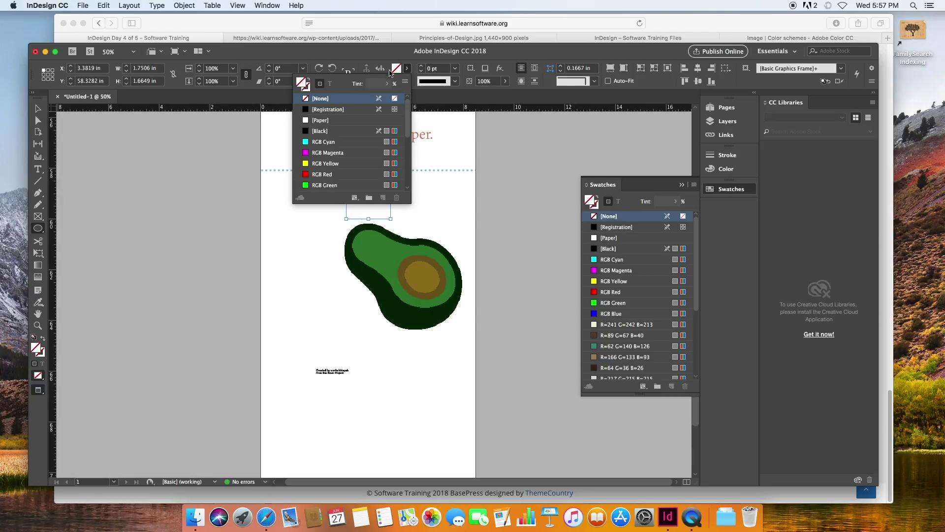
# - Fill the ellipse with the avocado's dark green rind colour using the Eyedropper Tool
pyautogui.click(407, 69)
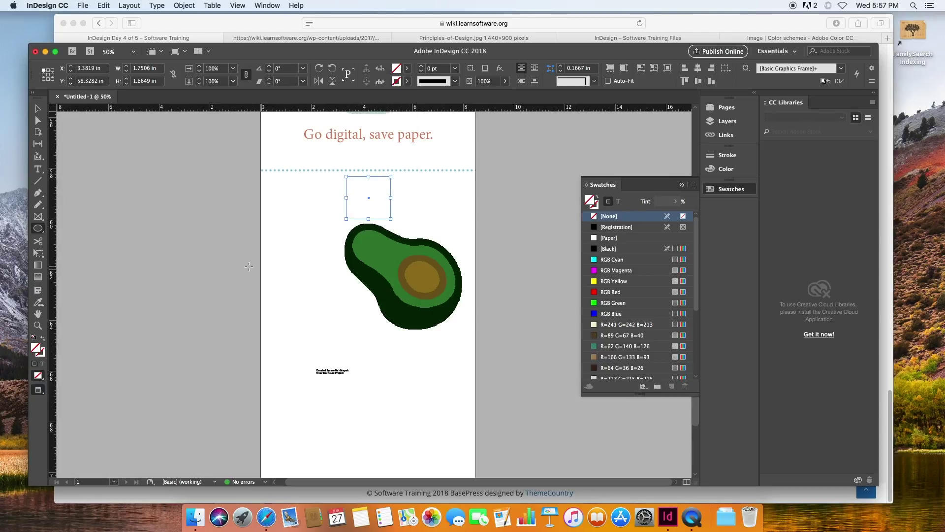
pyautogui.click(43, 355)
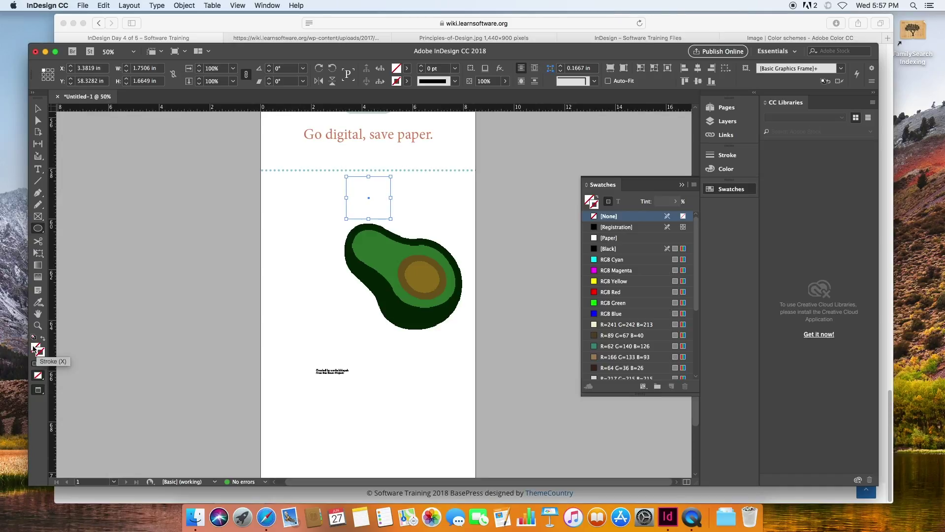
pyautogui.click(34, 348)
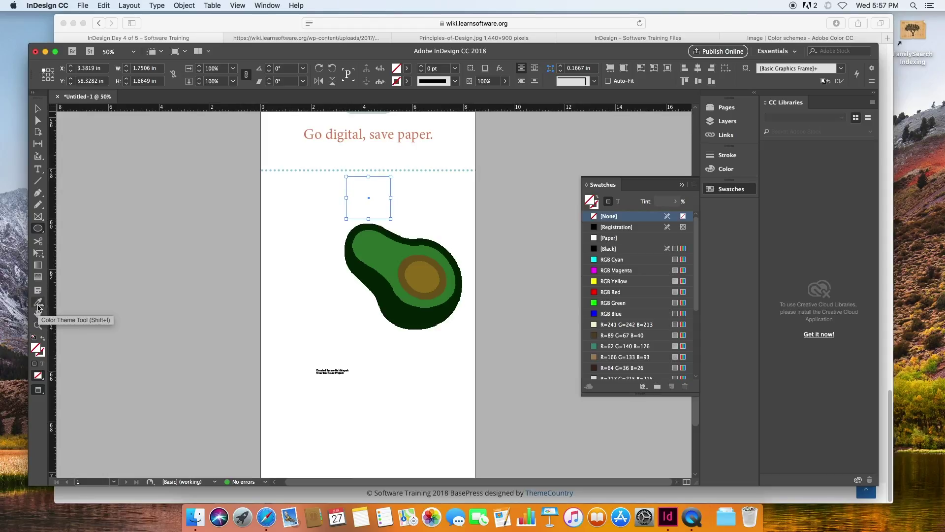
pyautogui.click(39, 304)
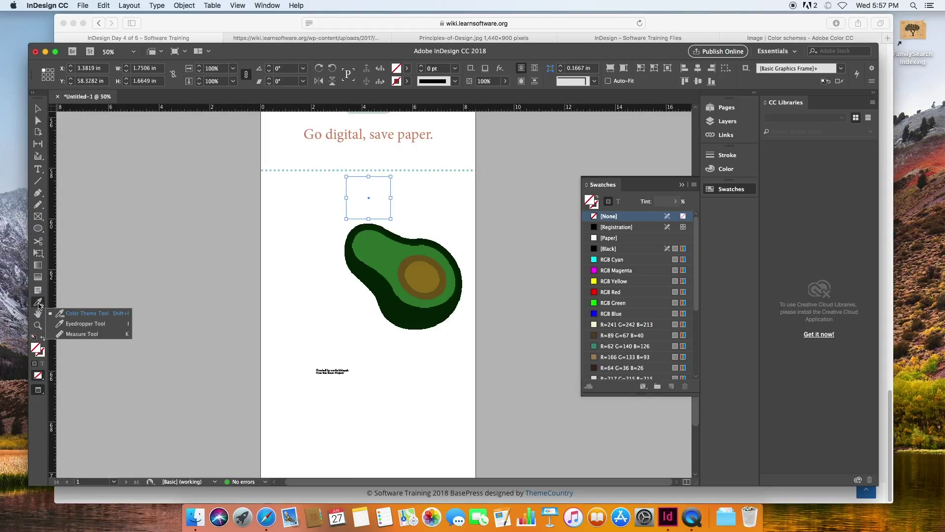
pyautogui.click(88, 325)
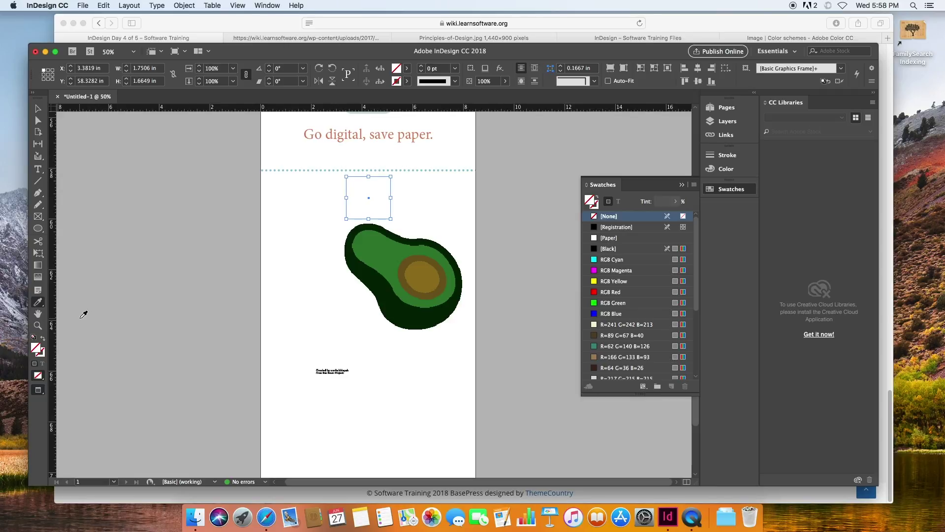
pyautogui.click(370, 277)
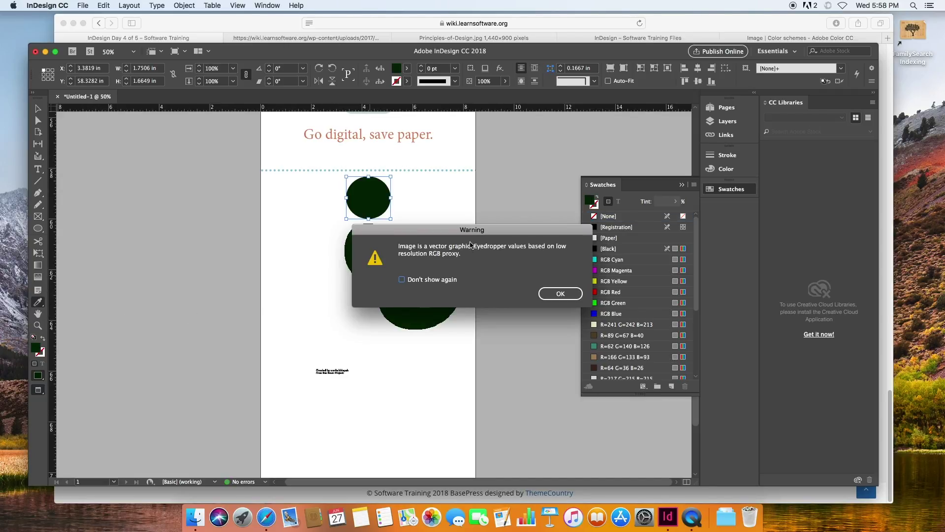
pyautogui.click(556, 294)
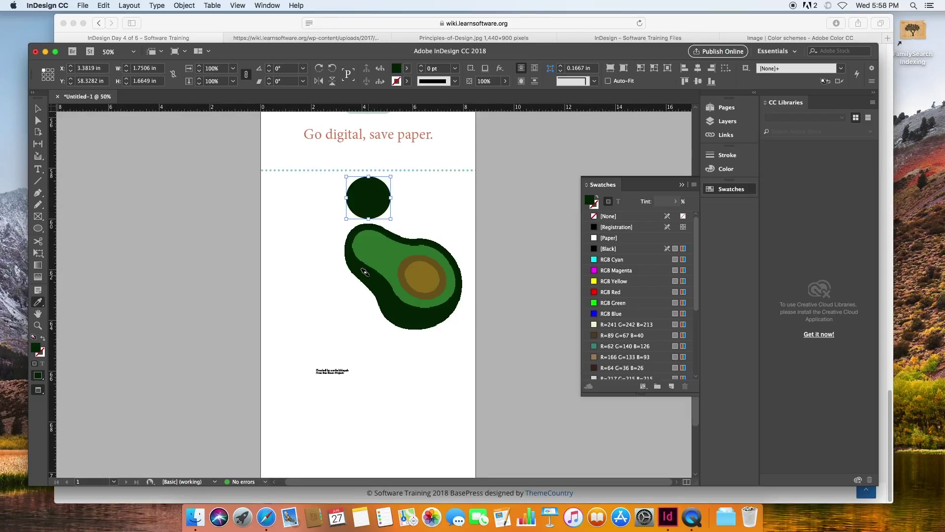
# - Add the sampled dark green fill to the swatches and name the new swatch Avocado
pyautogui.rightClick(36, 353)
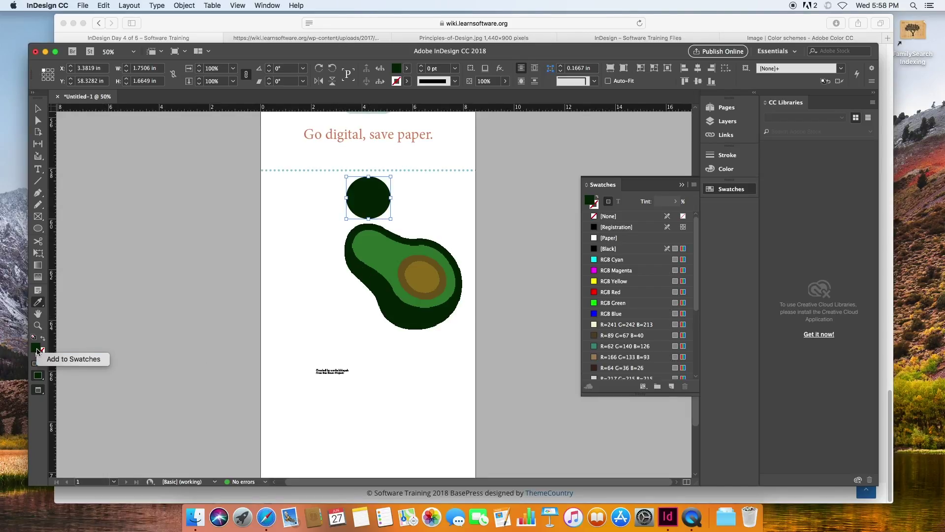
pyautogui.click(49, 359)
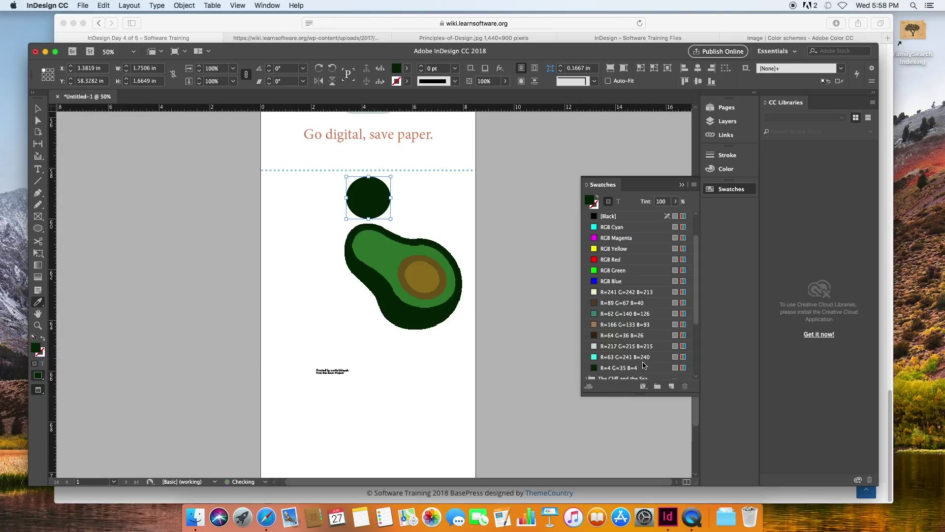
pyautogui.click(624, 370)
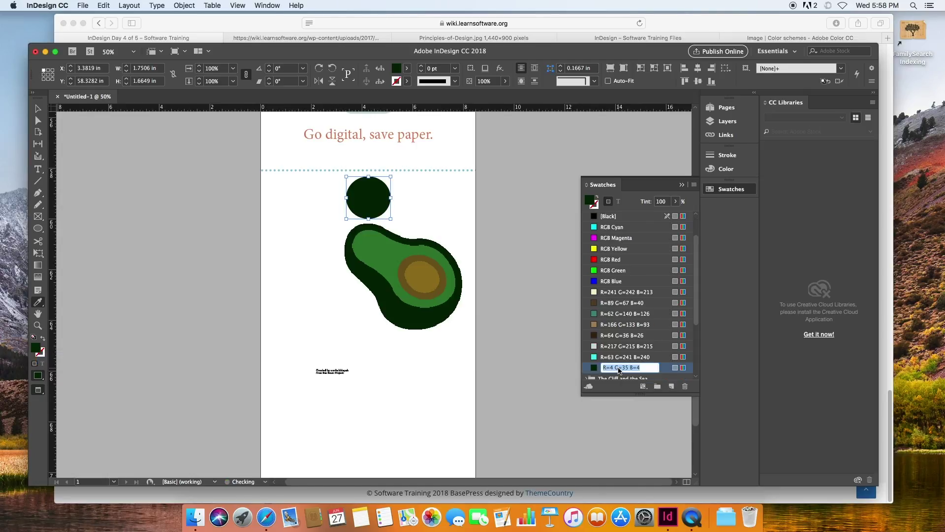
pyautogui.write('Avocad')
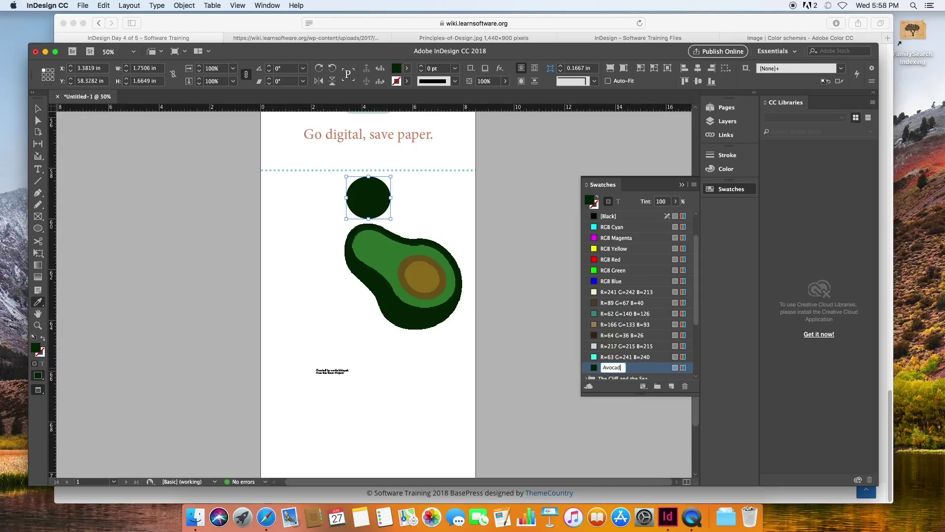
pyautogui.write('o')
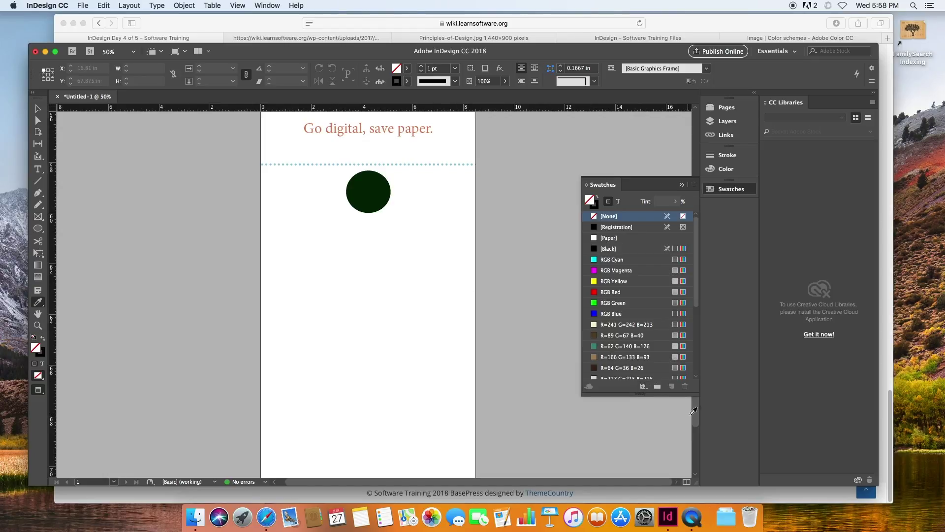
# - Switch to Finder and preview phone1.png in the Saving the world folder
pyautogui.scroll(5, 703, 354)
pyautogui.scroll(15, 704, 355)
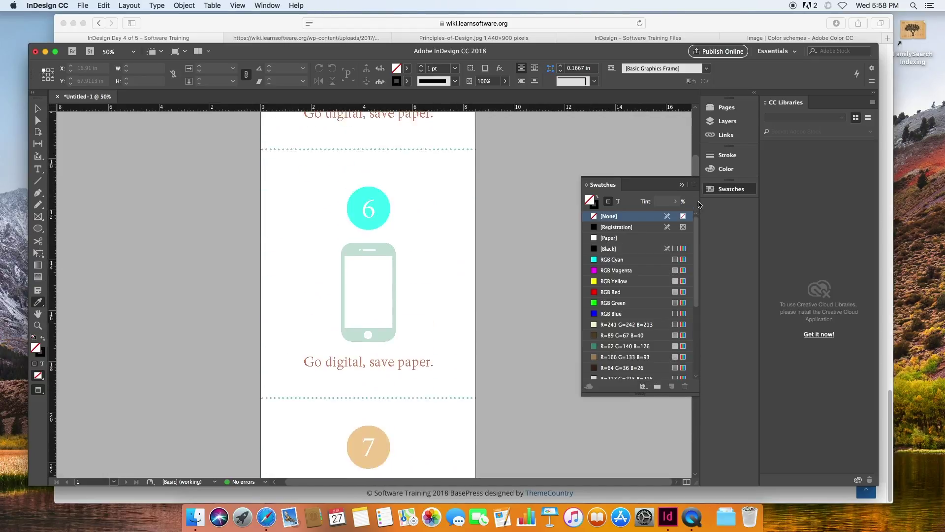
pyautogui.moveTo(695, 157)
pyautogui.mouseDown()
pyautogui.moveTo(688, 462)
pyautogui.moveTo(694, 160)
pyautogui.mouseUp()
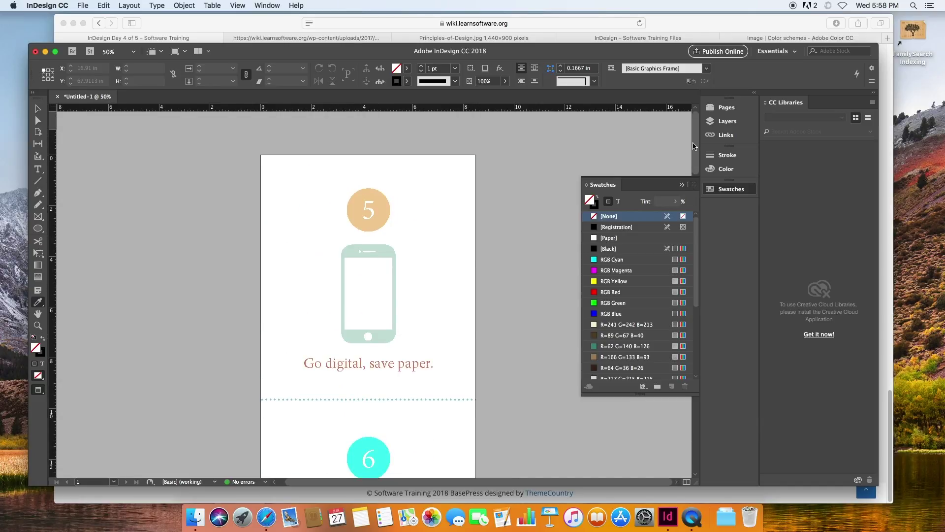
pyautogui.click(194, 518)
pyautogui.click(494, 232)
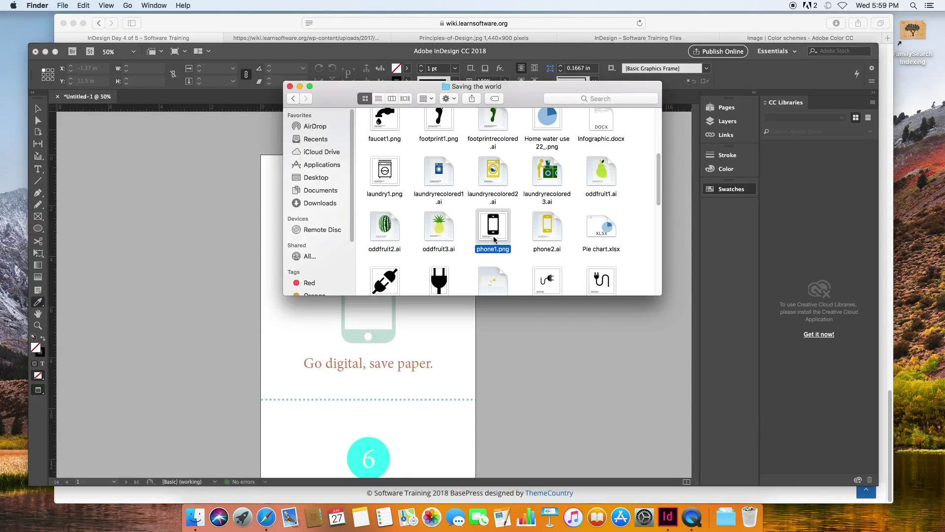
pyautogui.press('space')
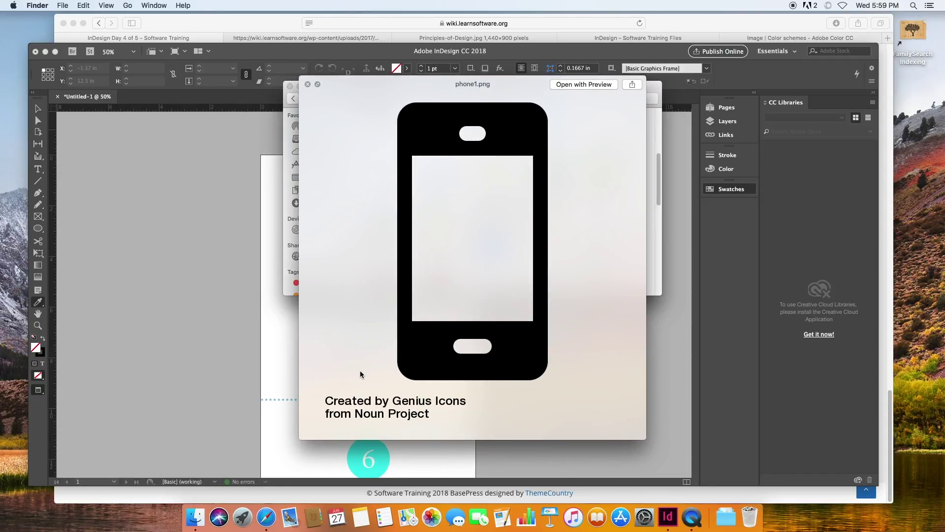
pyautogui.press('space')
# - Switch to Safari and open thenounproject.com in a new browser tab
pyautogui.moveTo(790, 30); pyautogui.dragTo(789, 37)
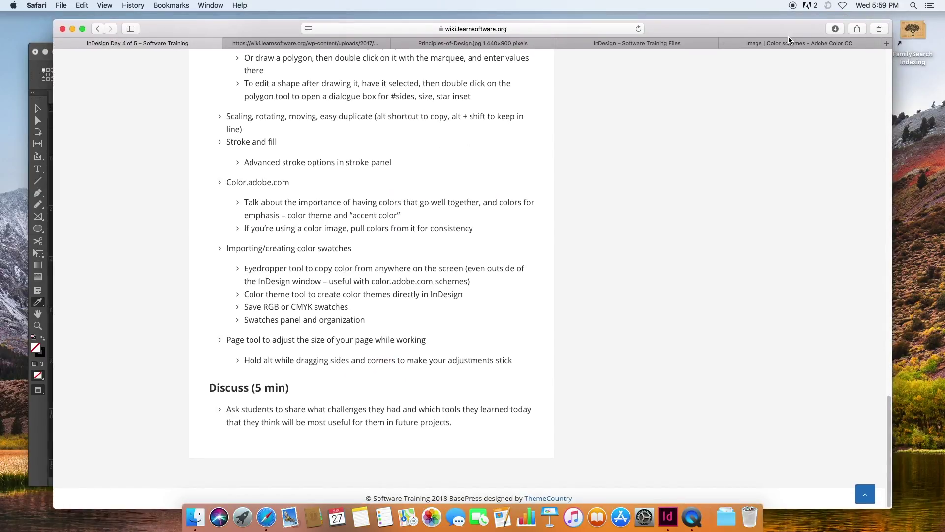
pyautogui.click(789, 38)
pyautogui.press('super+t')
pyautogui.write('thenounproject')
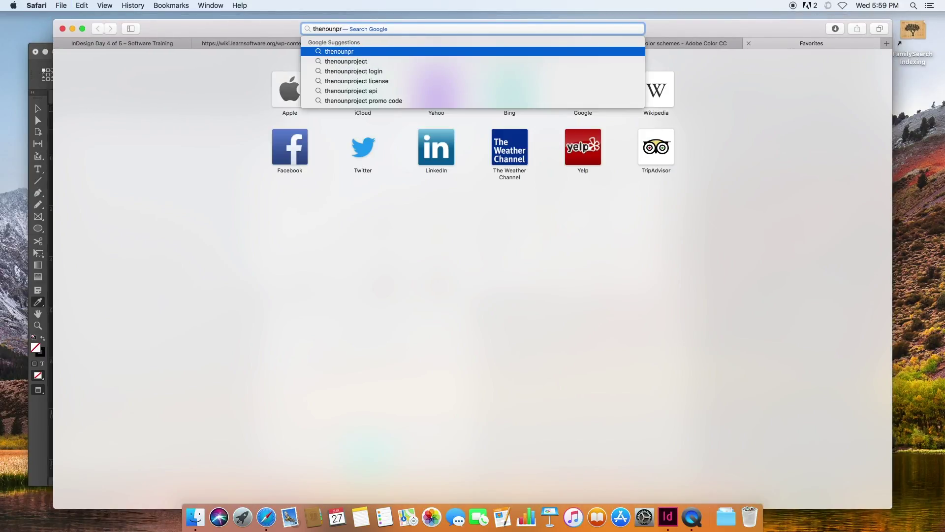
pyautogui.press('Down')
pyautogui.write('.co')
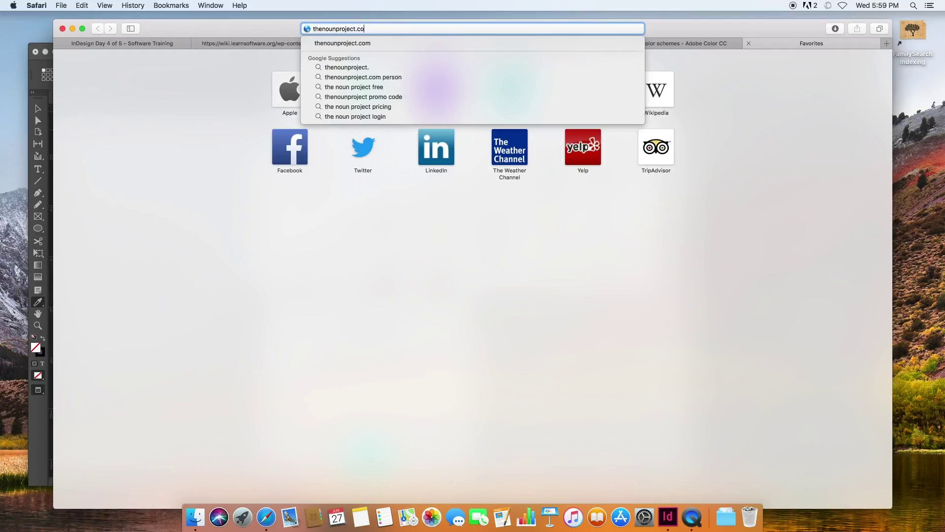
pyautogui.write('m')
pyautogui.press('Return')
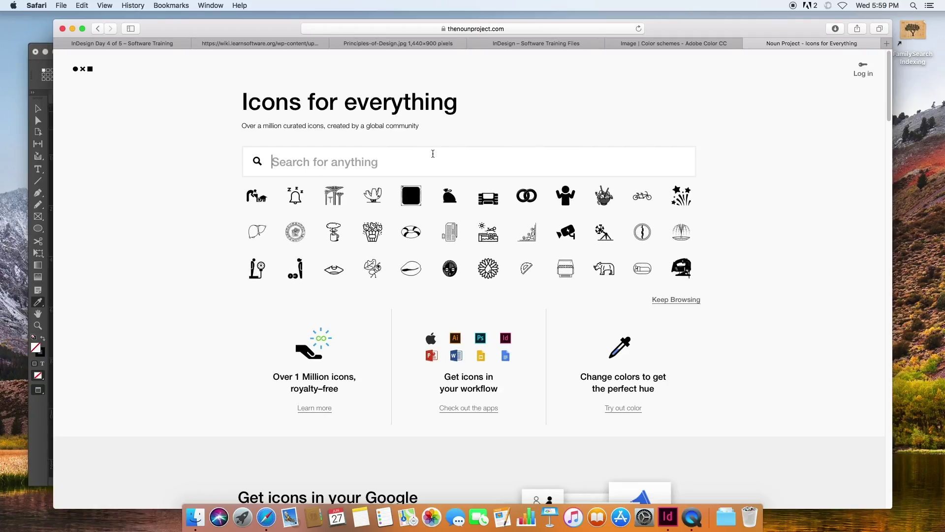
# - Search the Noun Project for "dogs" and browse the icon results
pyautogui.click(433, 153)
pyautogui.write('dogs')
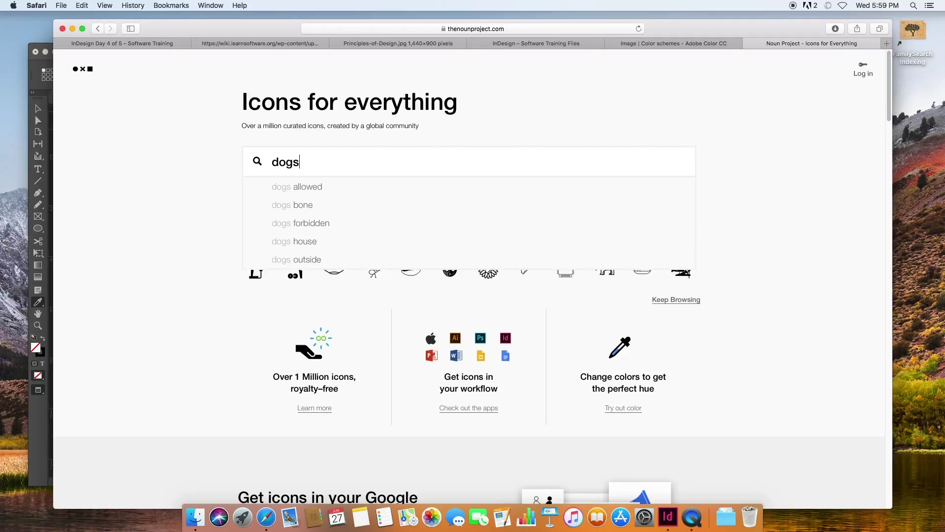
pyautogui.press('Return')
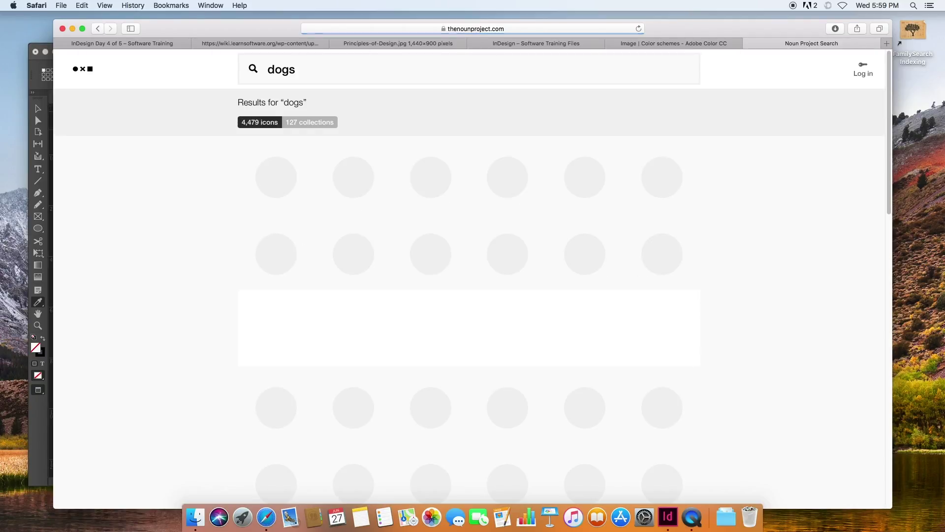
pyautogui.scroll(-5, 555, 362)
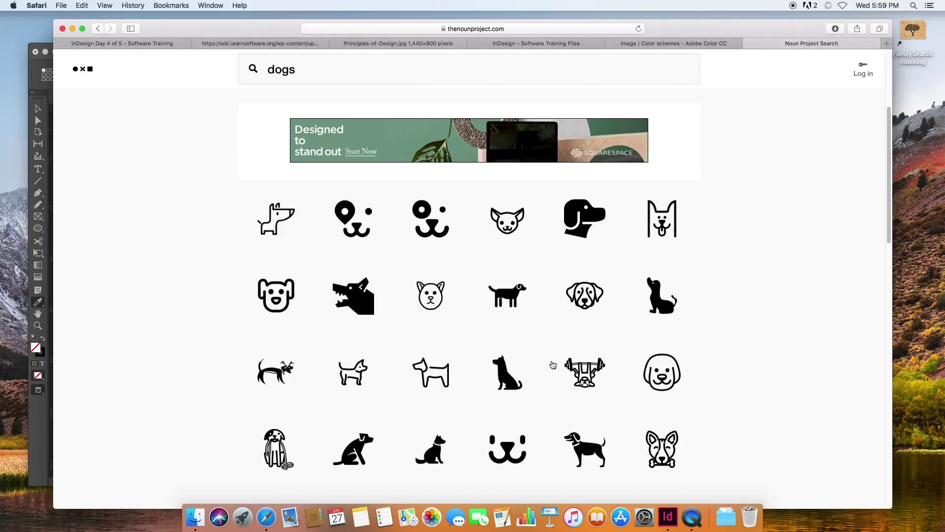
# - Open the outlined dog face icon with pointed ears from the results and check its download formats and licence terms
pyautogui.scroll(-10, 564, 408)
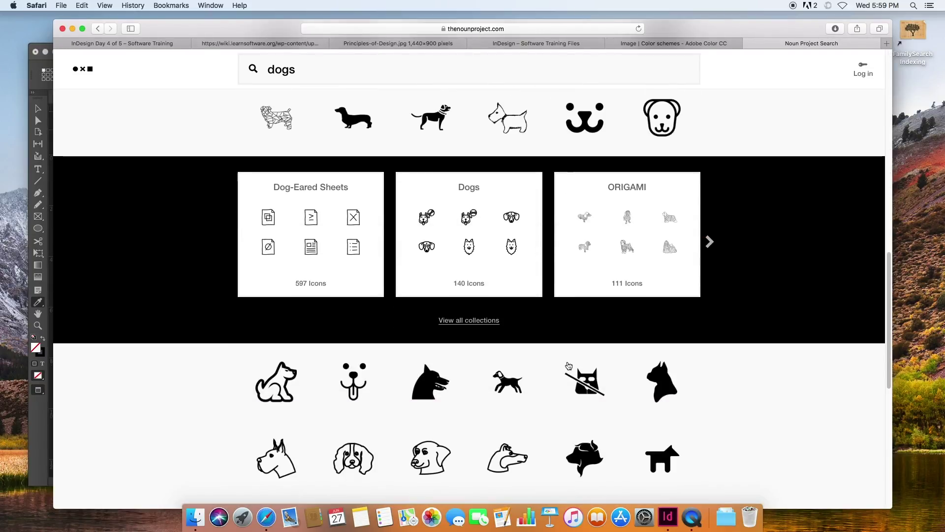
pyautogui.scroll(10, 384, 177)
pyautogui.click(437, 210)
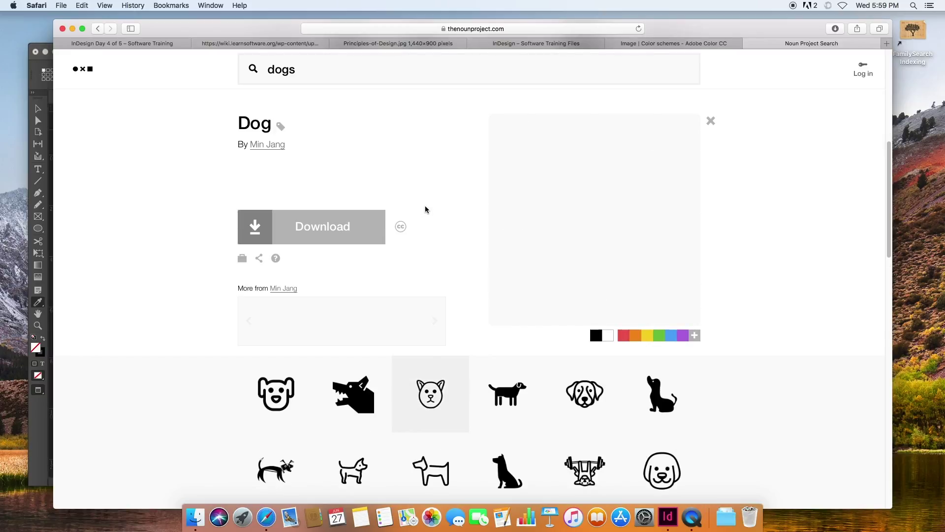
pyautogui.click(301, 236)
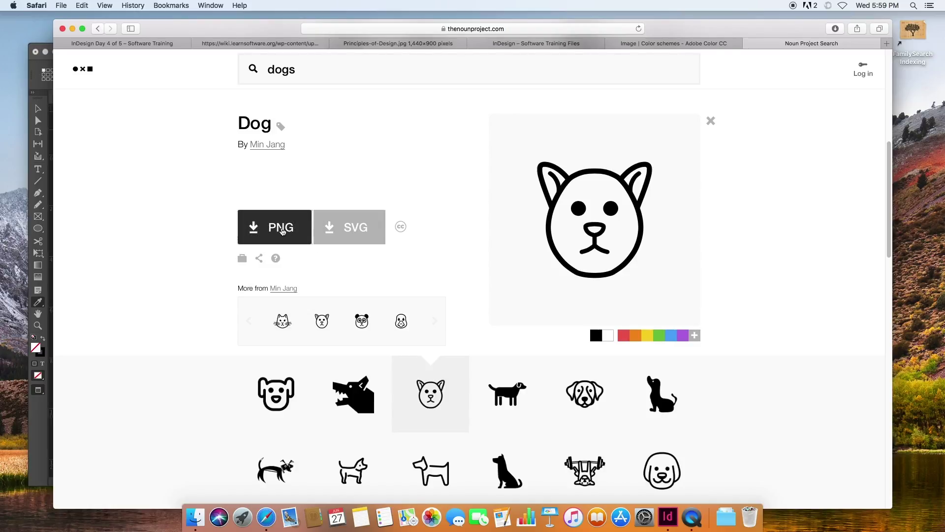
pyautogui.moveTo(401, 229)
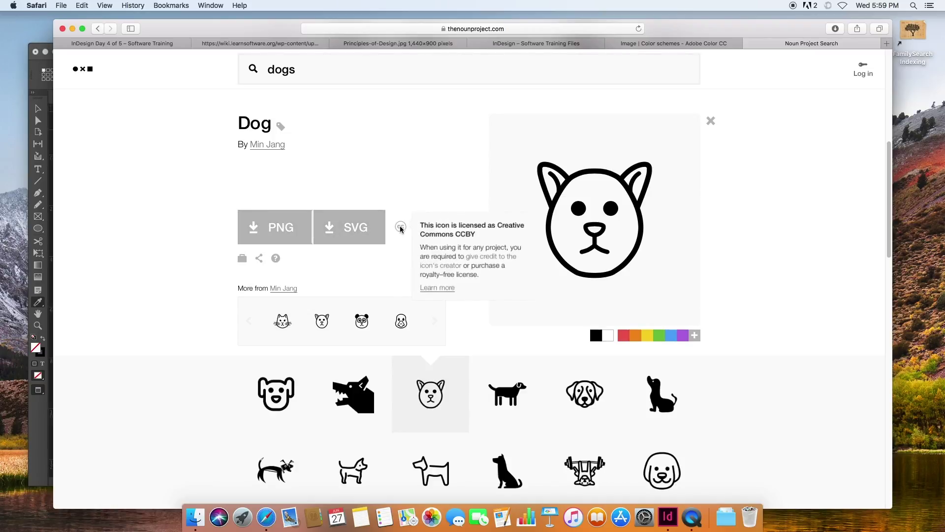
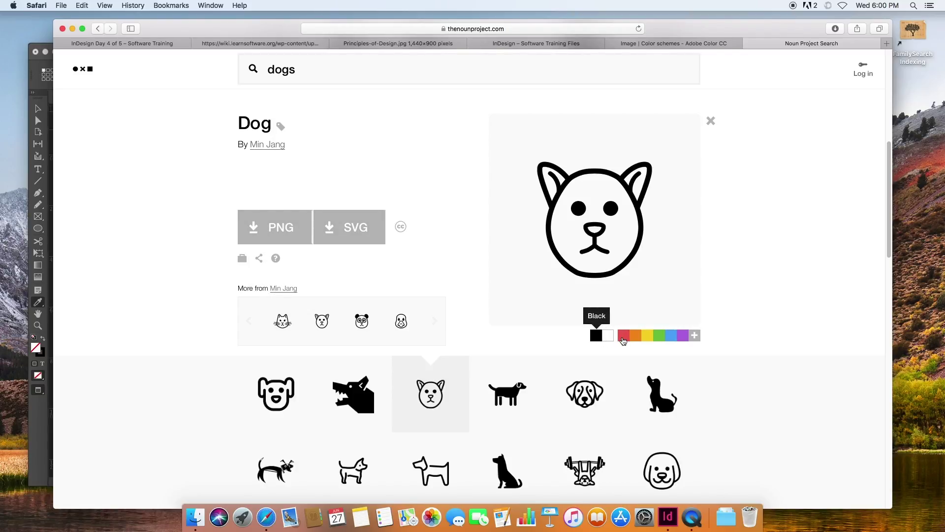
# - Preview the dog icon in red, orange, green, blue and purple, and return its colour to black
pyautogui.click(624, 336)
pyautogui.click(635, 336)
pyautogui.click(658, 337)
pyautogui.click(671, 337)
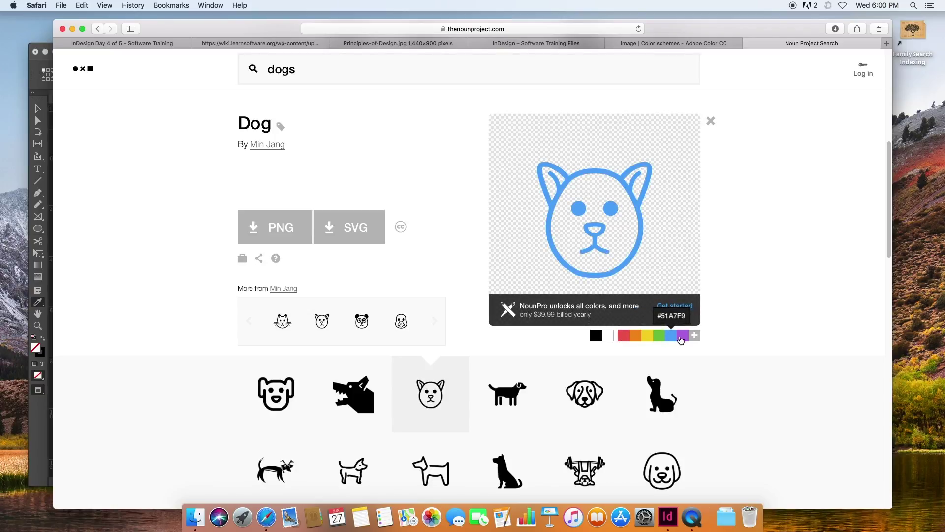
pyautogui.click(683, 337)
pyautogui.click(596, 335)
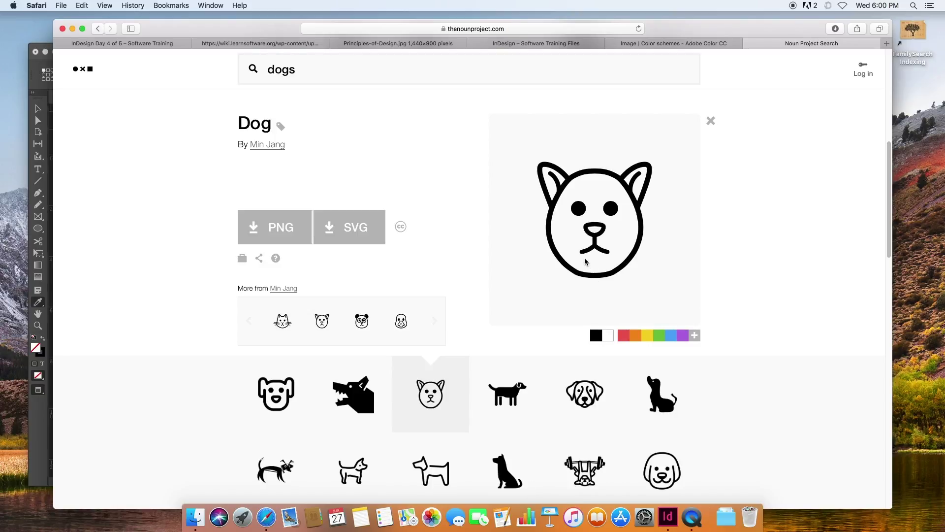
pyautogui.scroll(7, 69, 447)
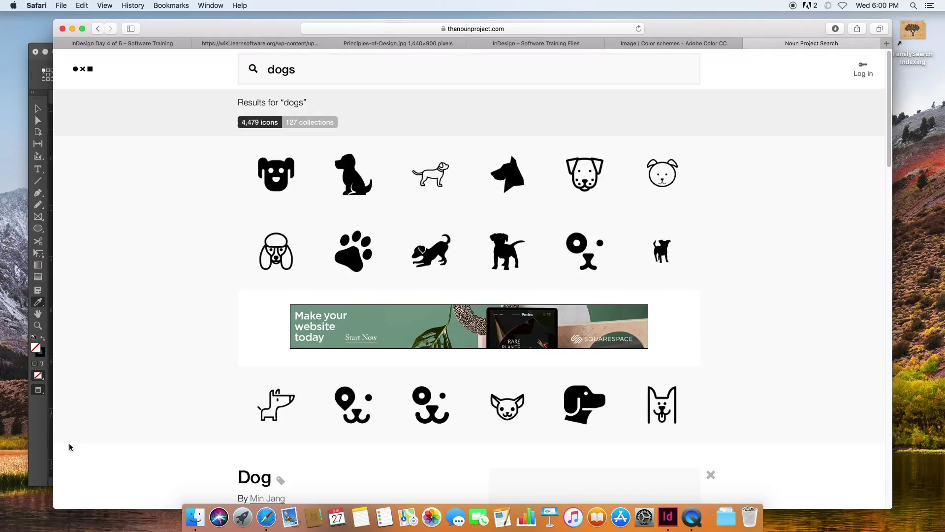